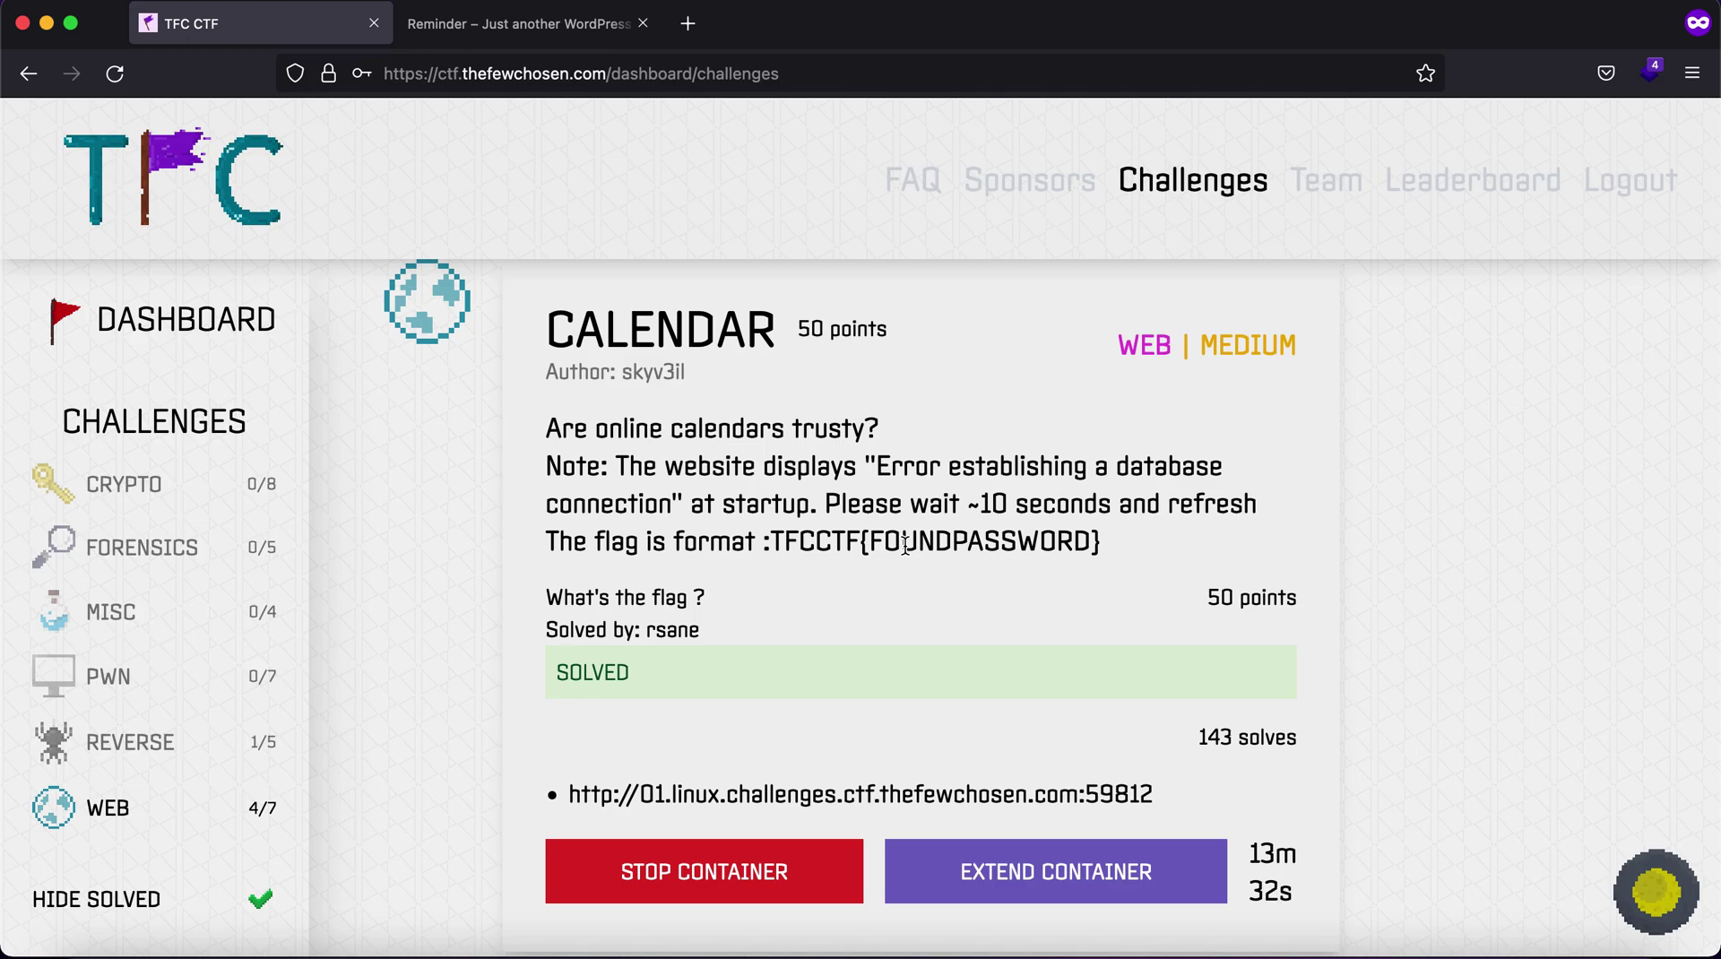
Switch to the 'Reminder – Just another WordPress site' tab.
click(551, 43)
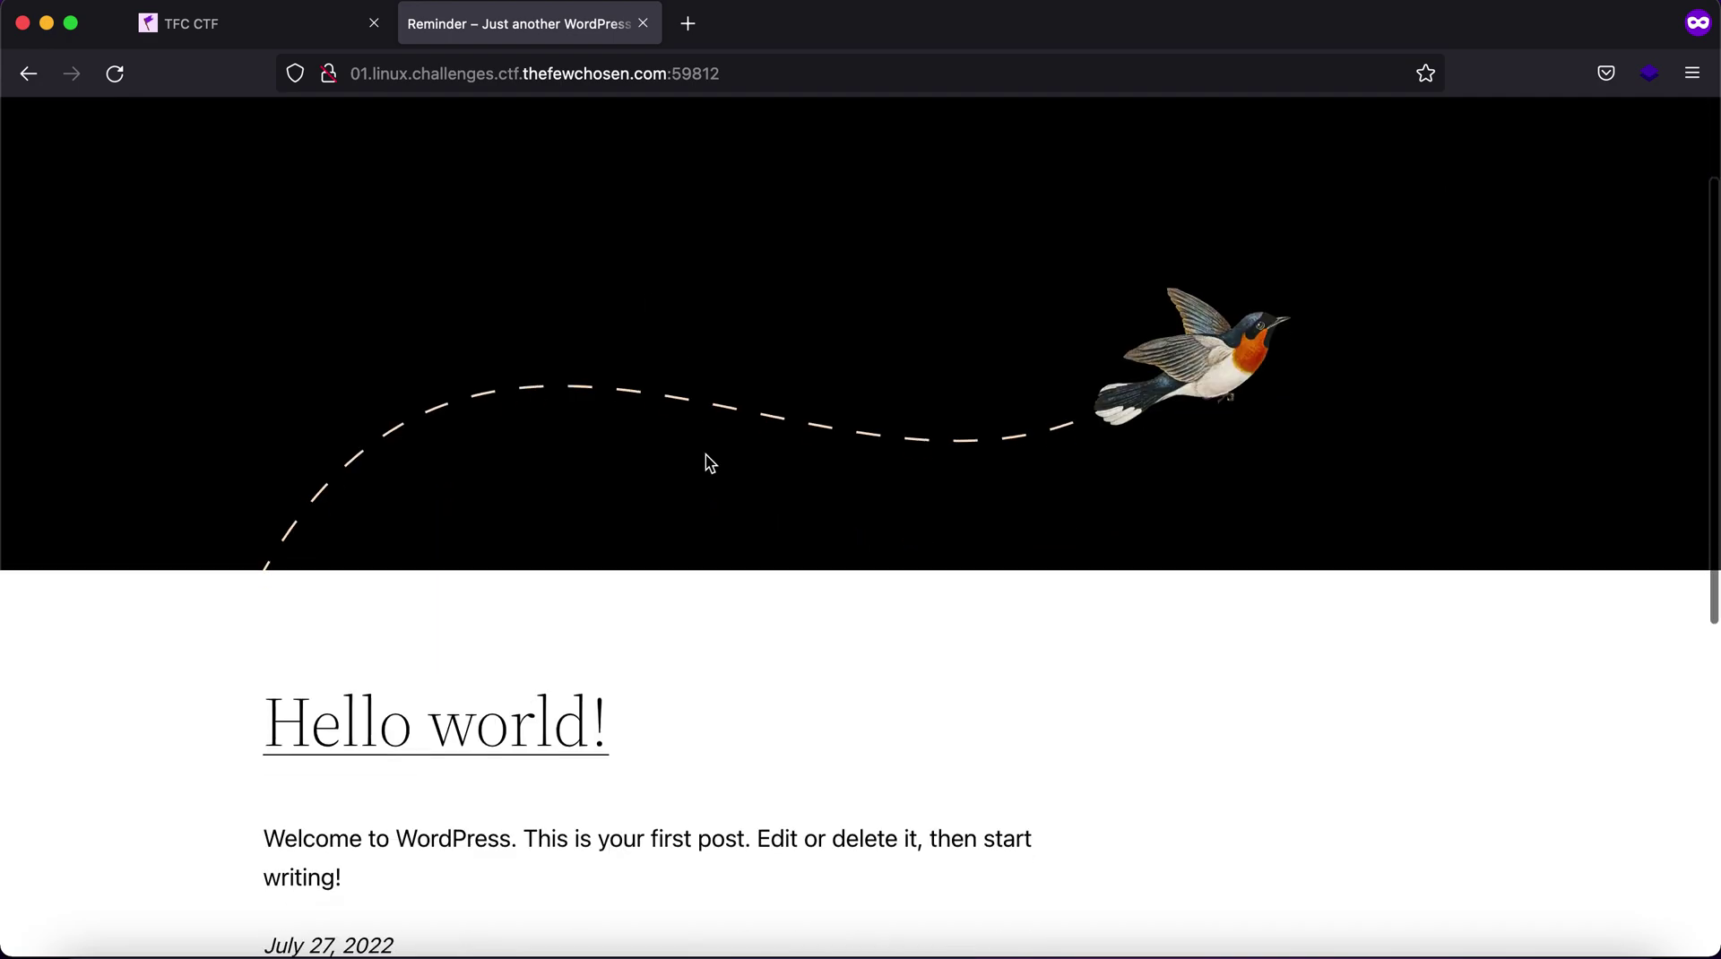
scroll(704, 461, down, 10)
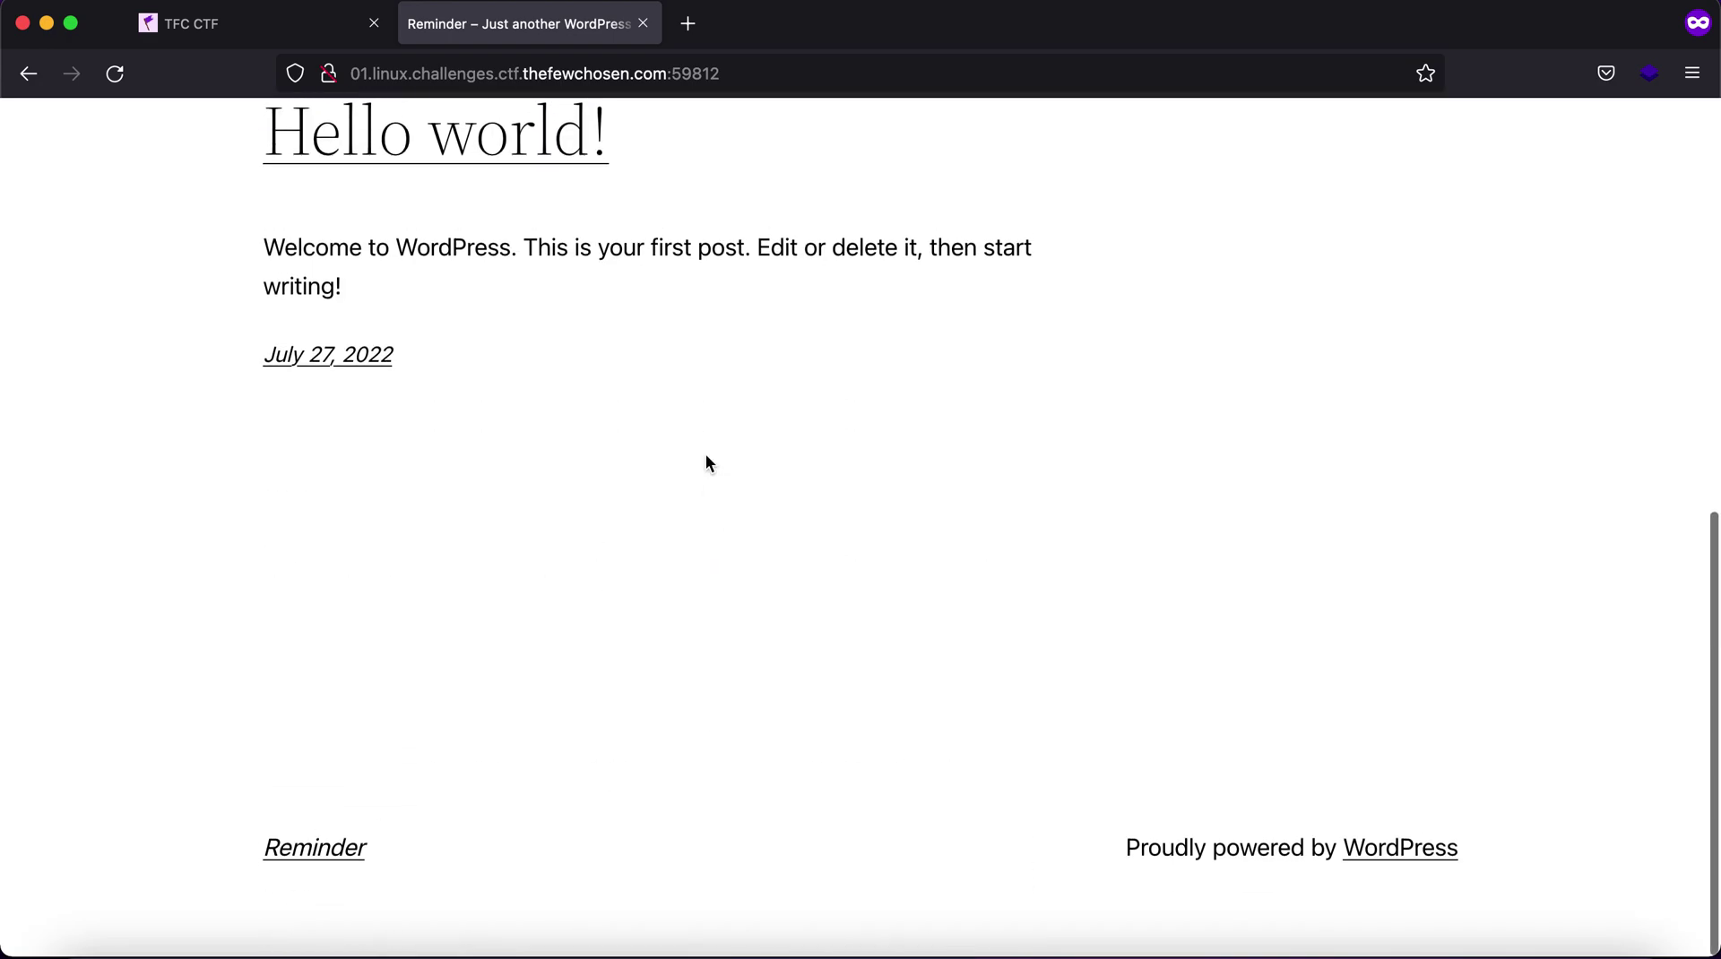
double_click(457, 262)
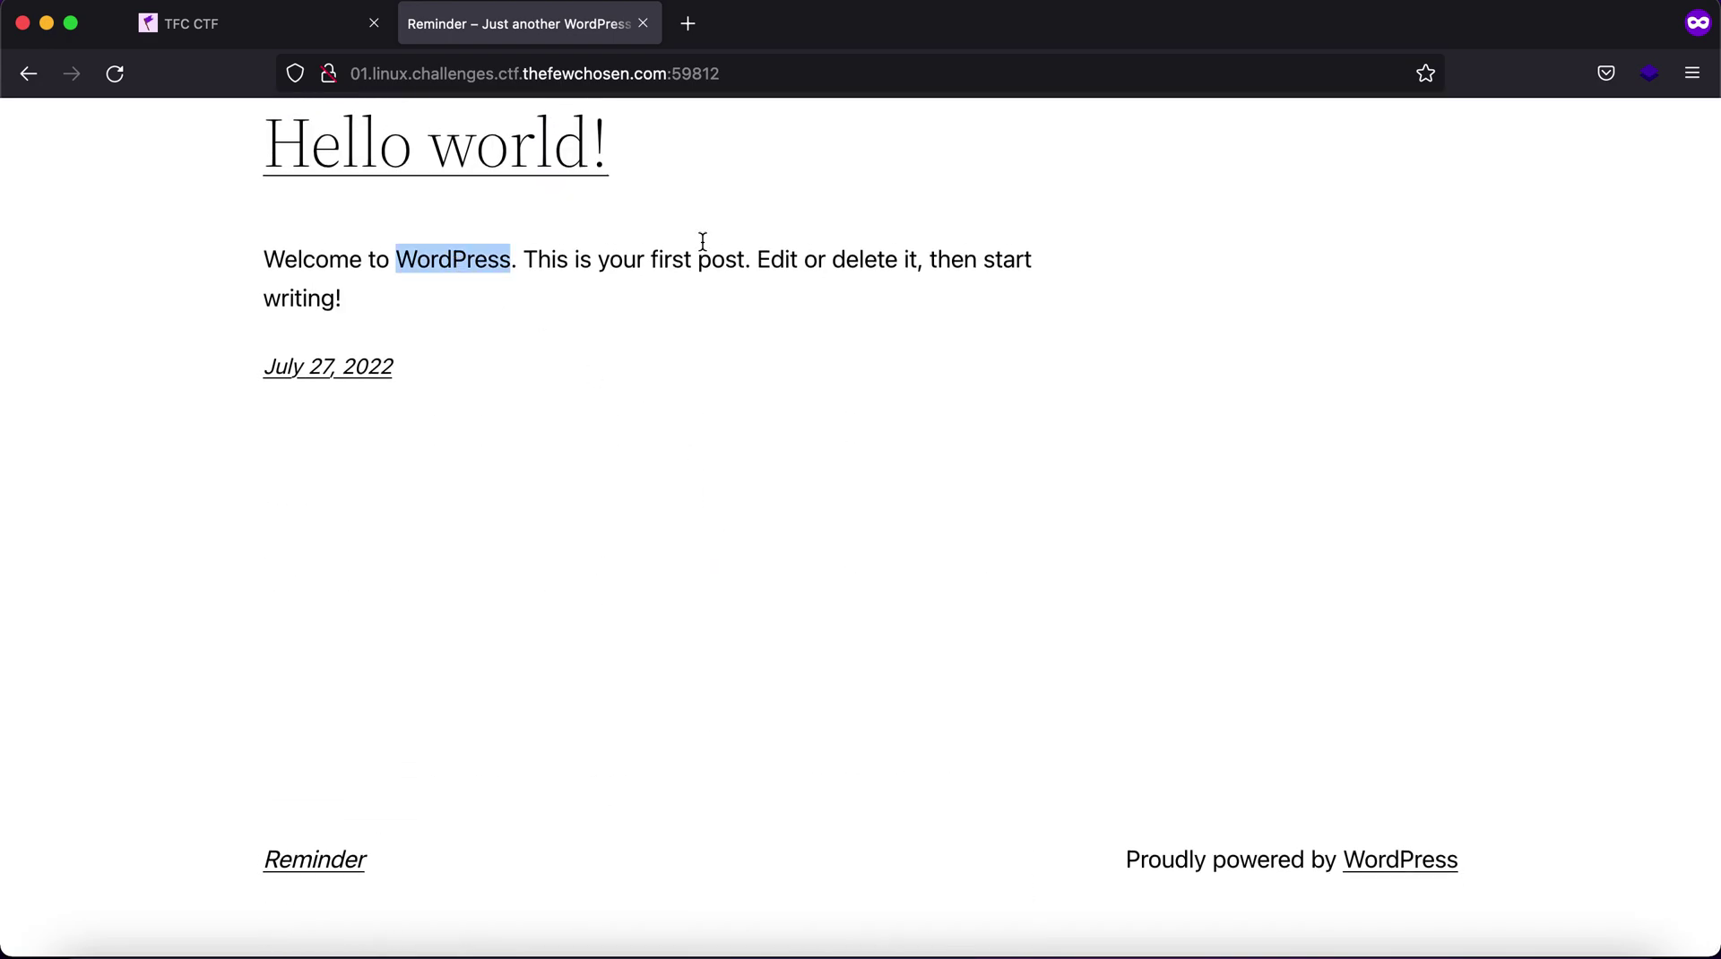
scroll(1403, 262, up, 10)
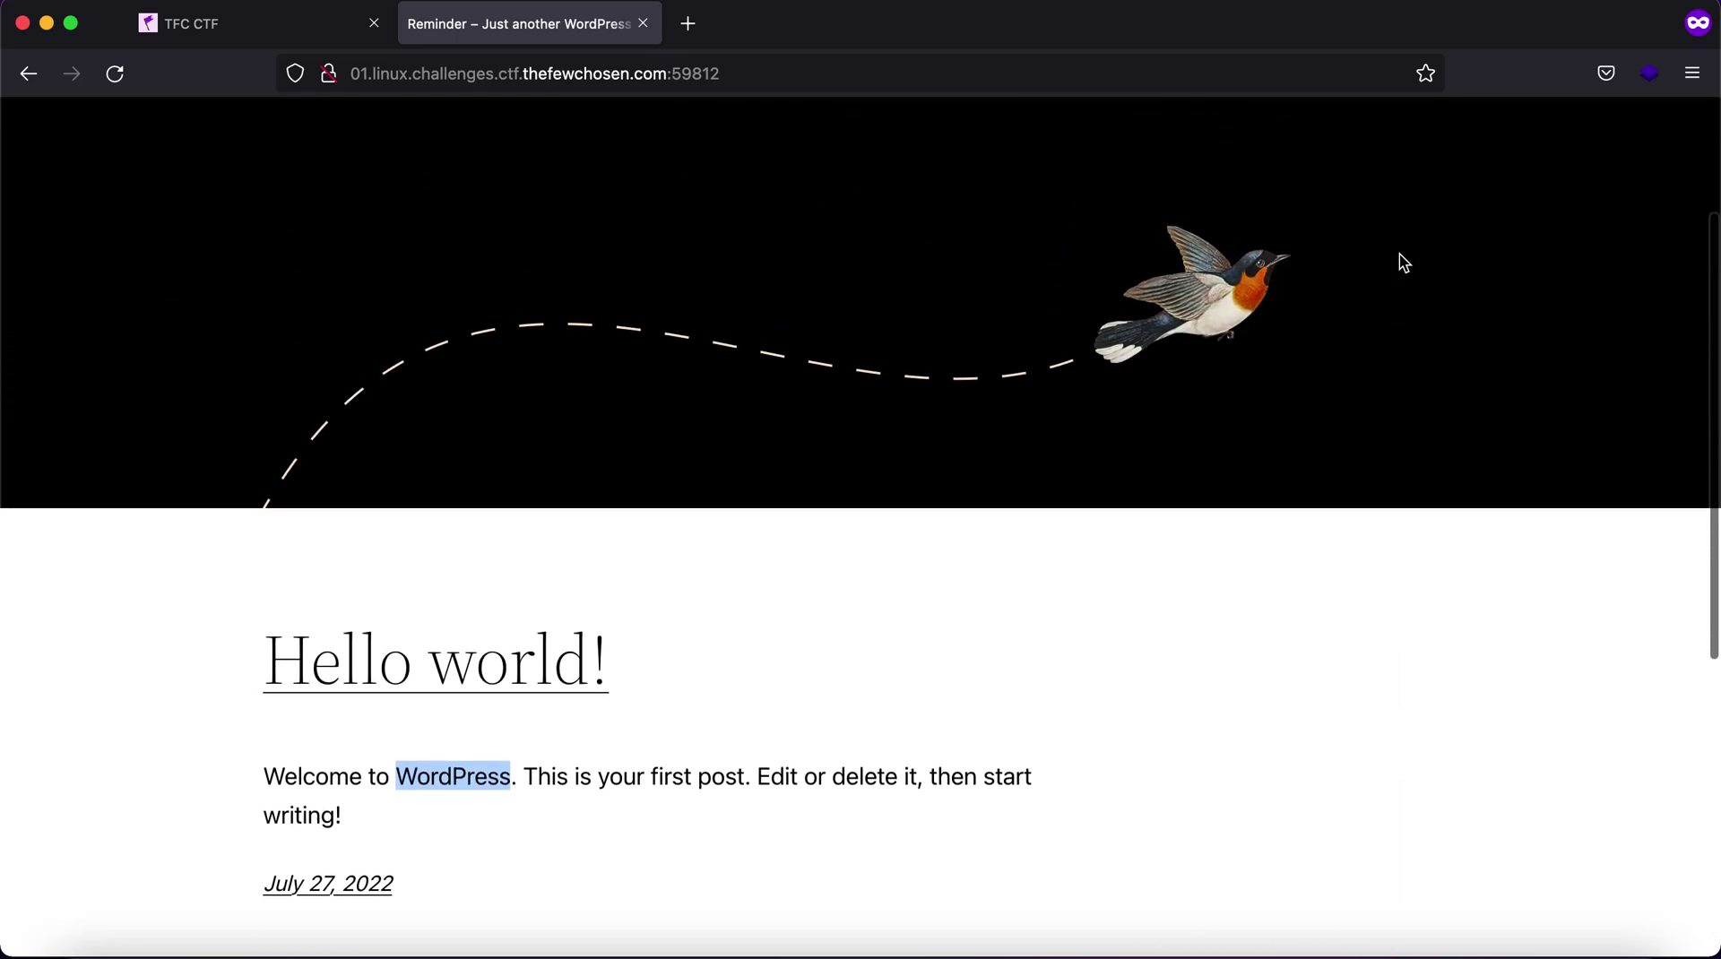
scroll(1404, 263, up, 3)
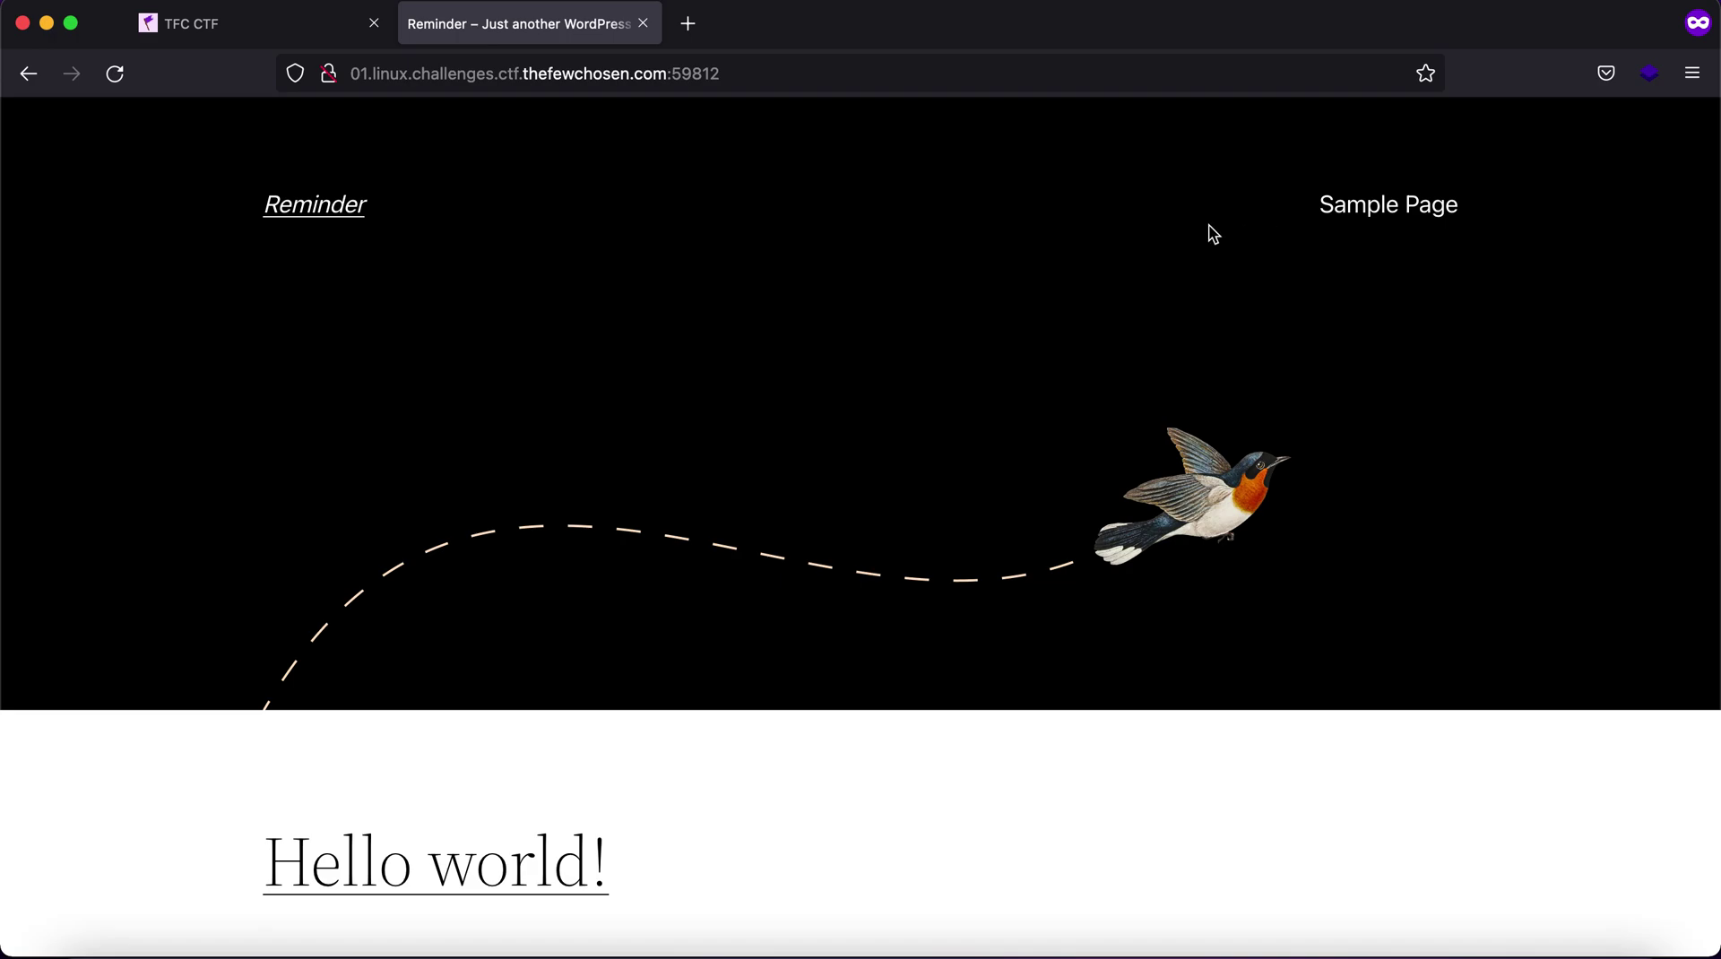
click(964, 61)
text(/)
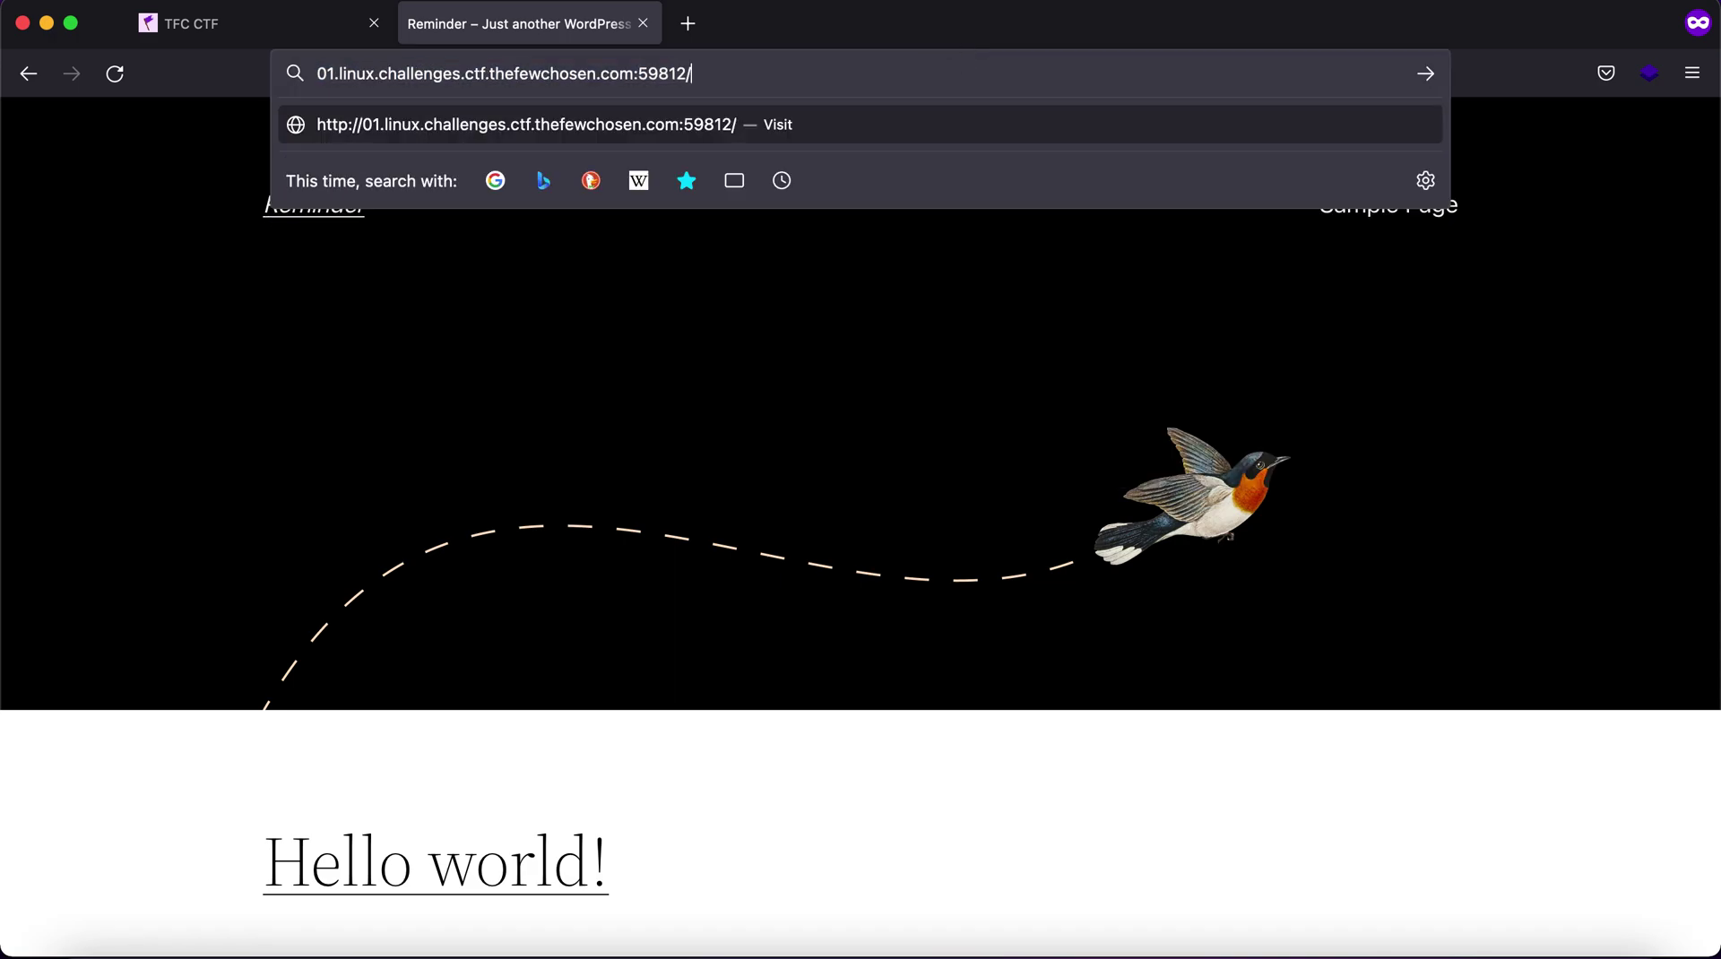
text(wp_)
key(BackSpace)
text(-ib)
key(BackSpace)
text(nckues)
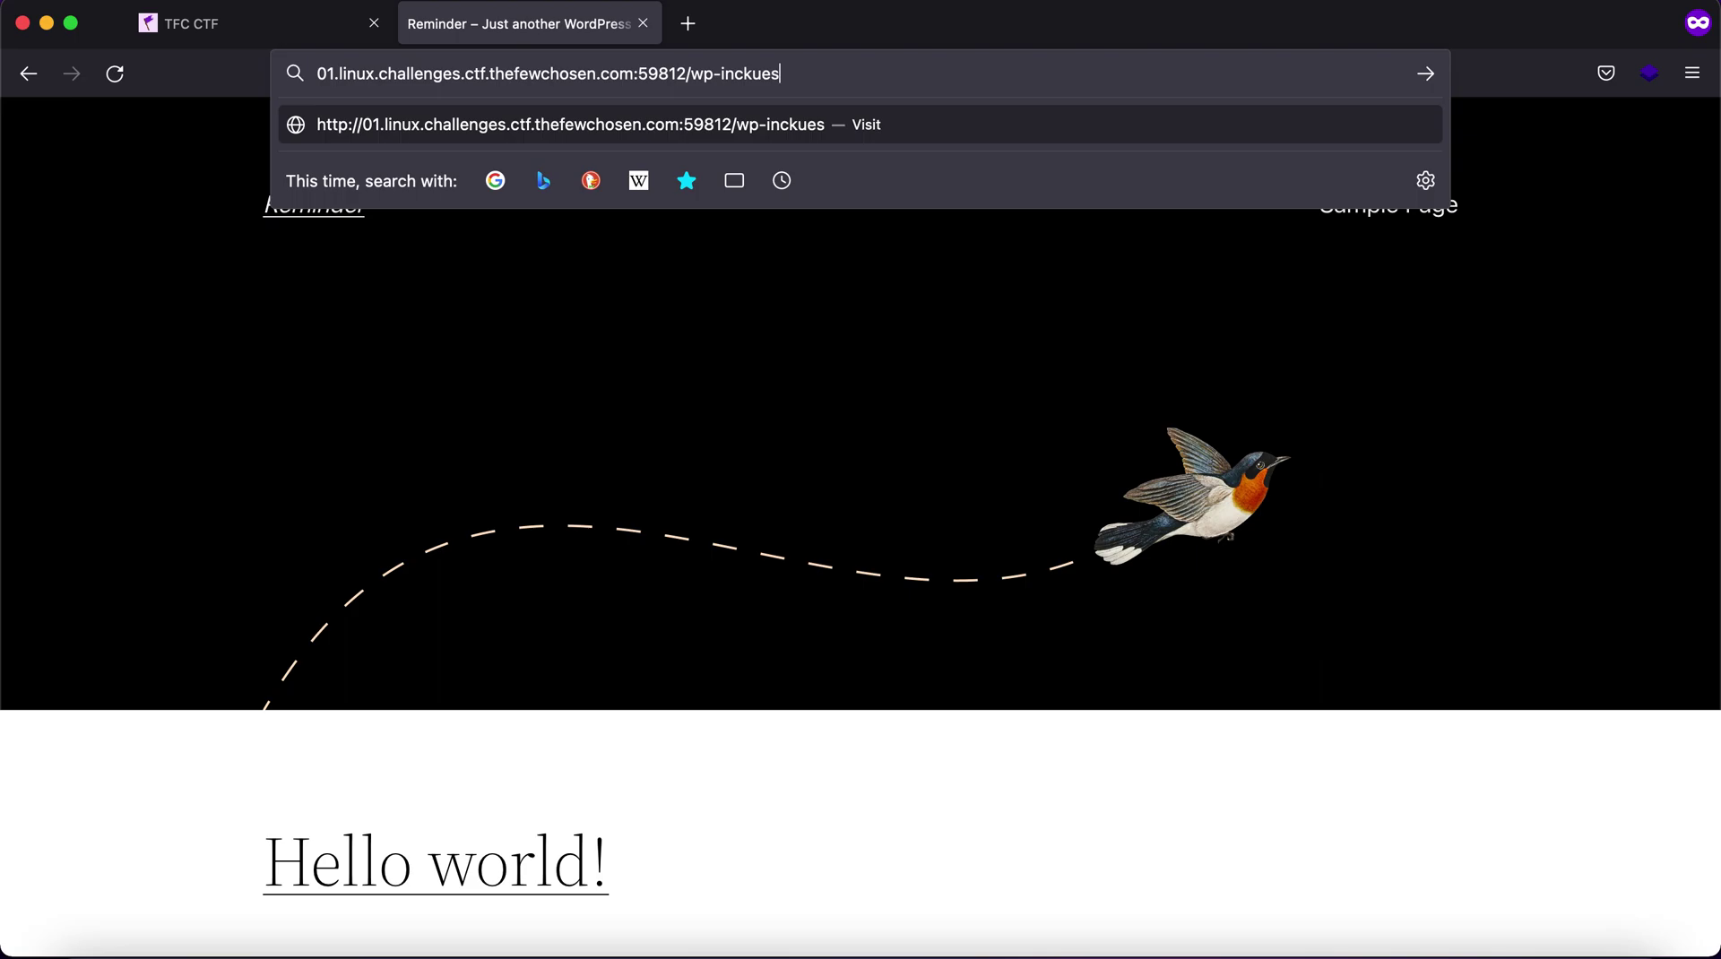
key(BackSpace)
key(BackSpace)
key(BackSpace)
text(lues)
key(BackSpace)
key(BackSpace)
text(des/)
key(Return)
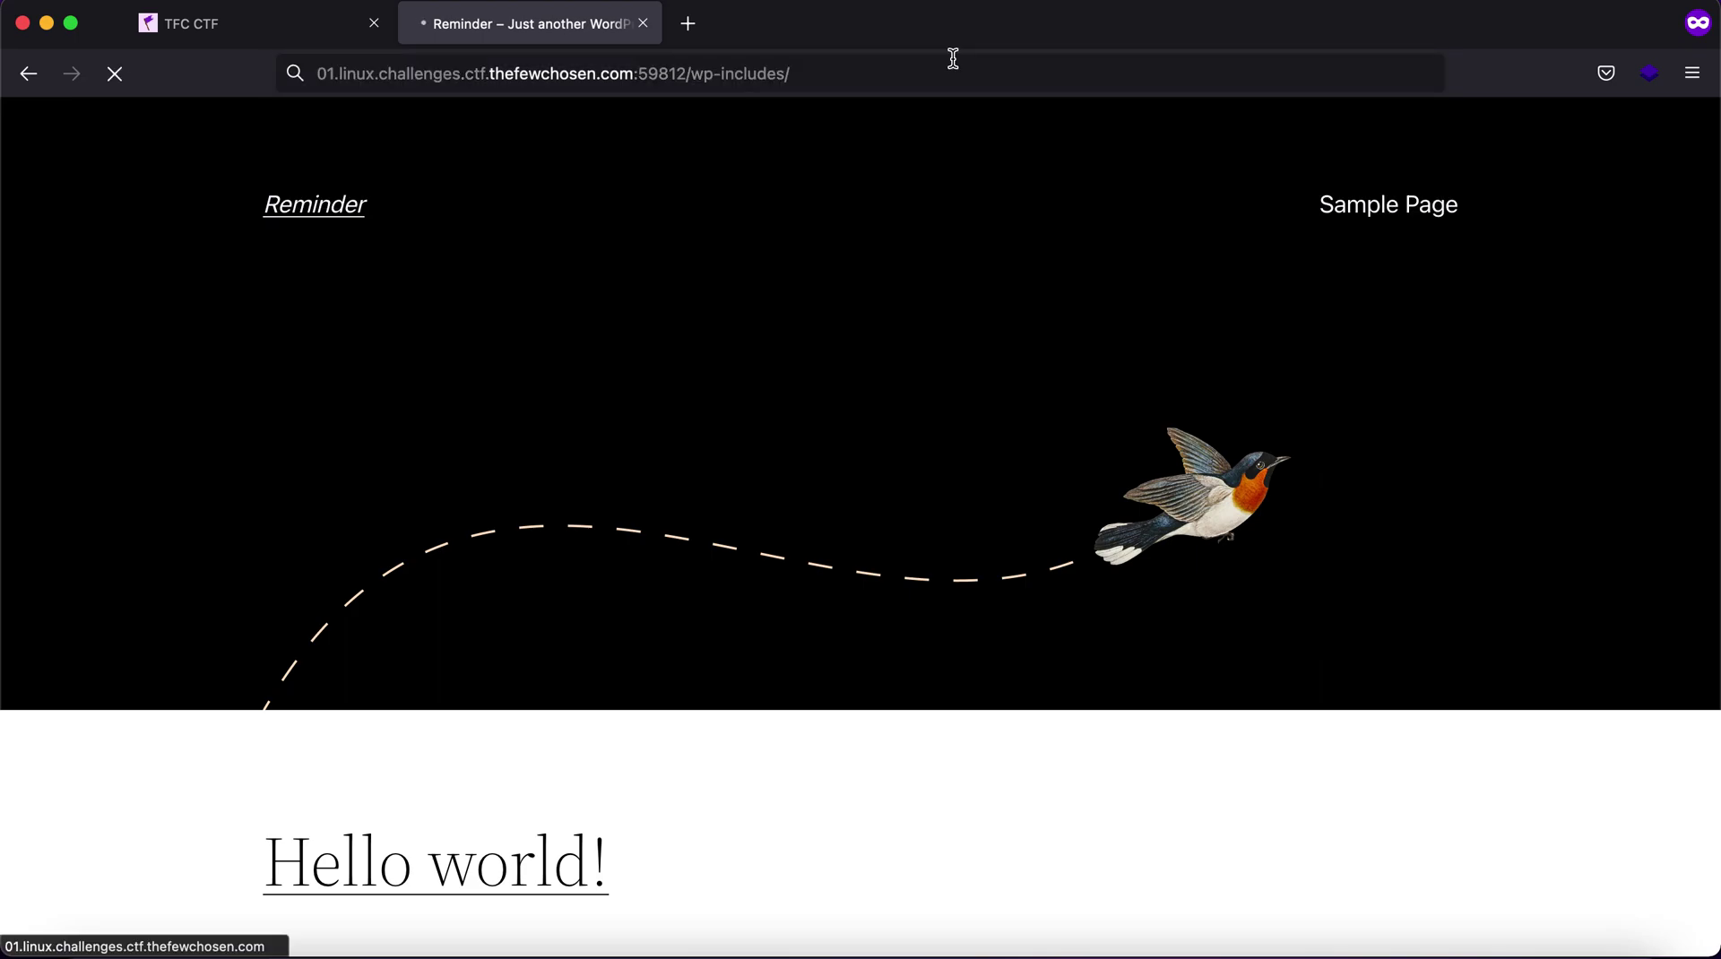
double_click(769, 68)
text(c)
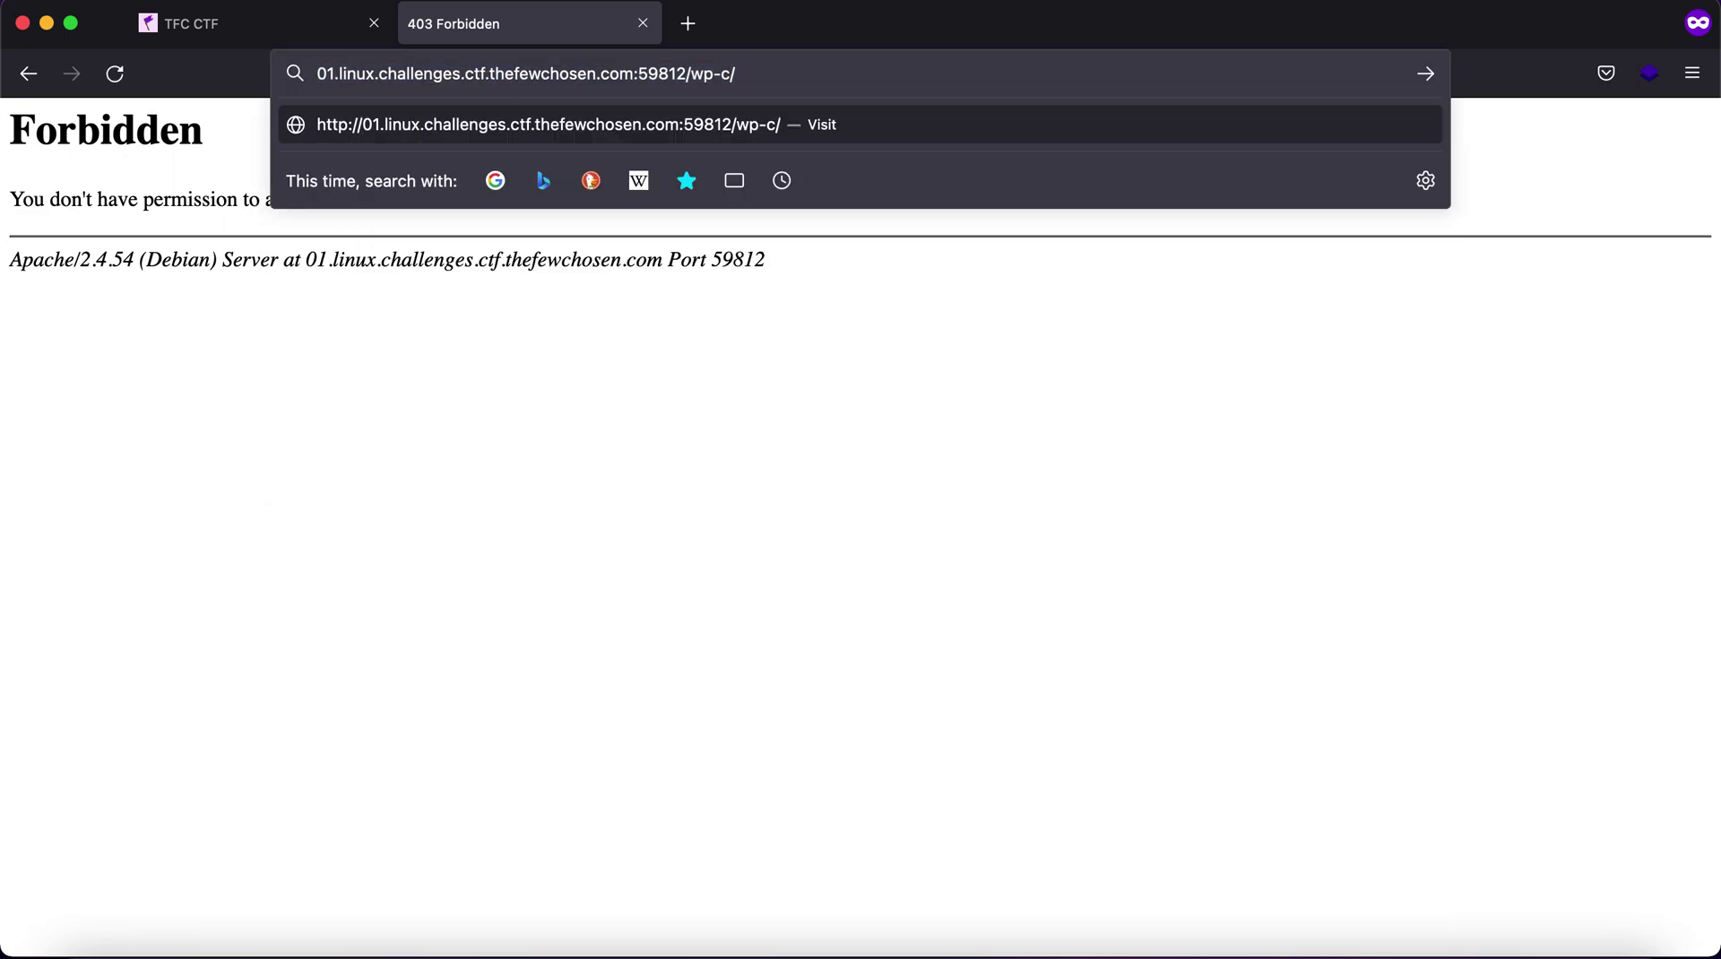
text(on)
key(BackSpace)
key(BackSpace)
key(BackSpace)
key(BackSpace)
key(BackSpace)
key(BackSpace)
key(Return)
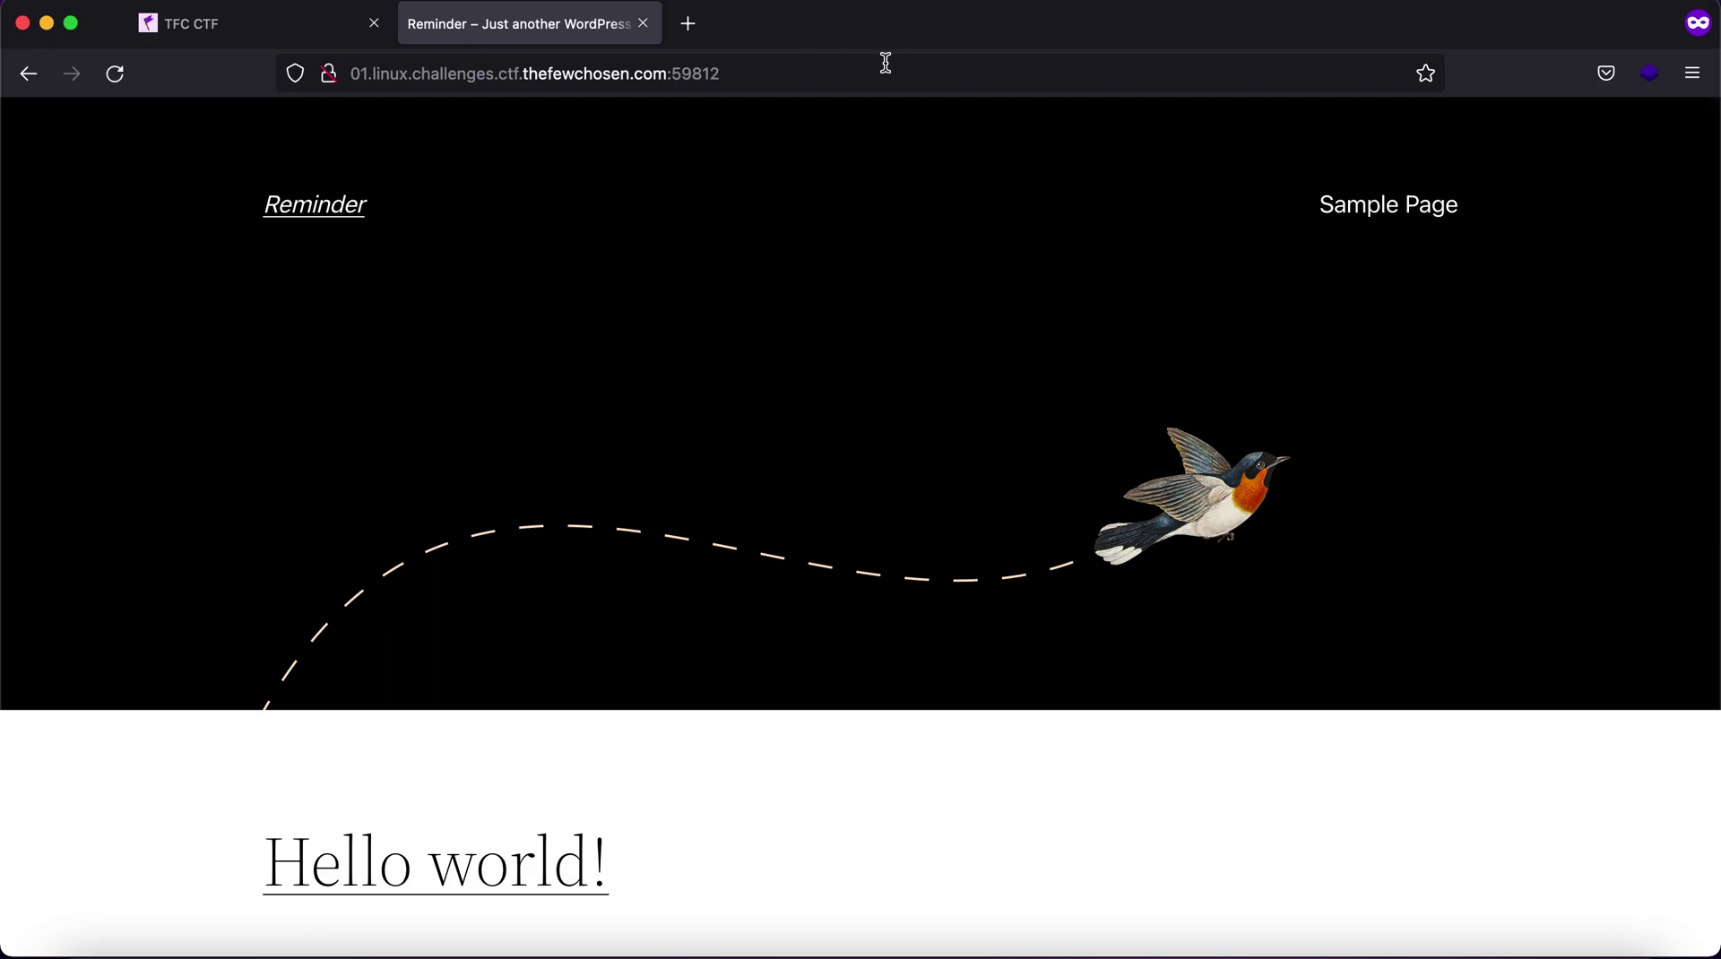
Append /wp-json/wp/v2/users/ to the Reminder site URL and load it.
click(884, 65)
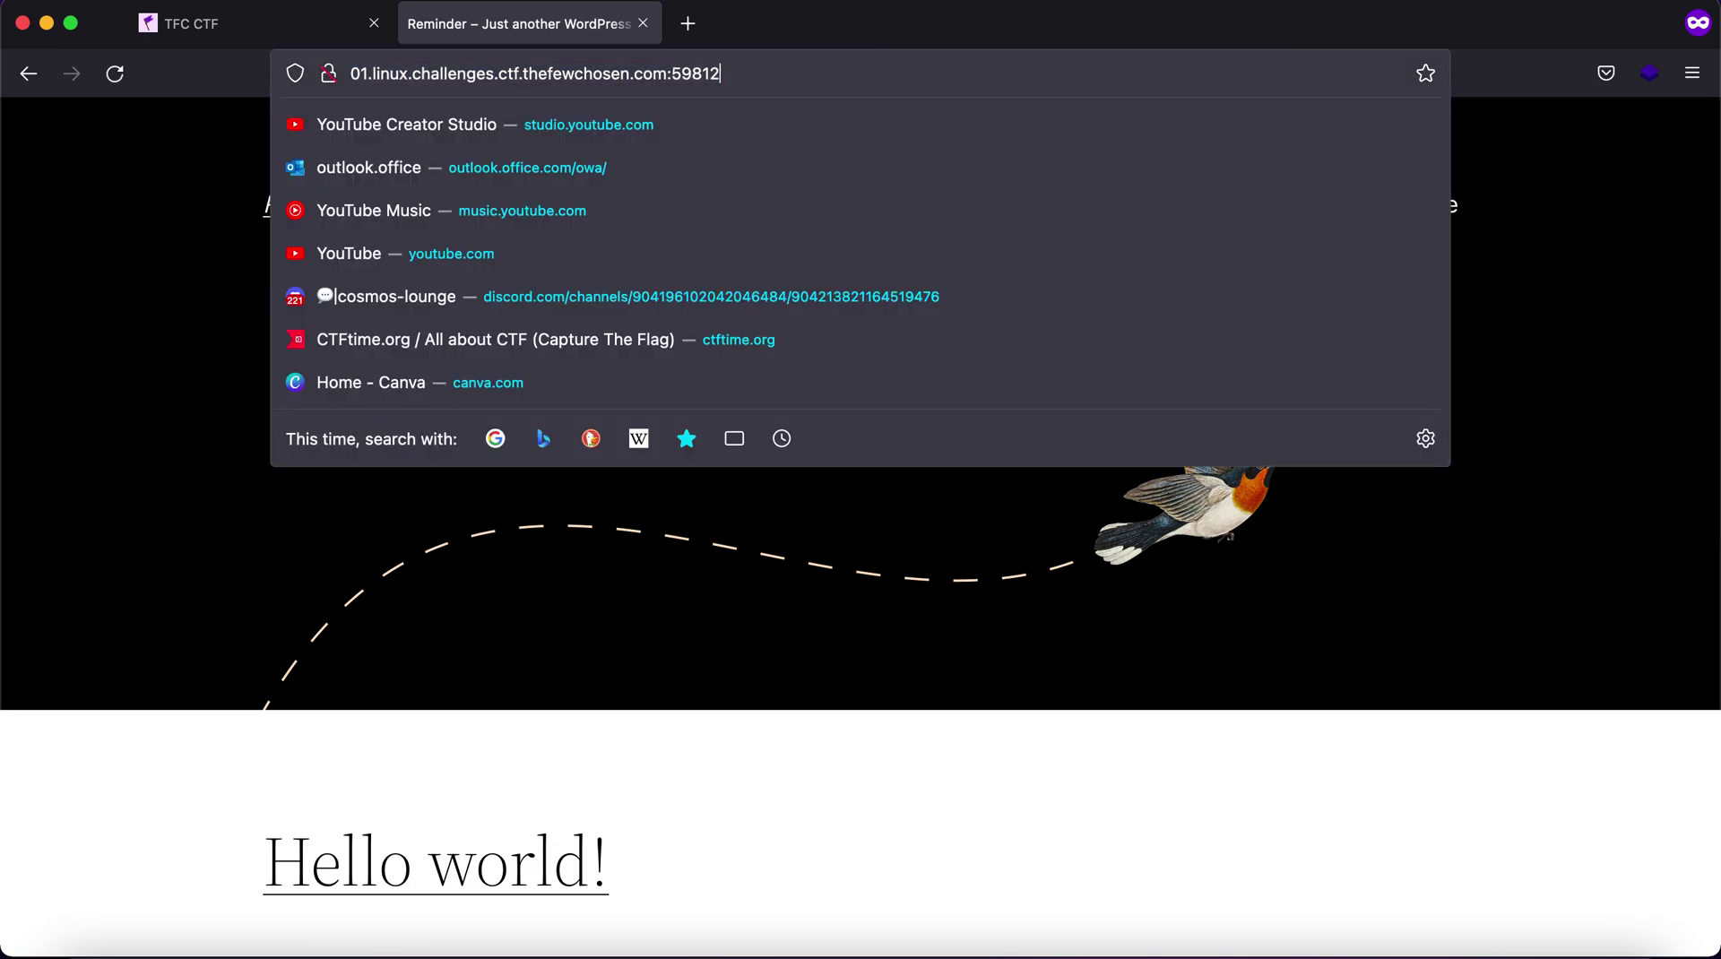
text(/wo)
key(BackSpace)
text(p-)
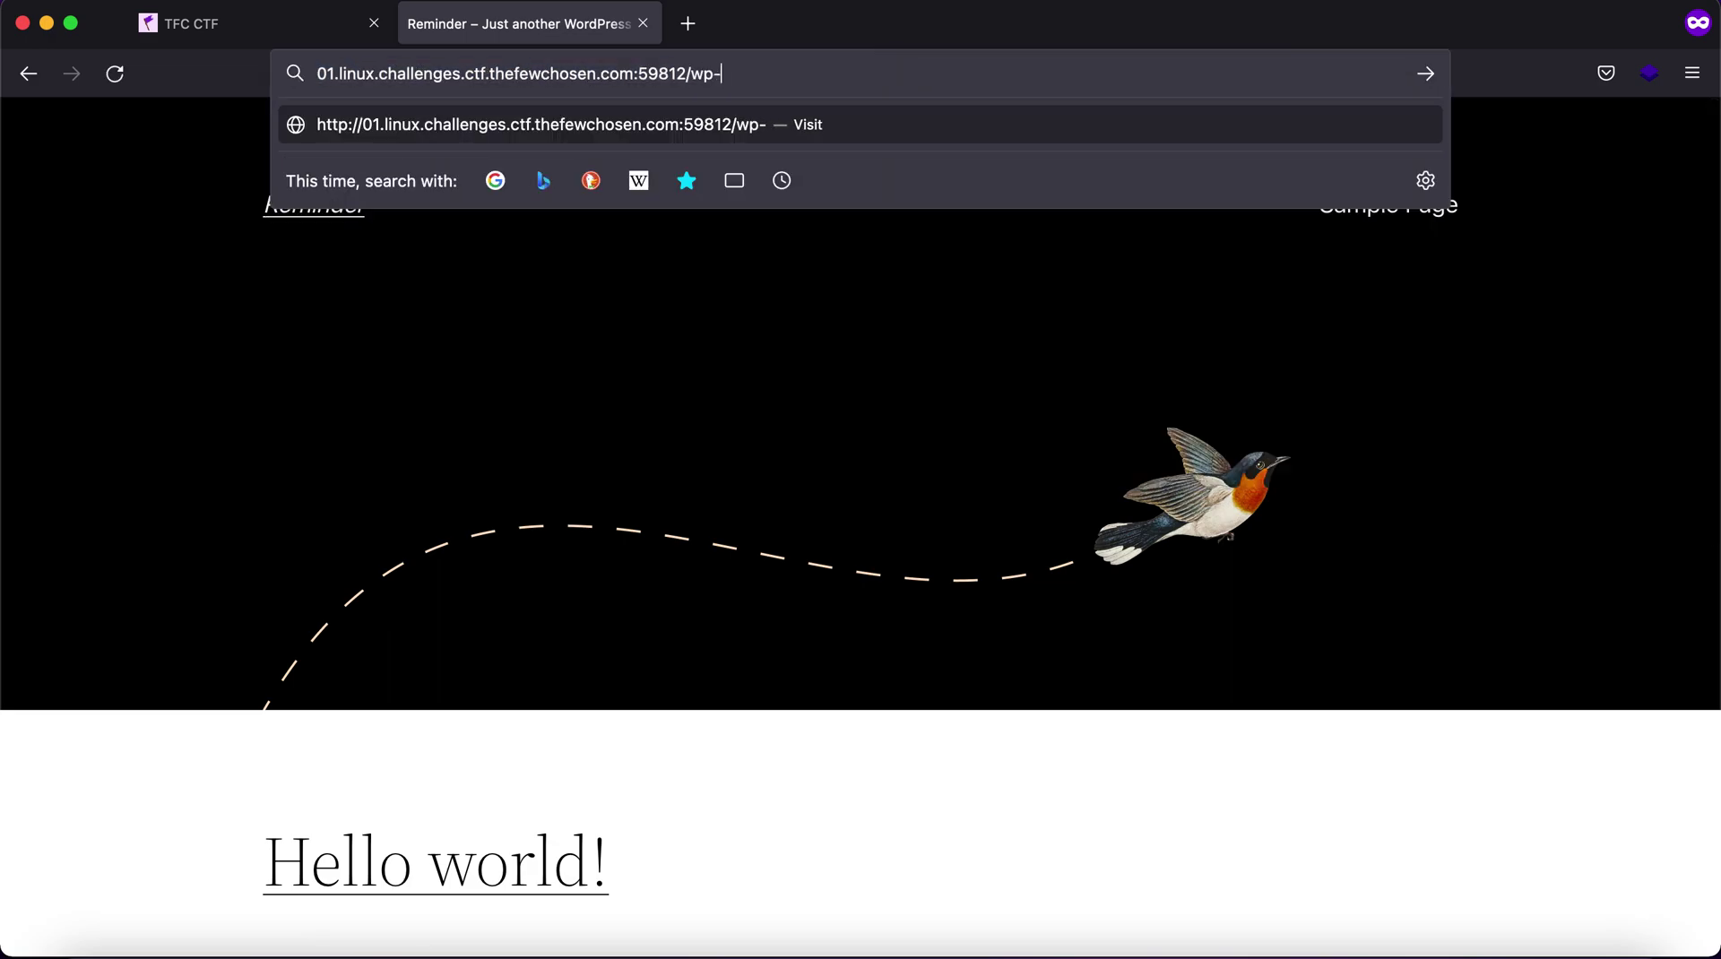
text(users)
key(BackSpace)
key(BackSpace)
key(BackSpace)
key(BackSpace)
key(BackSpace)
text(j)
text(sion)
key(BackSpace)
key(BackSpace)
key(BackSpace)
text(o)
text(n/wp/uyser)
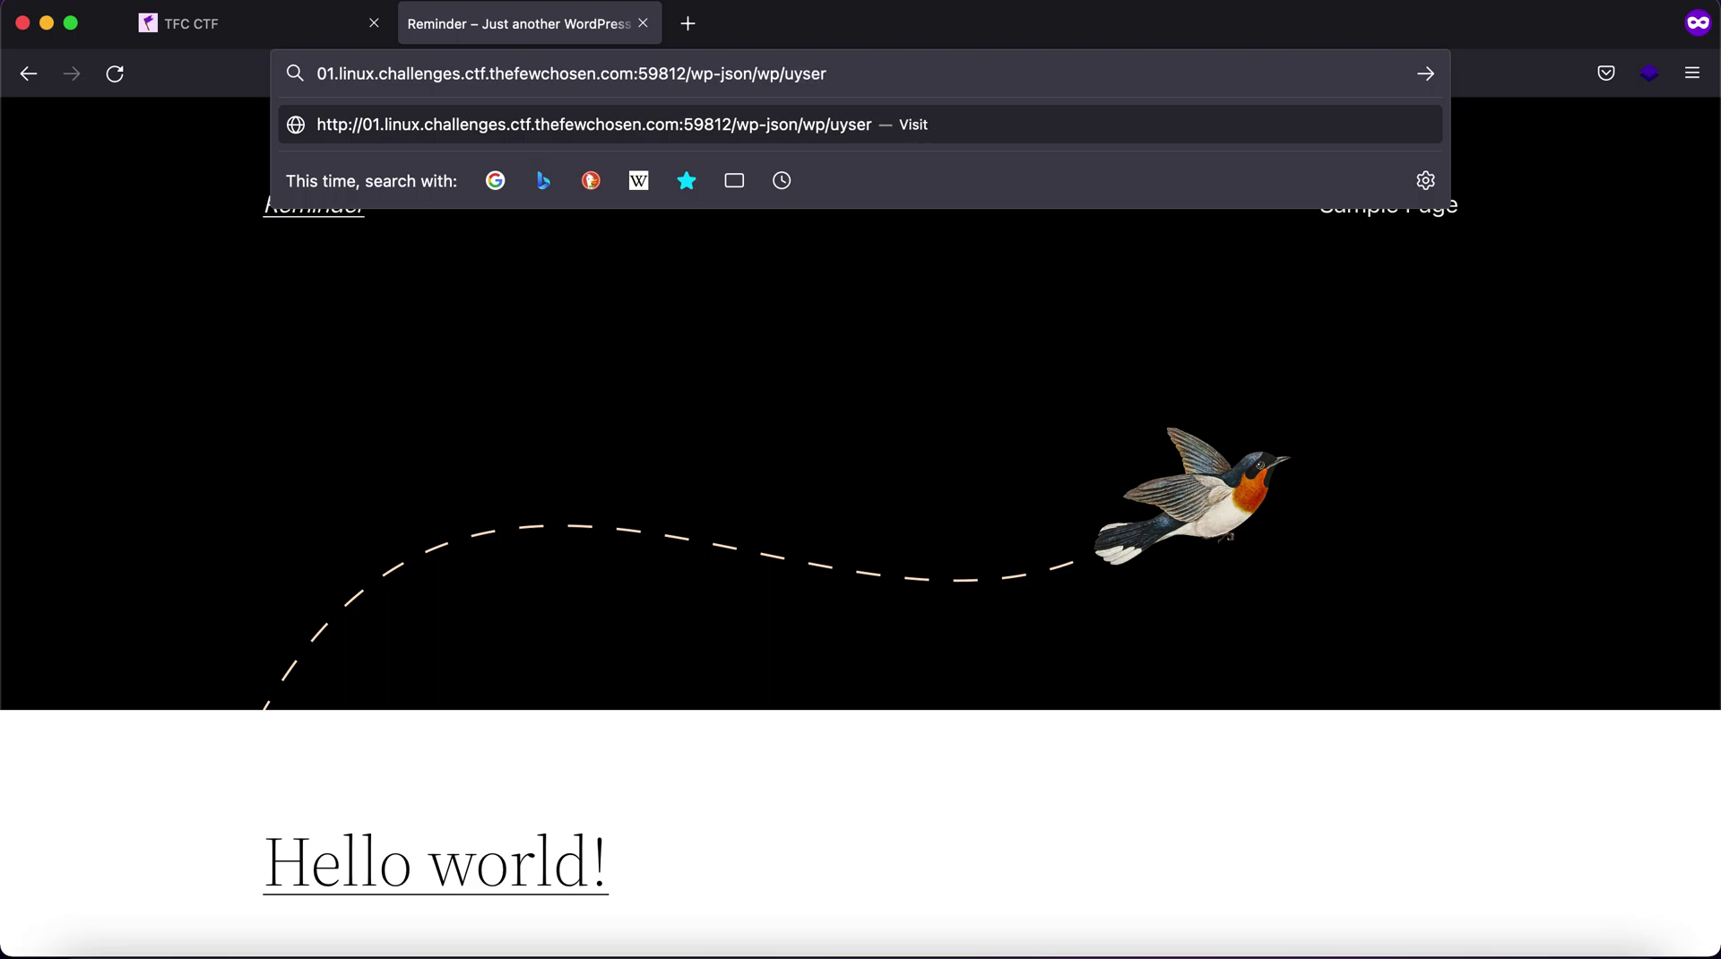
key(BackSpace)
key(BackSpace)
key(BackSpace)
key(BackSpace)
text(v2/usesr)
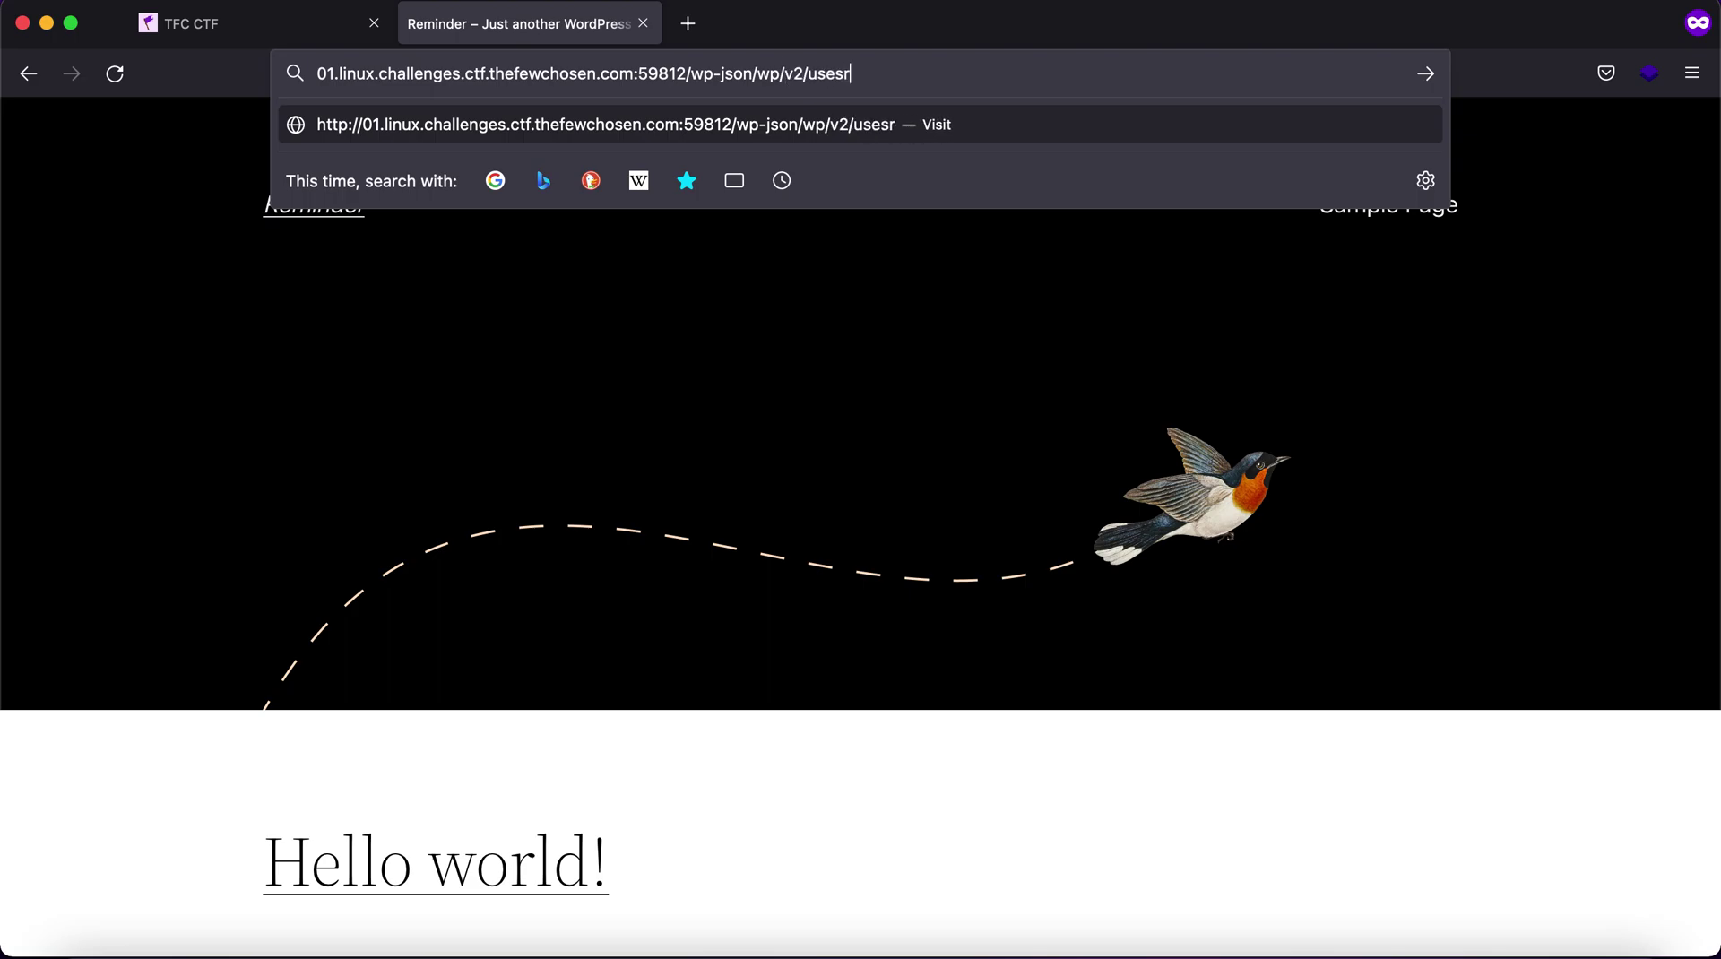
key(BackSpace)
key(BackSpace)
text(rs)
key(Return)
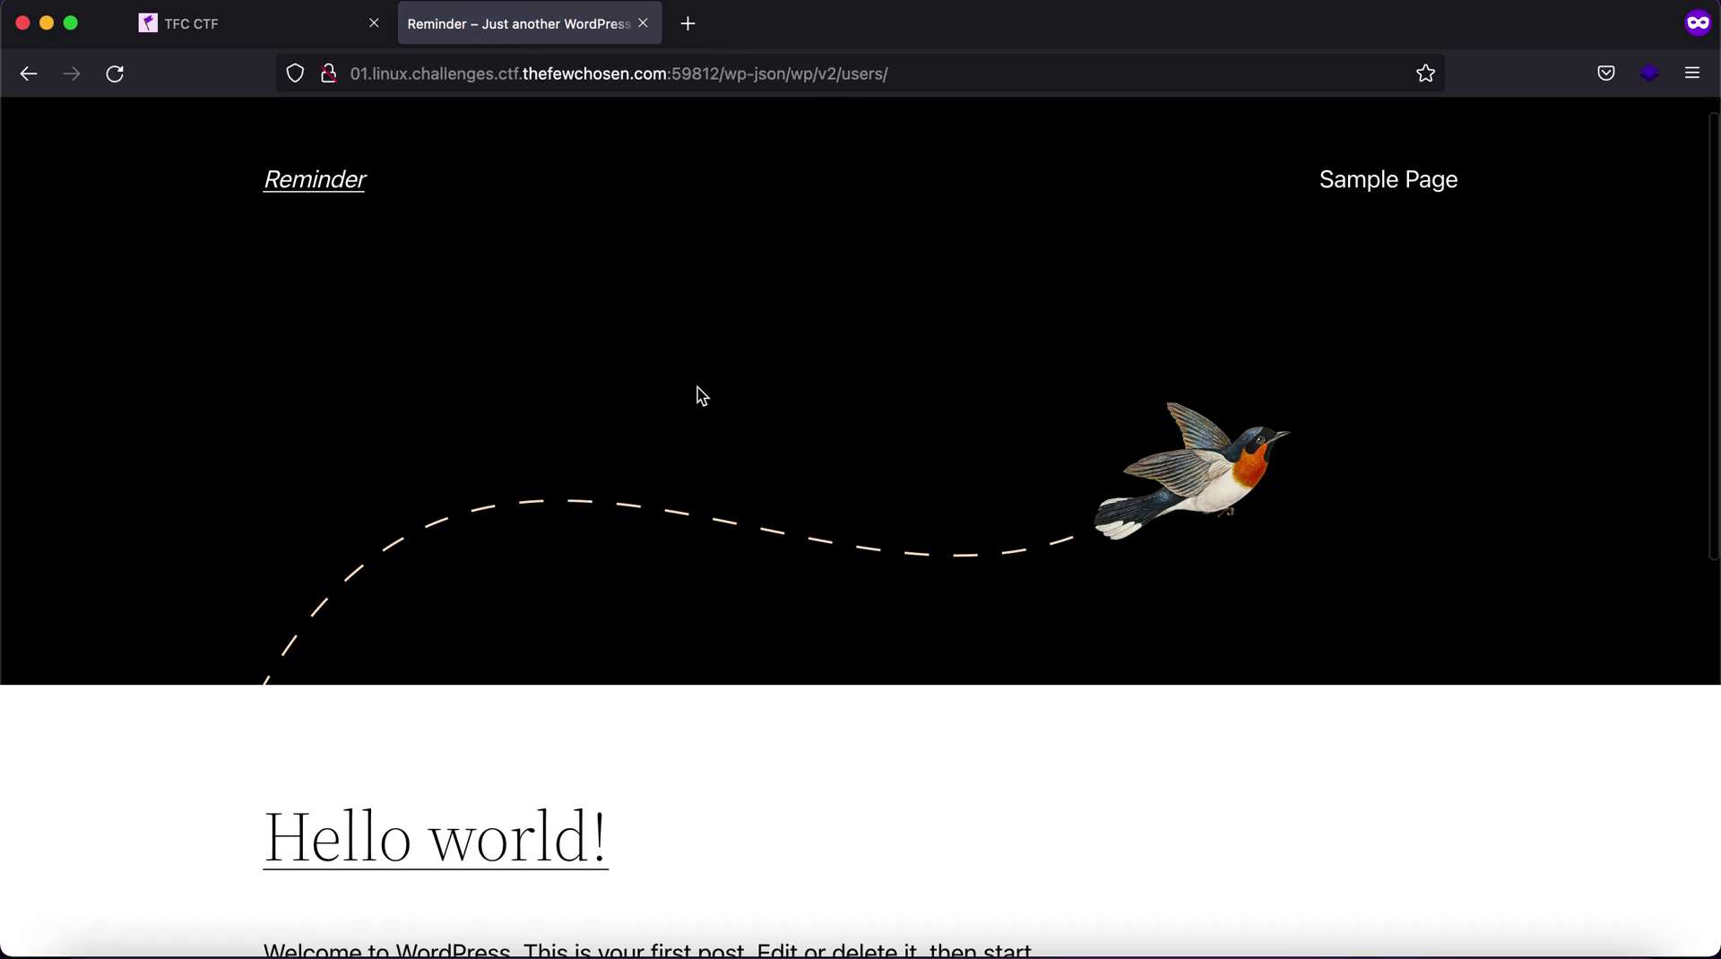
Scroll the result, which still shows the Hello world! home page instead of users.
scroll(701, 396, down, 8)
scroll(701, 395, up, 6)
scroll(701, 396, up, 2)
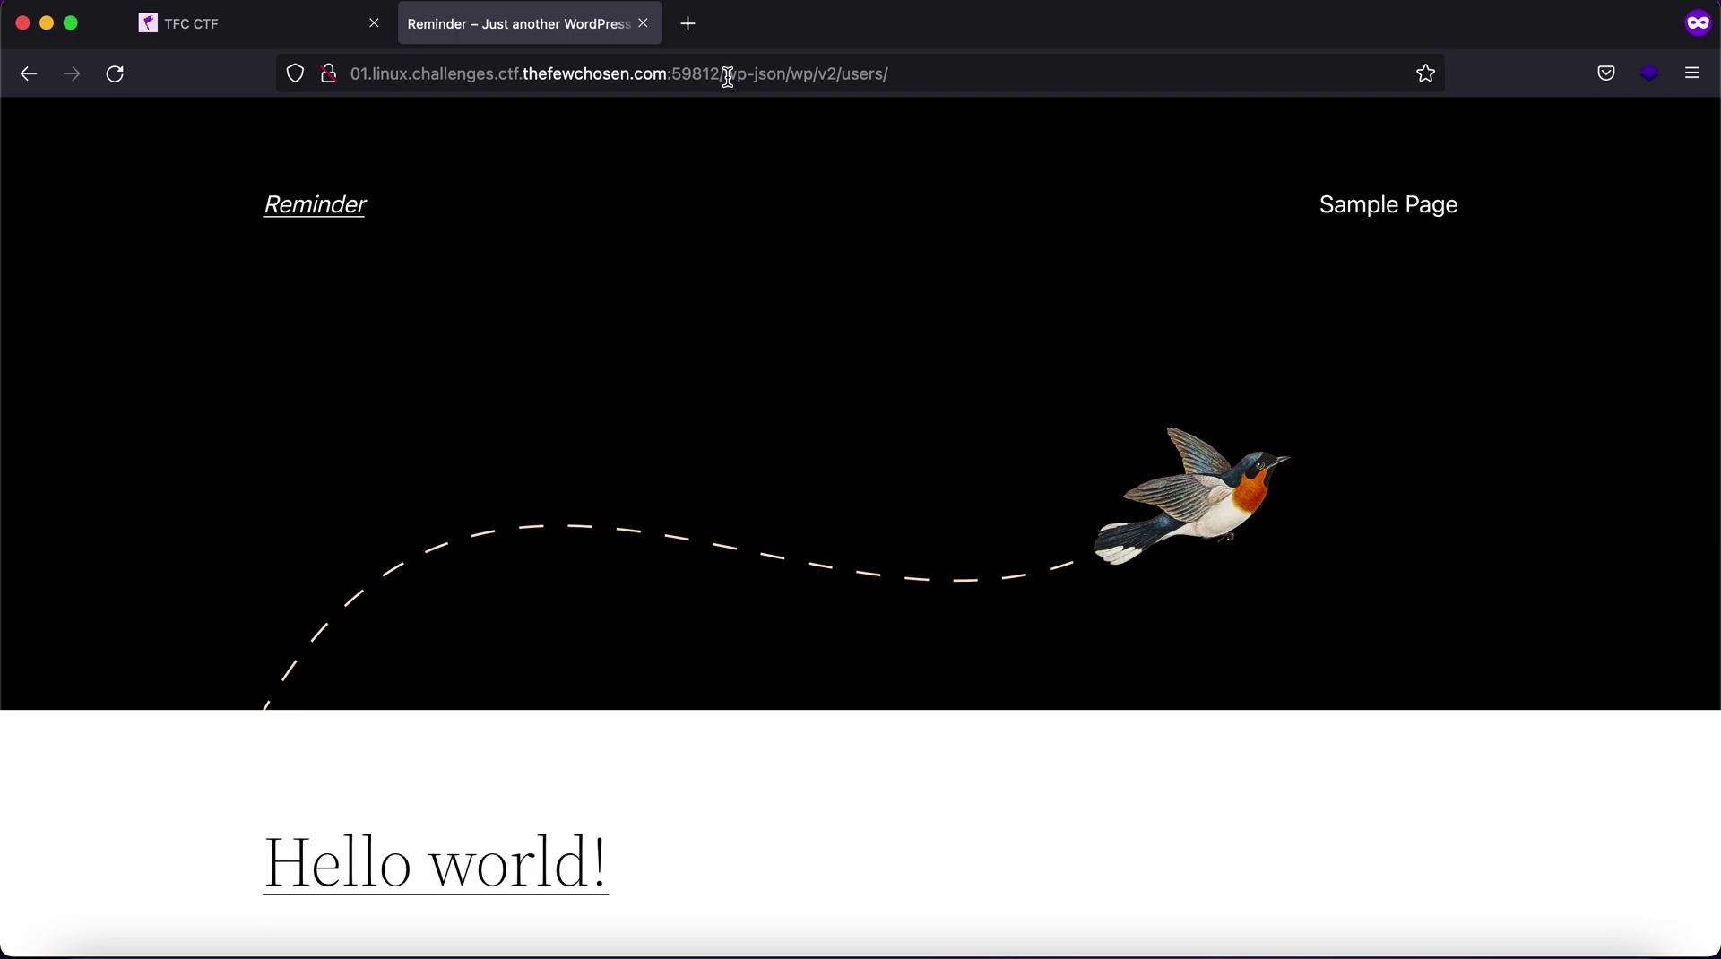
drag(724, 74, 1172, 97)
text(wp-a)
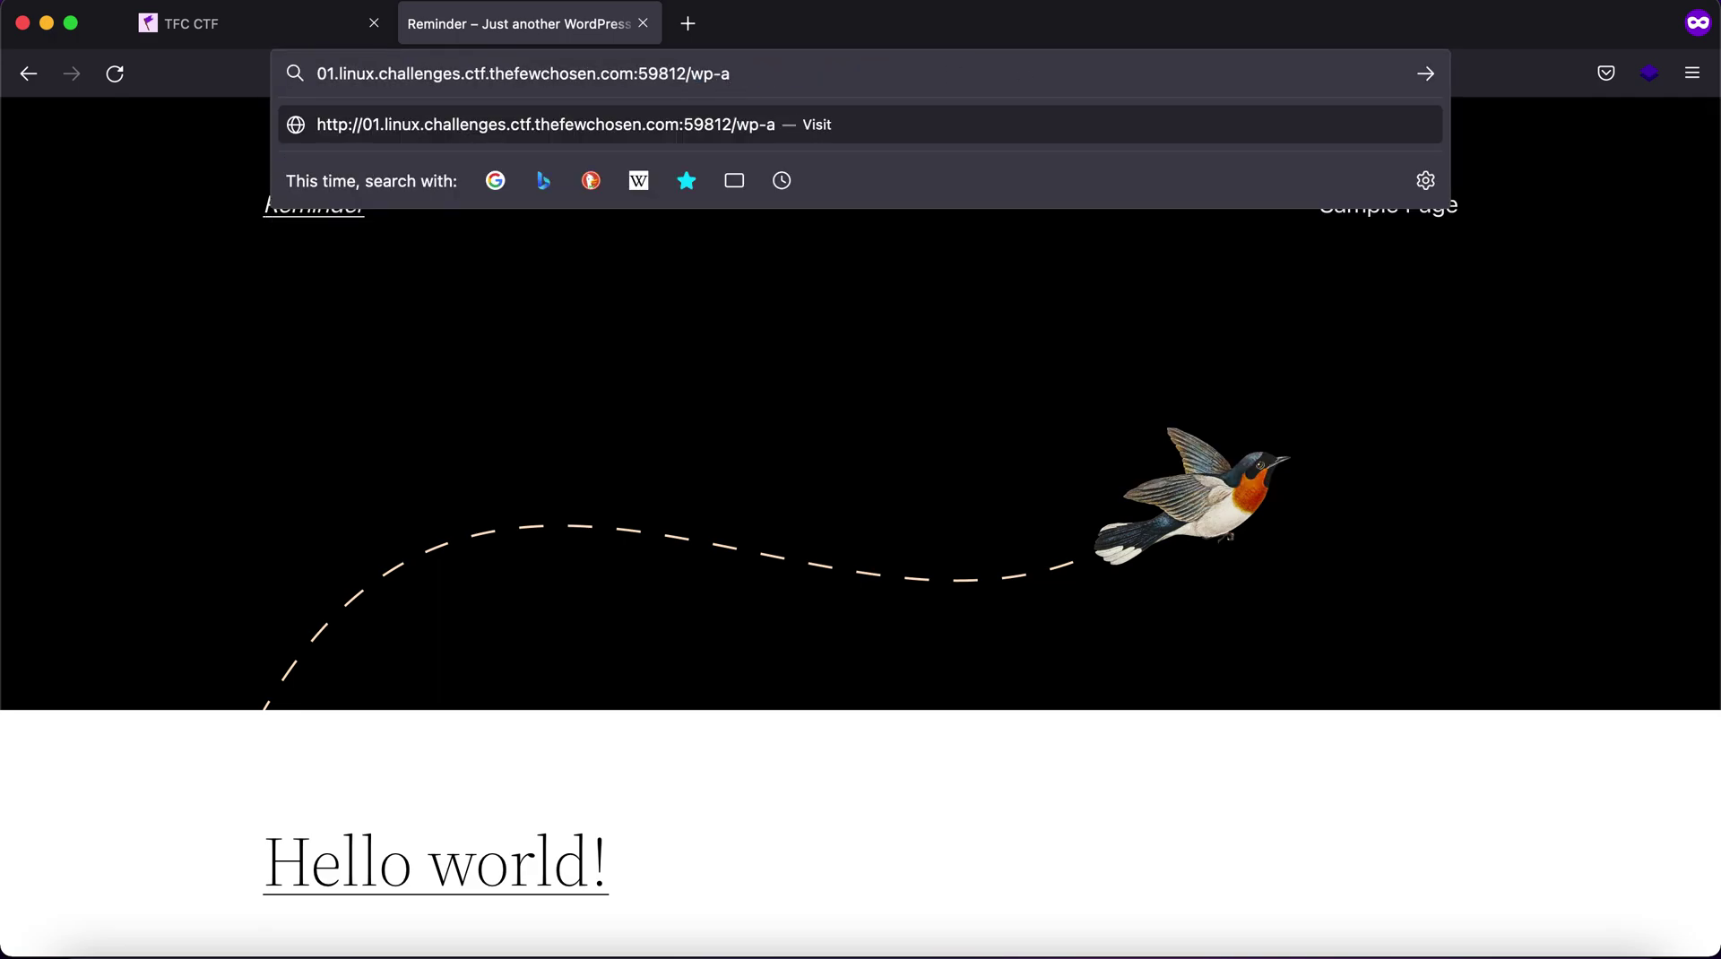
text(d)
key(BackSpace)
text(dmin')
key(BackSpace)
key(Return)
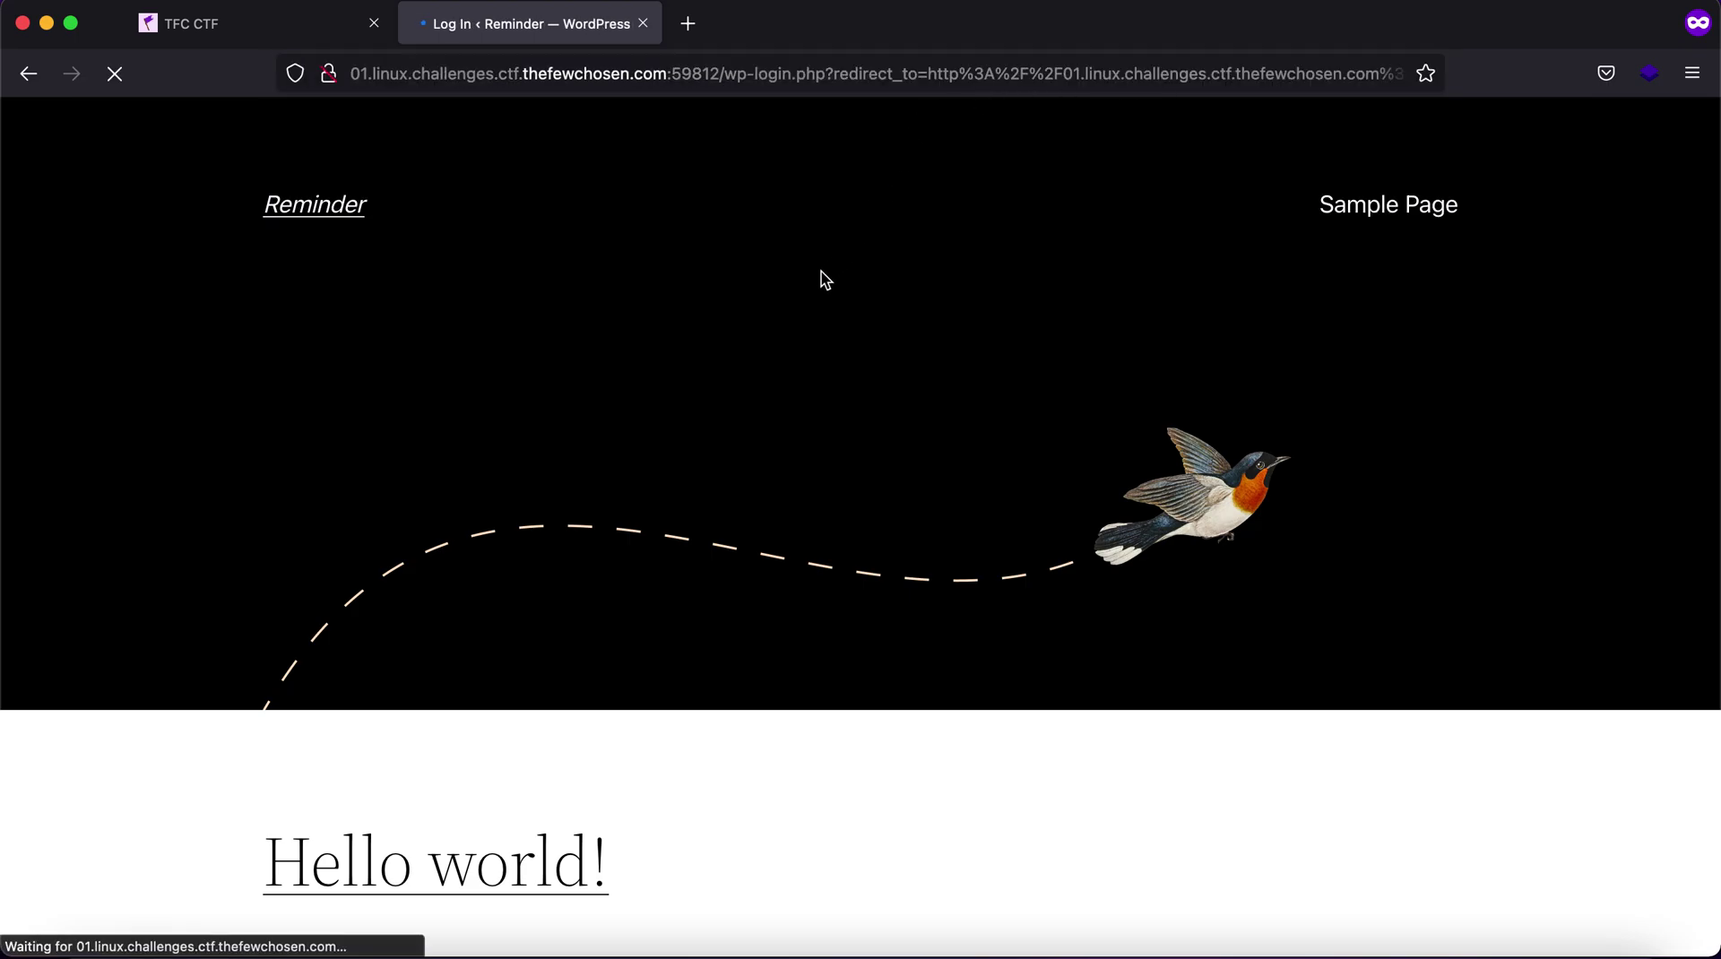
text(a)
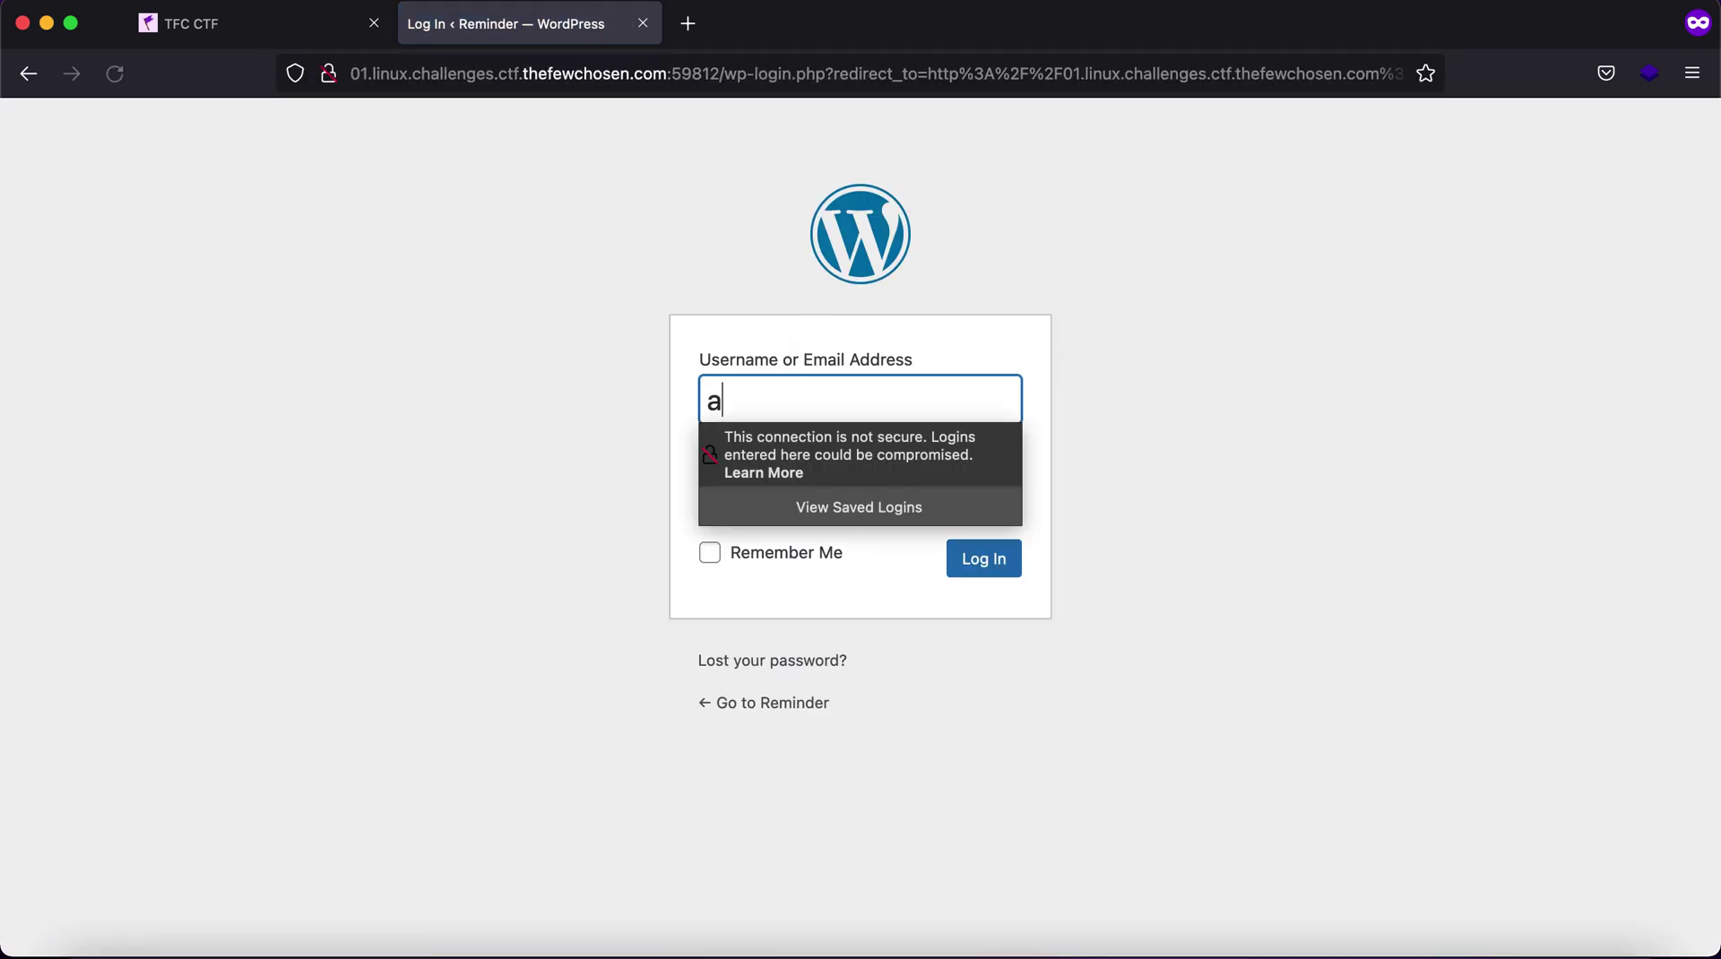
text(dumi)
key(BackSpace)
key(BackSpace)
key(BackSpace)
text(m)
text(in)
key(Tab)
text(admin)
key(Return)
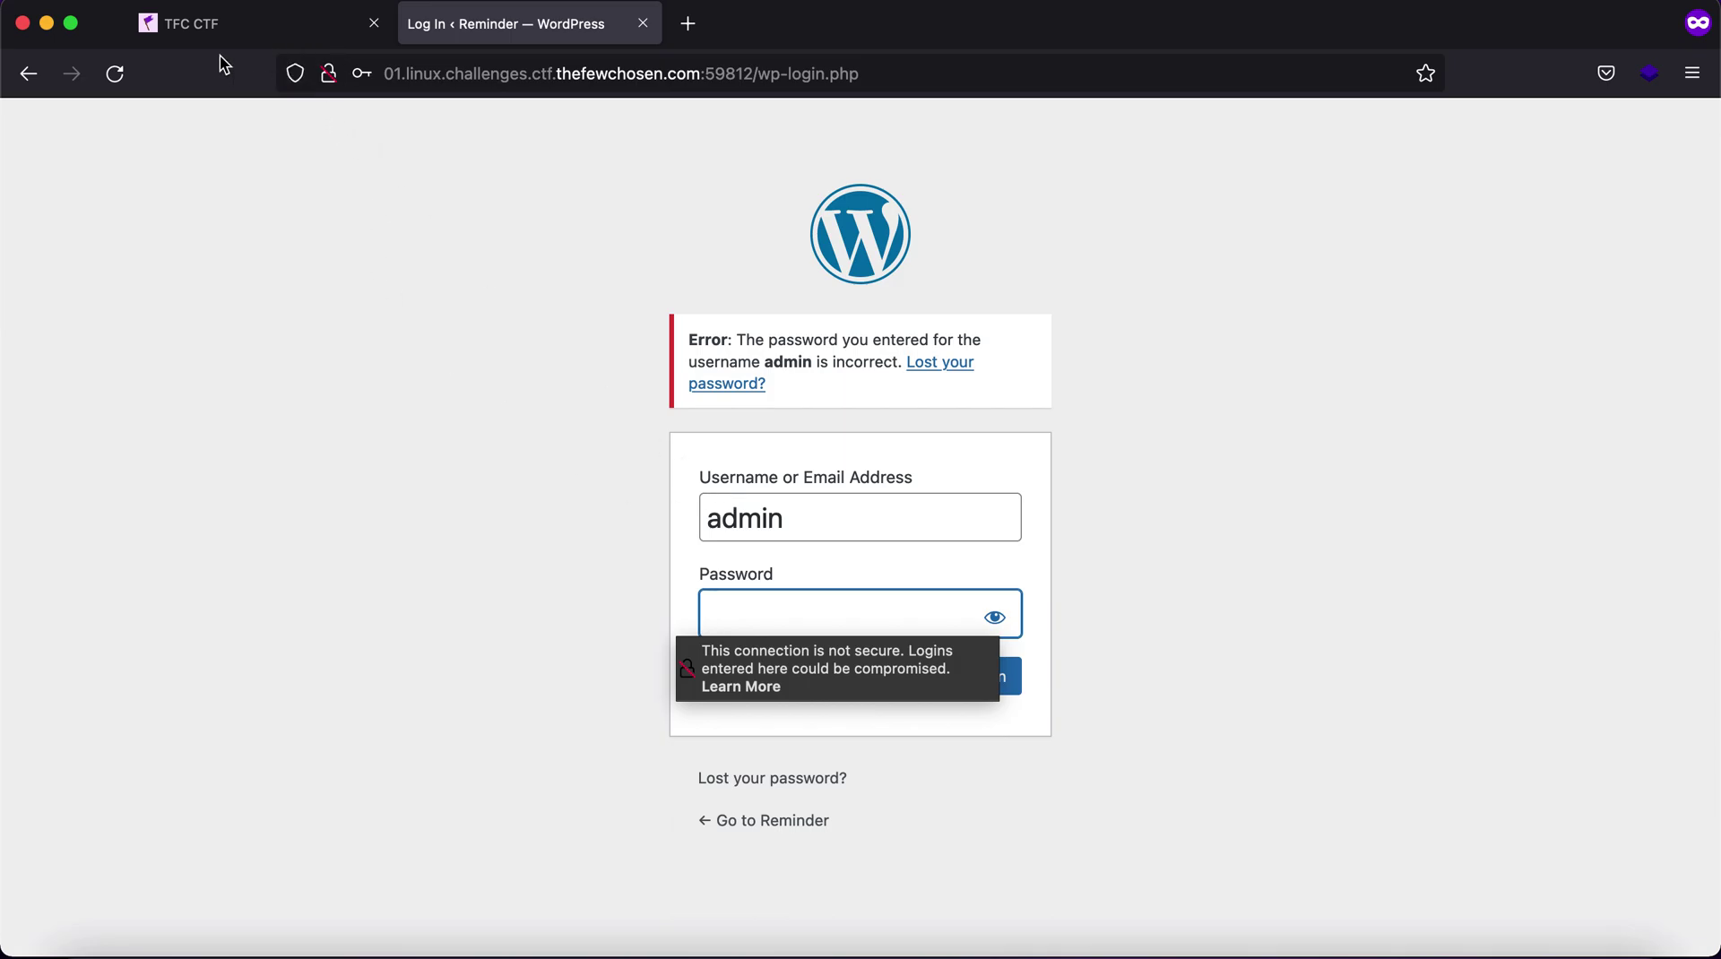
click(30, 74)
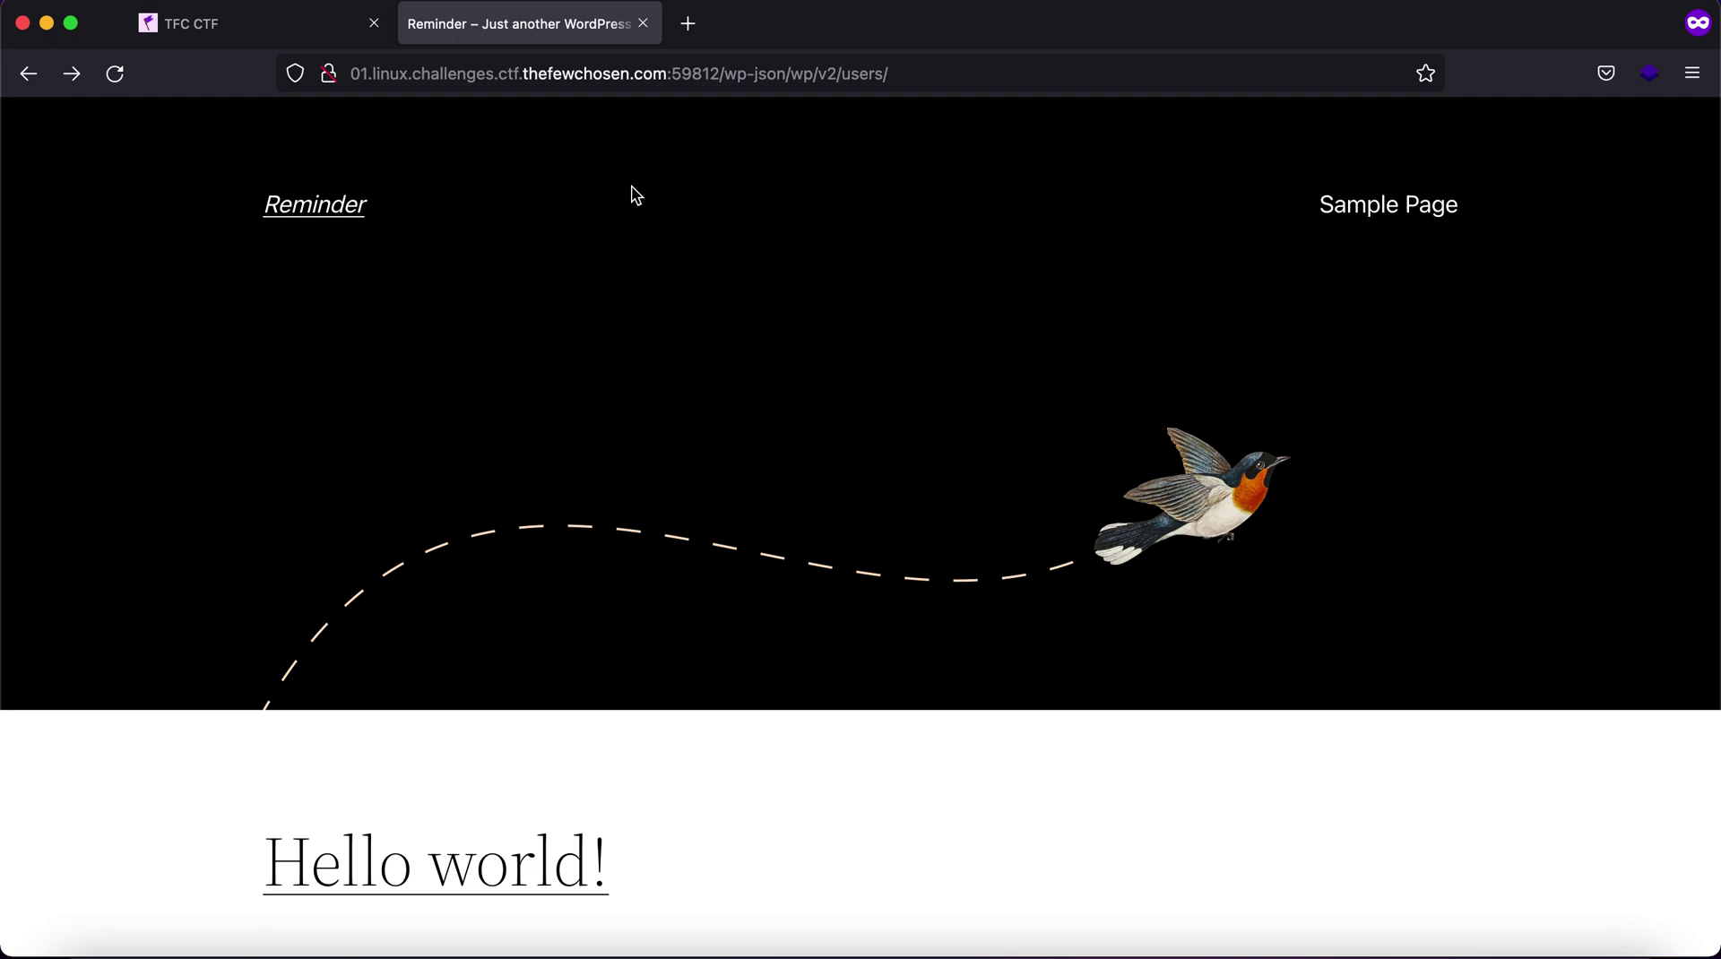
Remove the users path, view the page source, and search it for 'wp-content/plugins/'.
drag(724, 85, 888, 77)
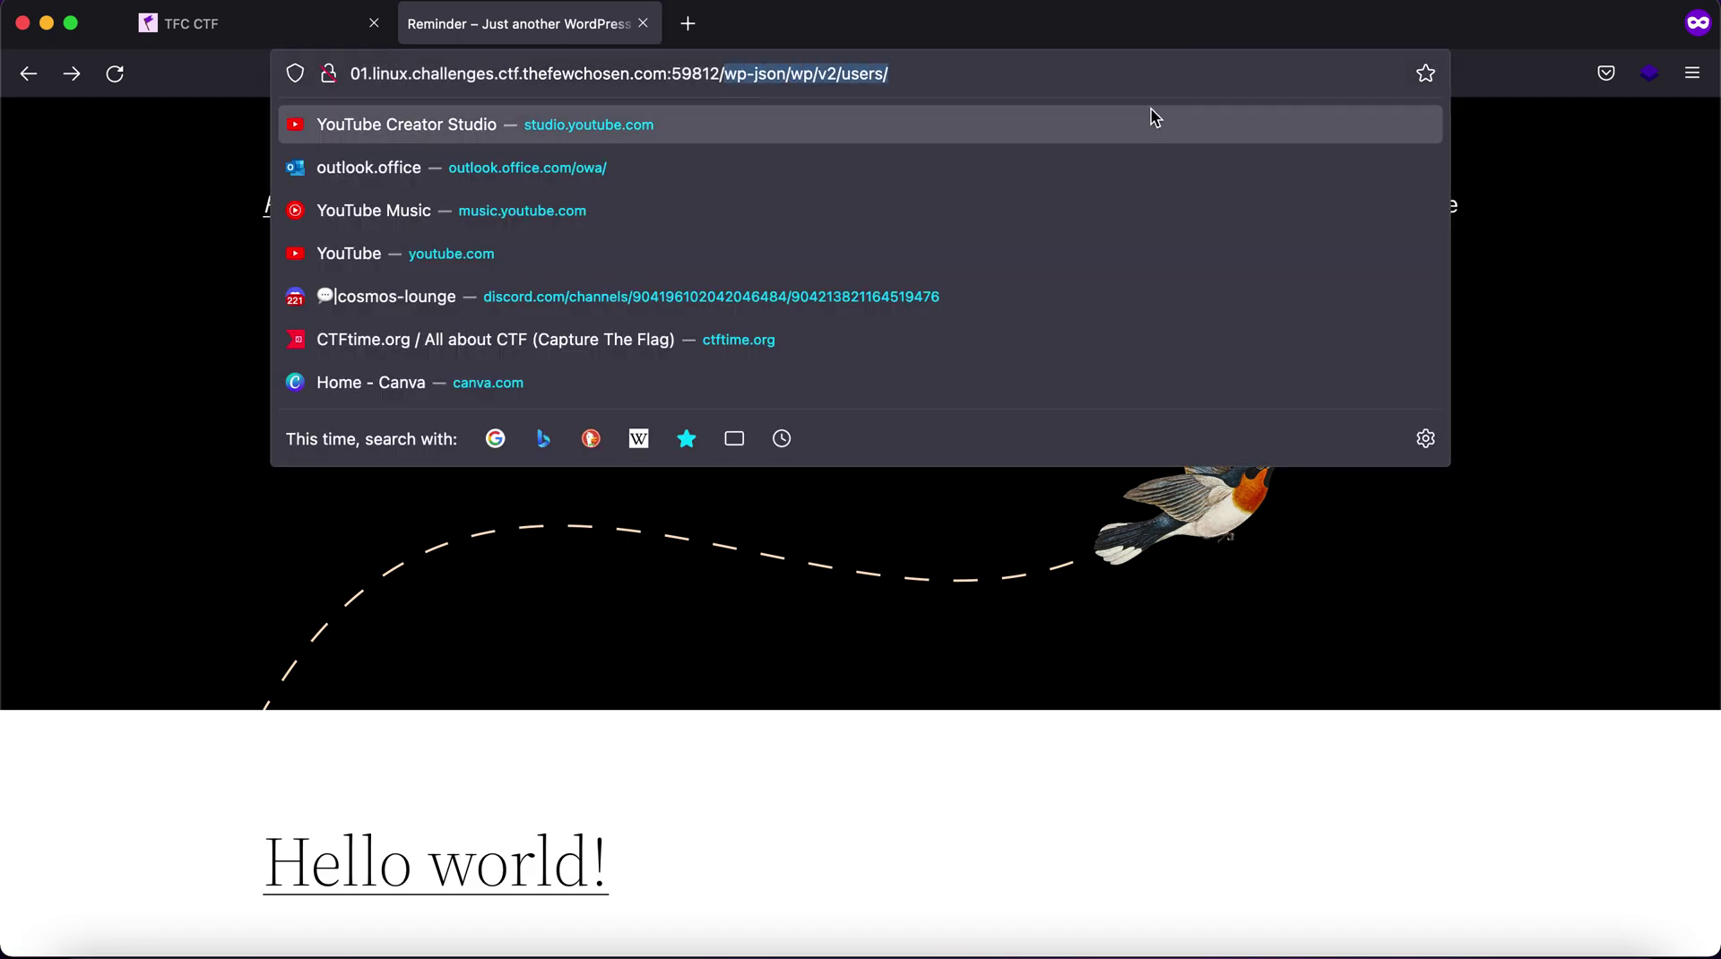
key(BackSpace)
key(Return)
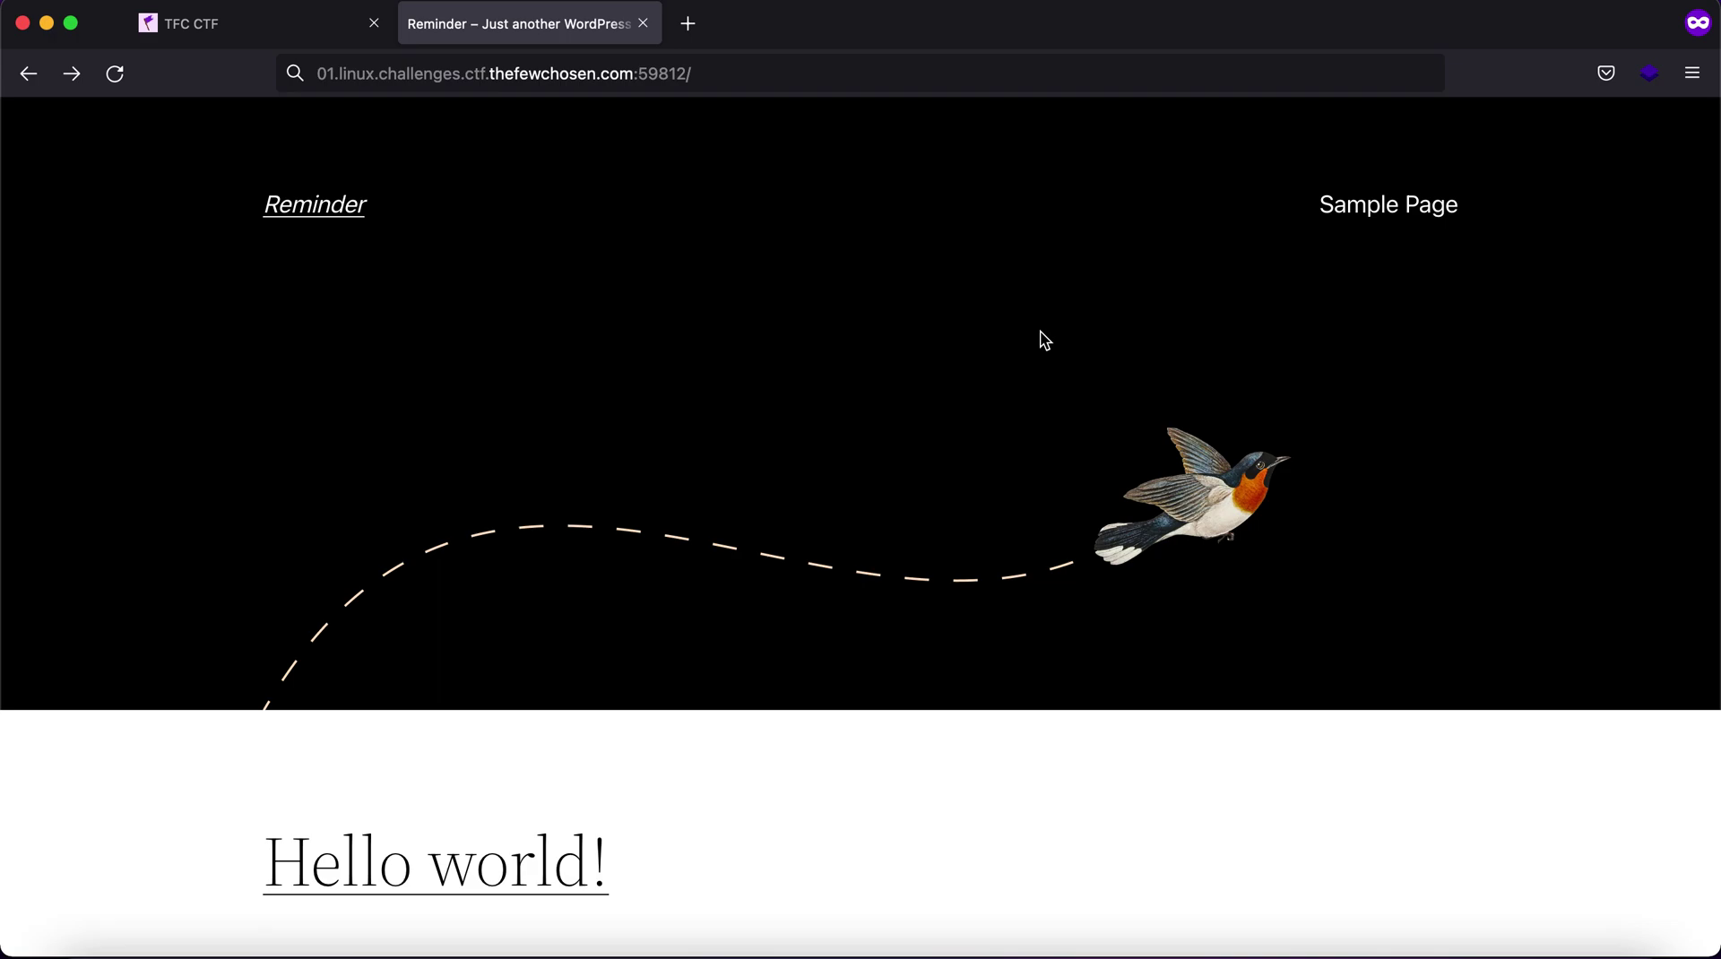
key(ctrl+u)
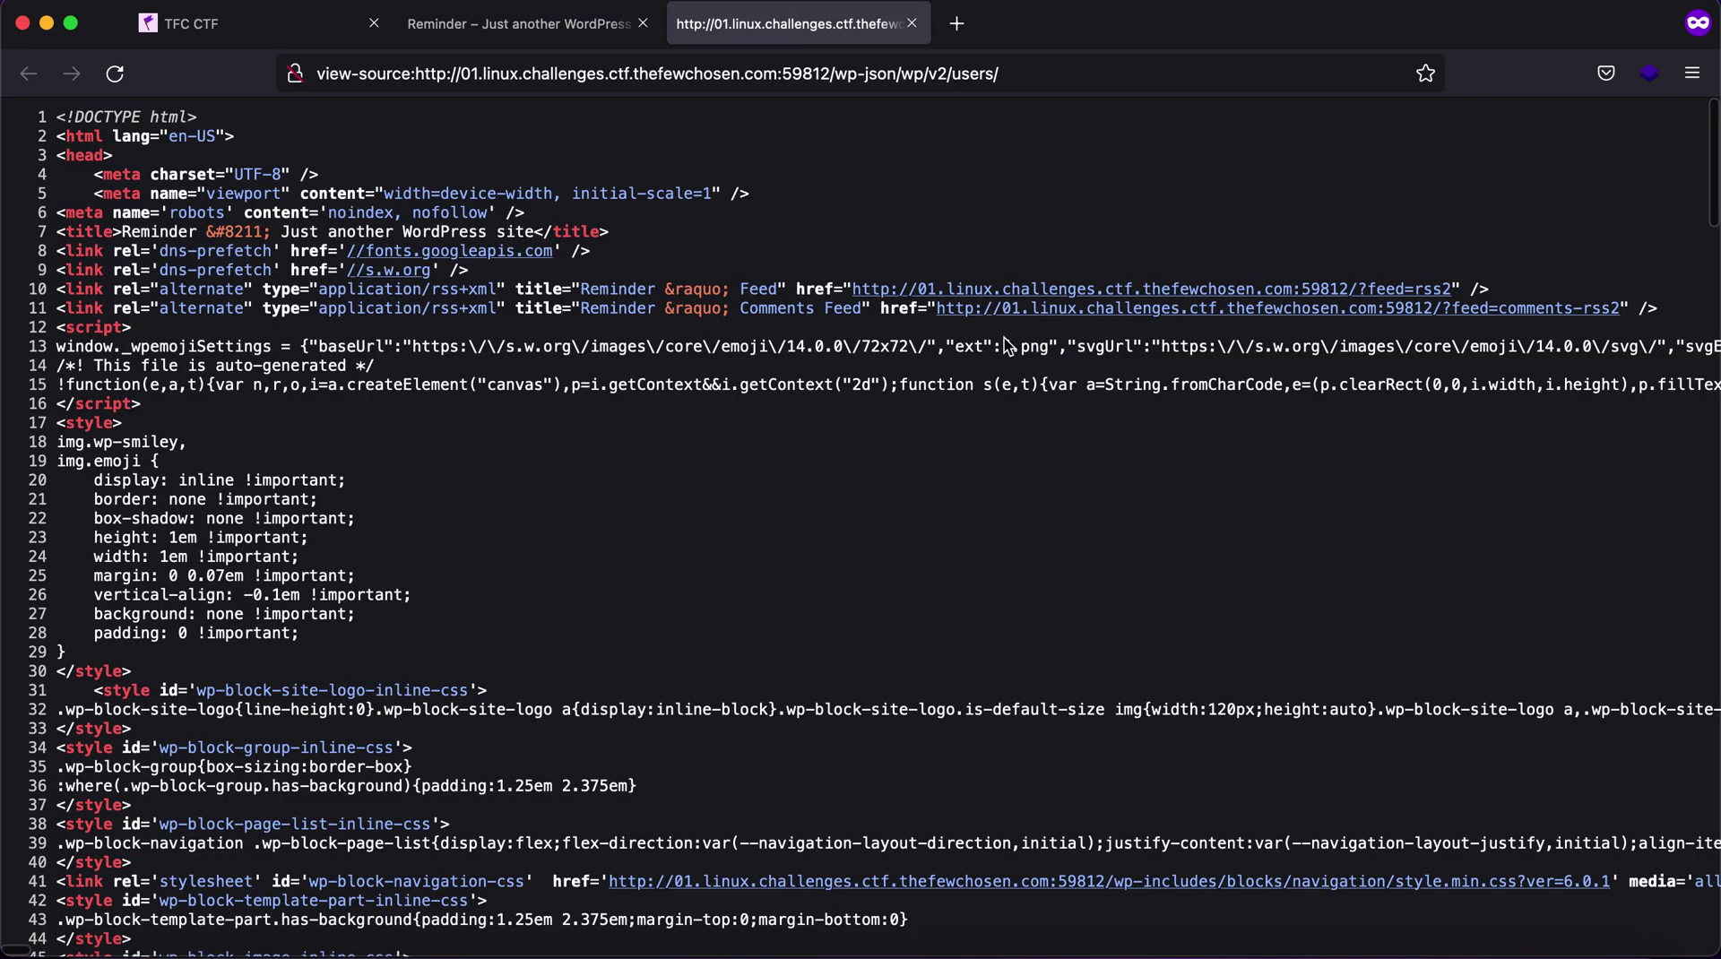
scroll(951, 537, right, 1)
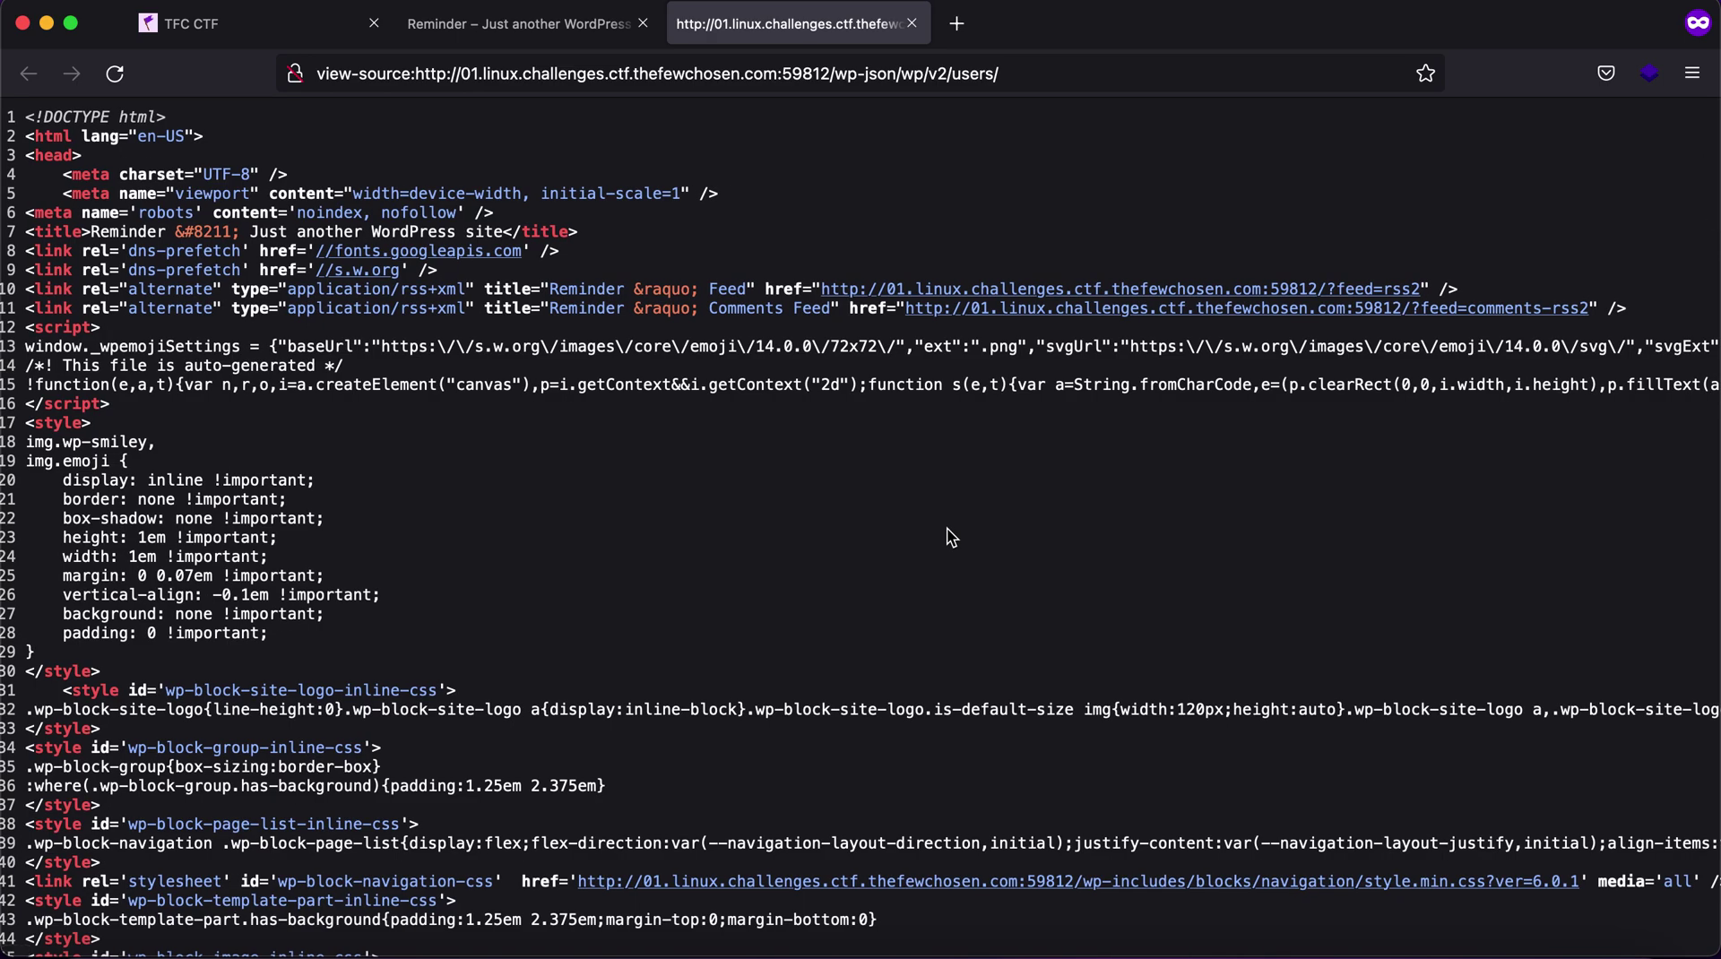
key(ctrl+f)
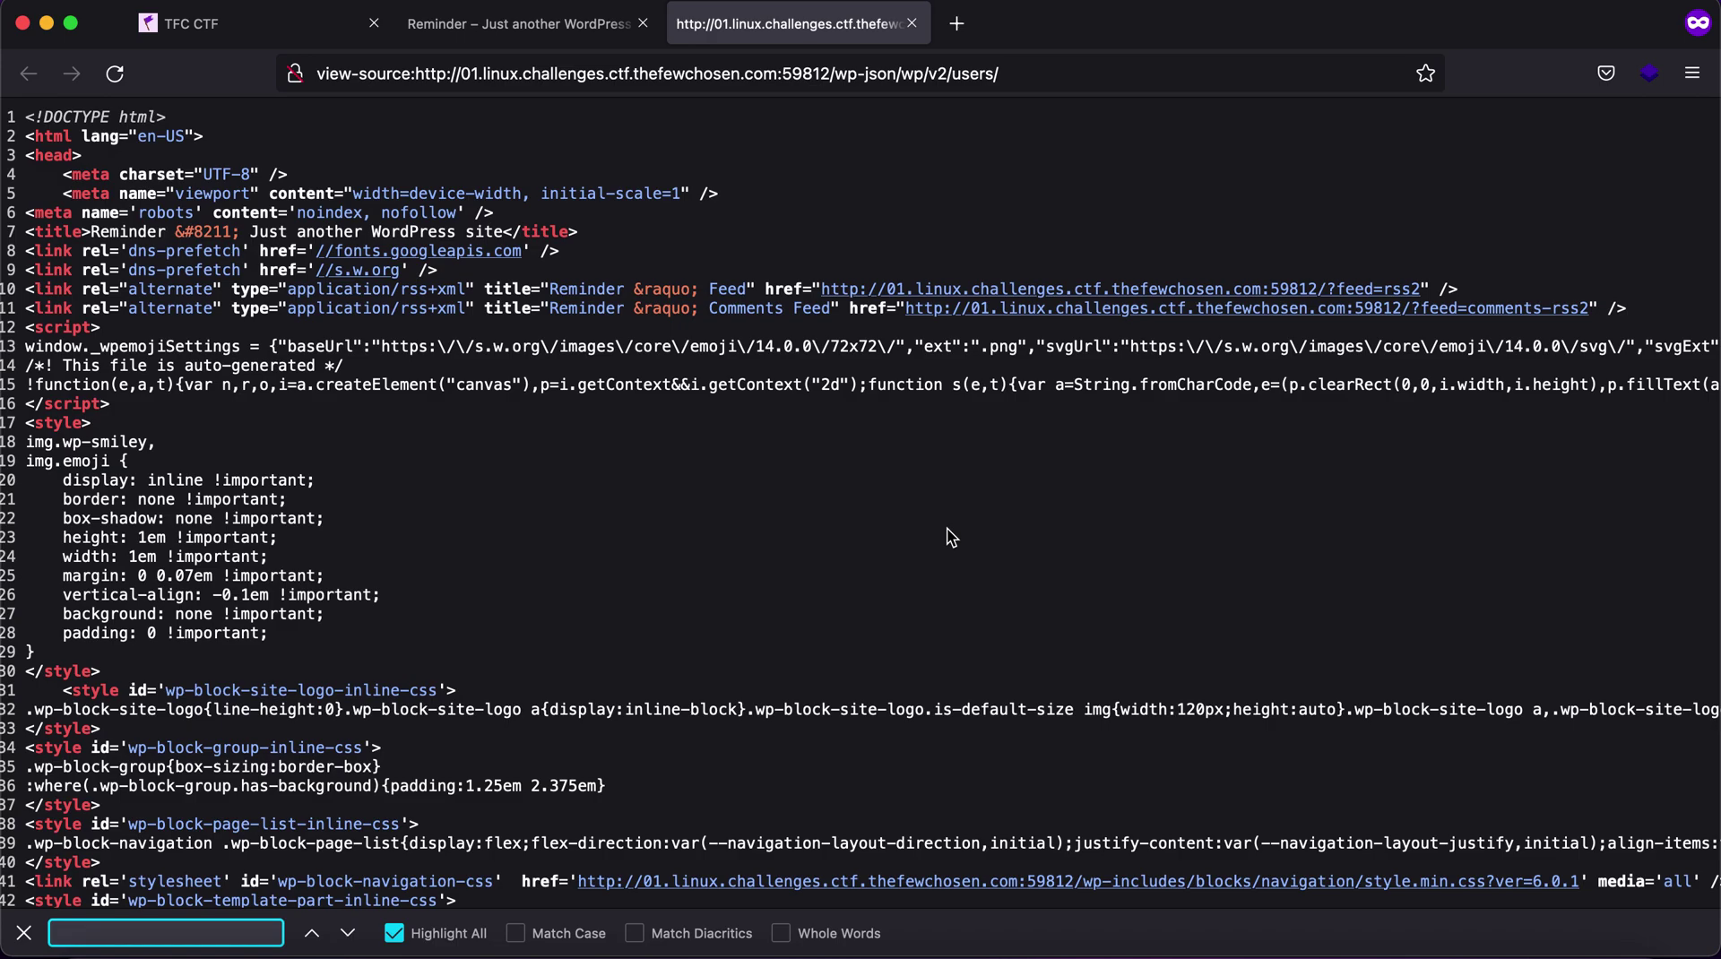
text(wp-)
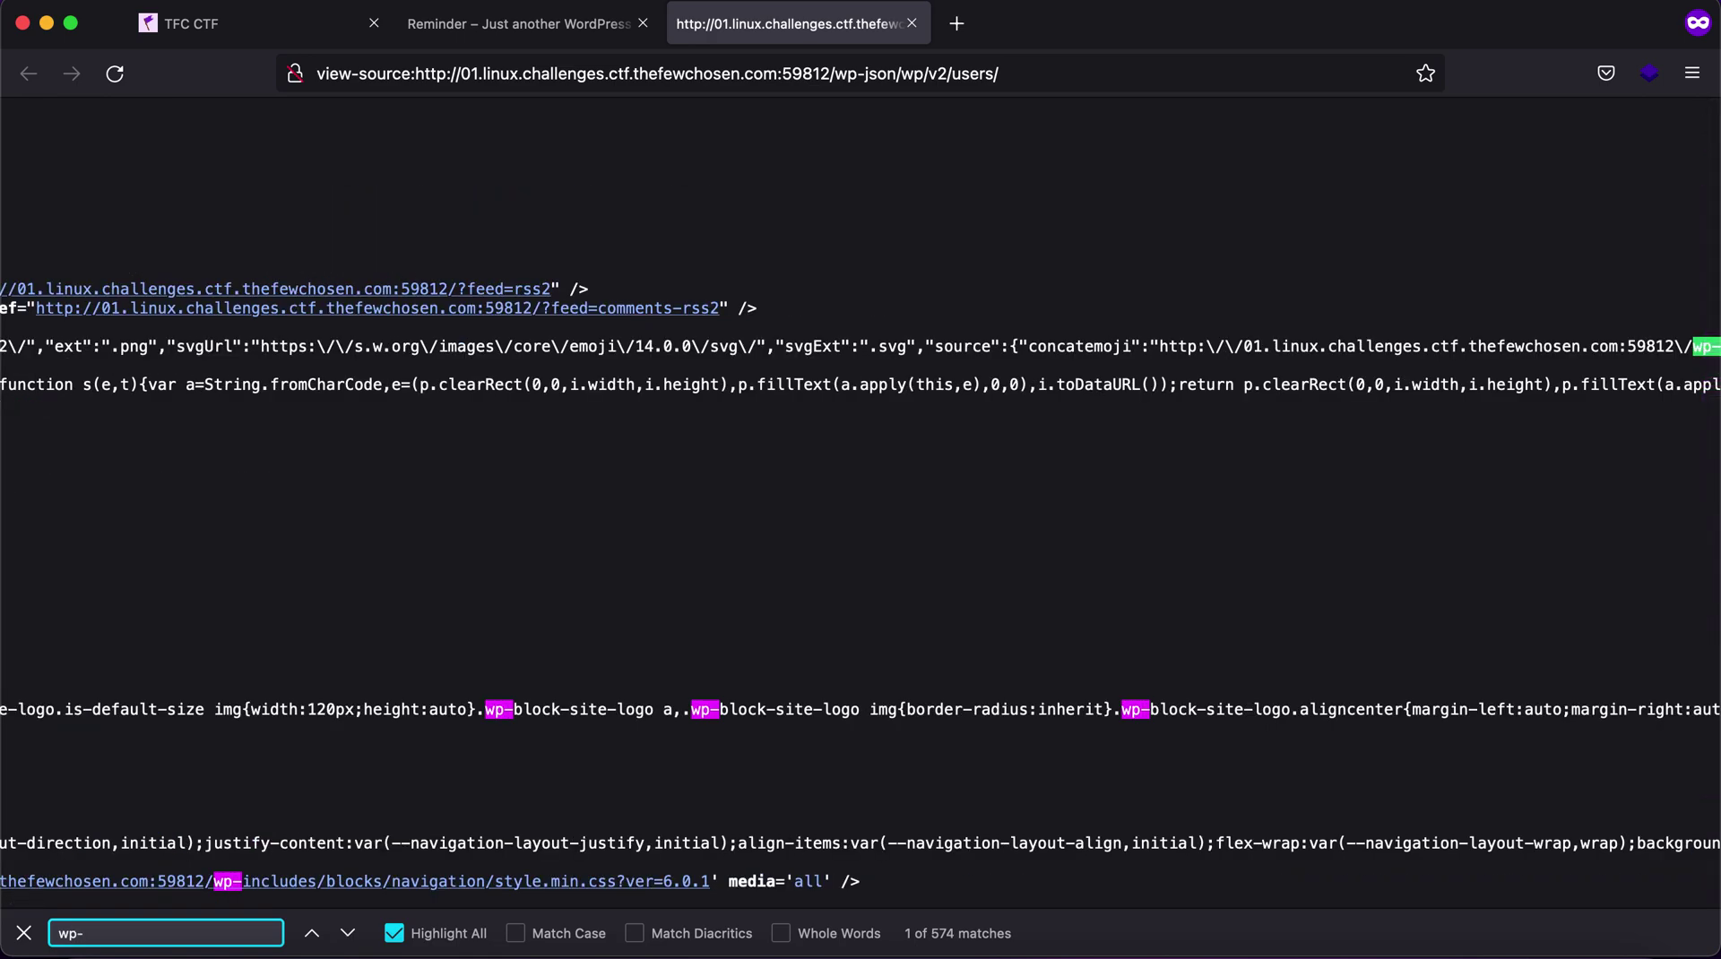
text(content/plu)
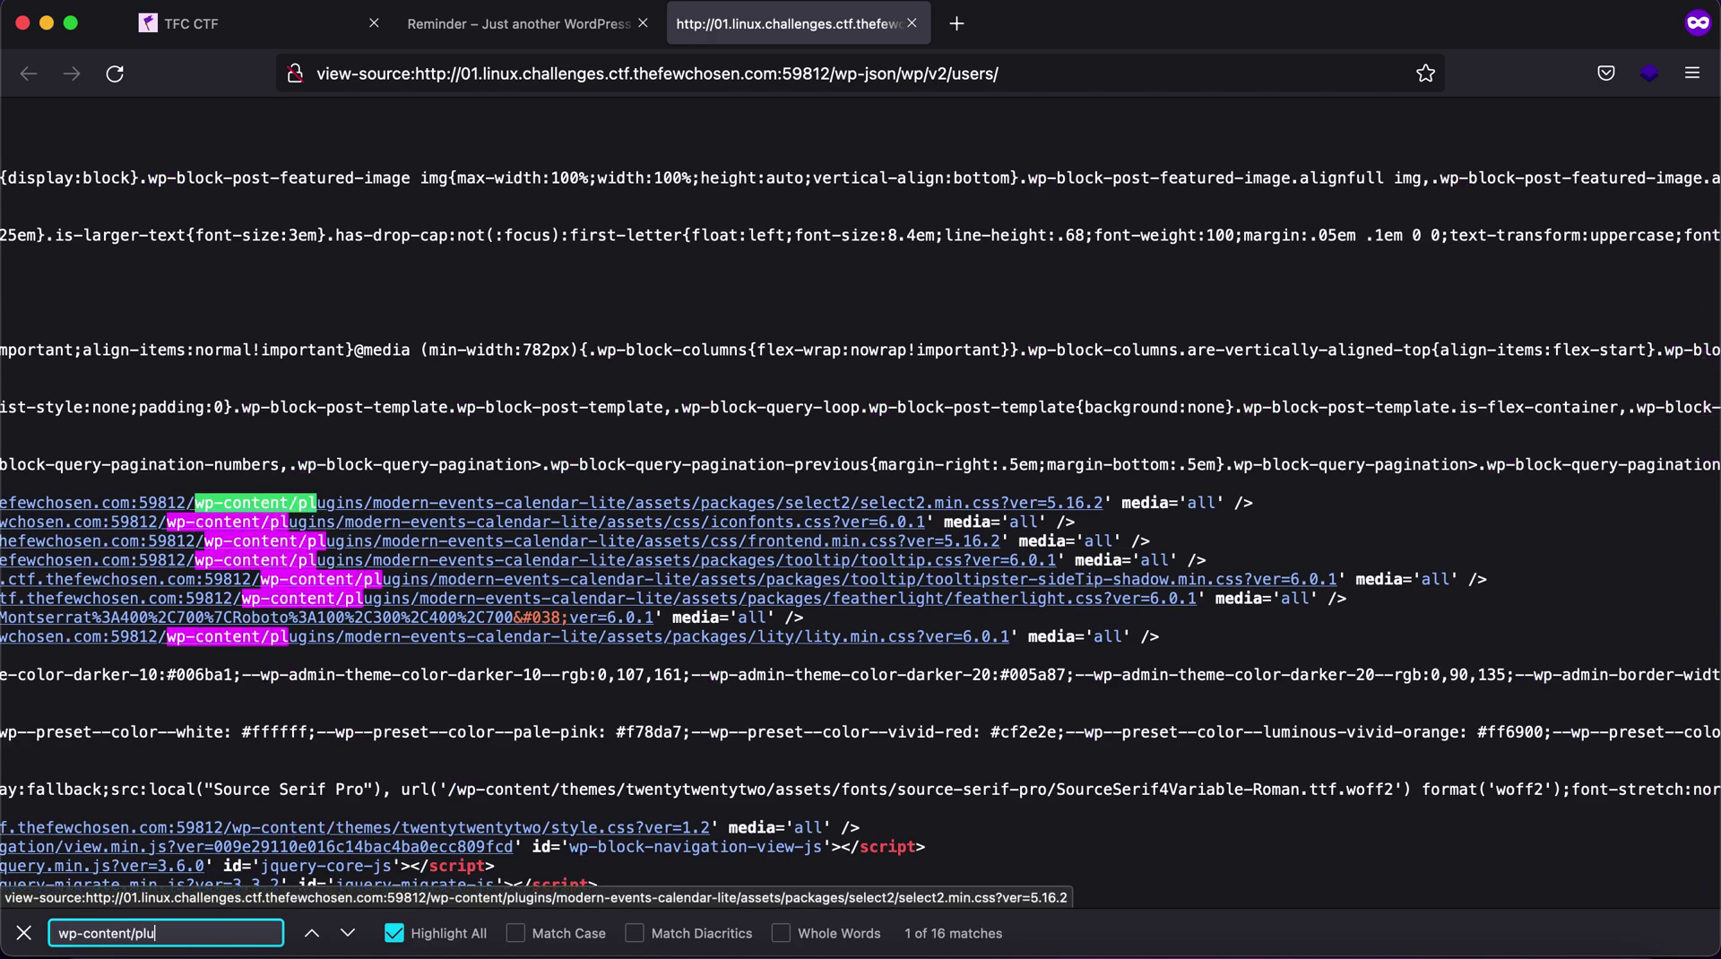
text(gins)
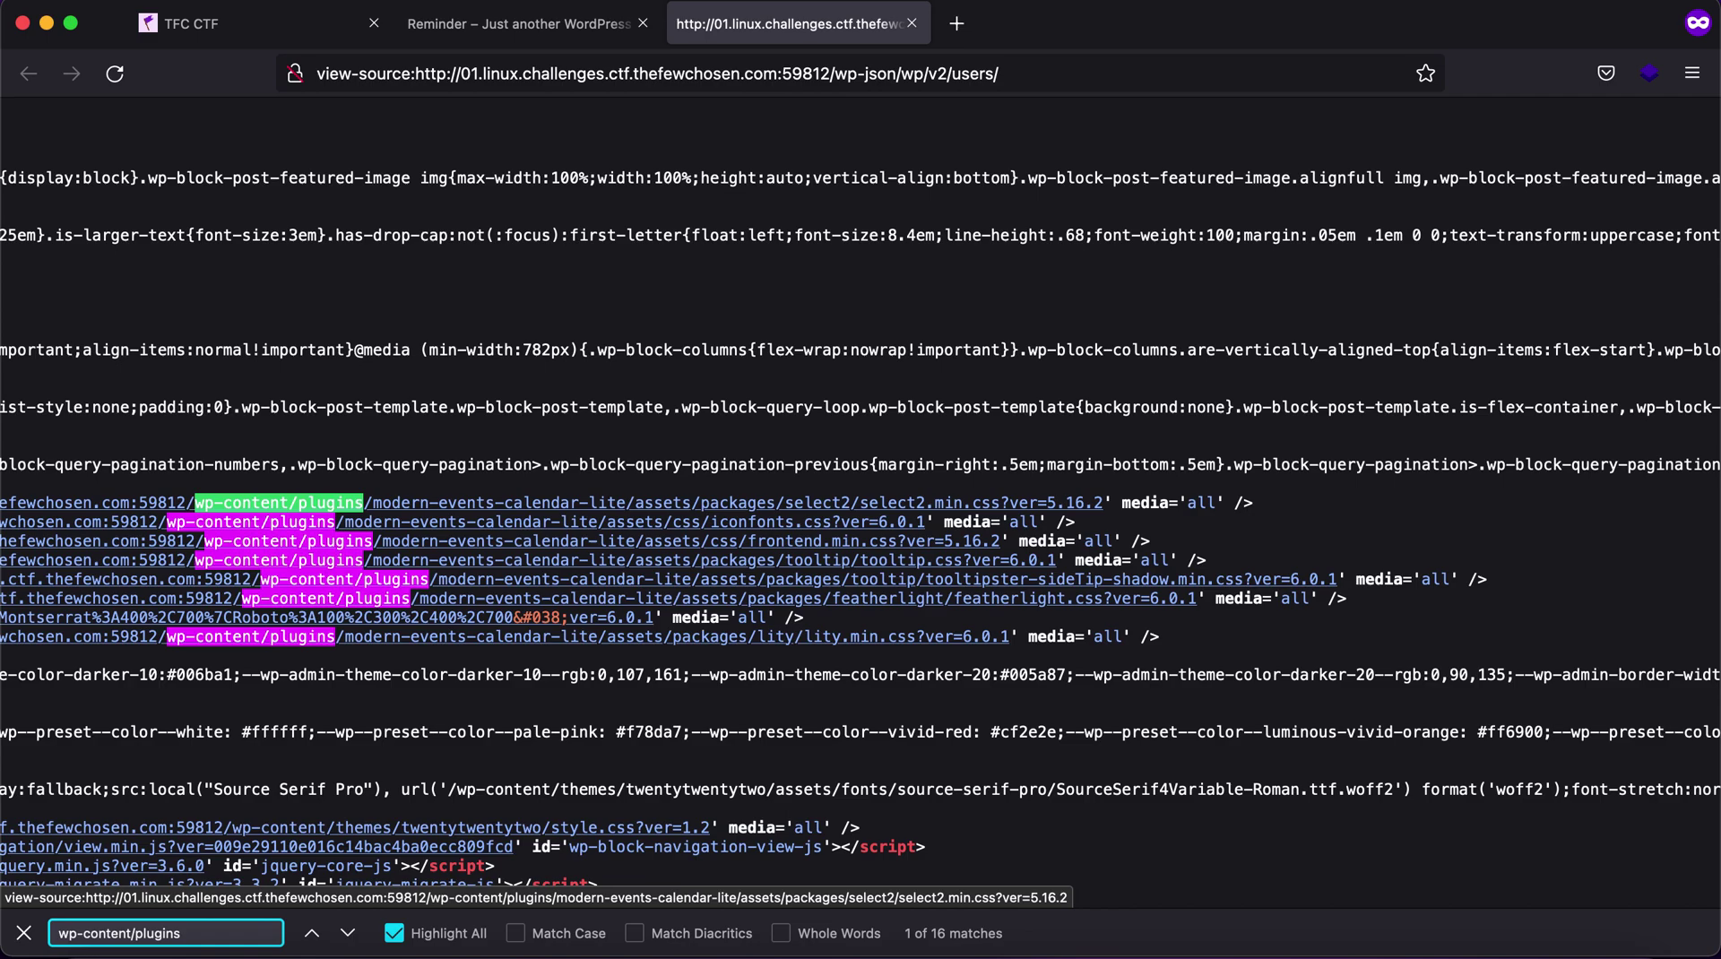
text(/)
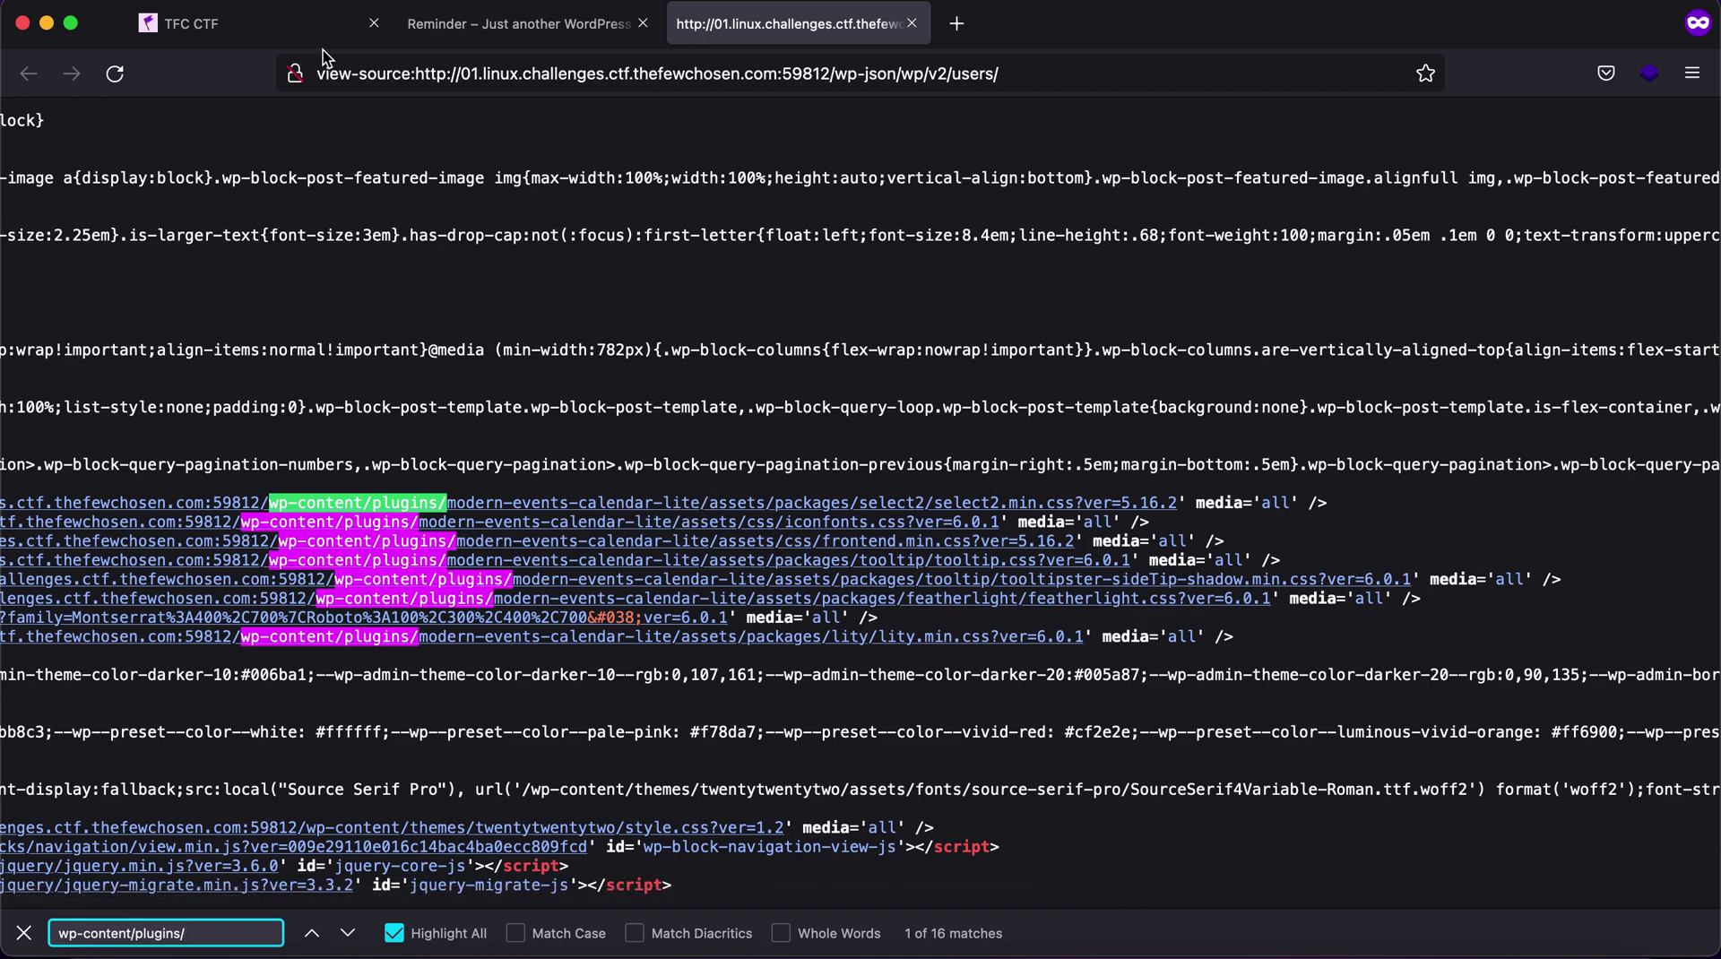
Check the CALENDAR challenge description, return to the source matches, and open a private tab.
click(256, 26)
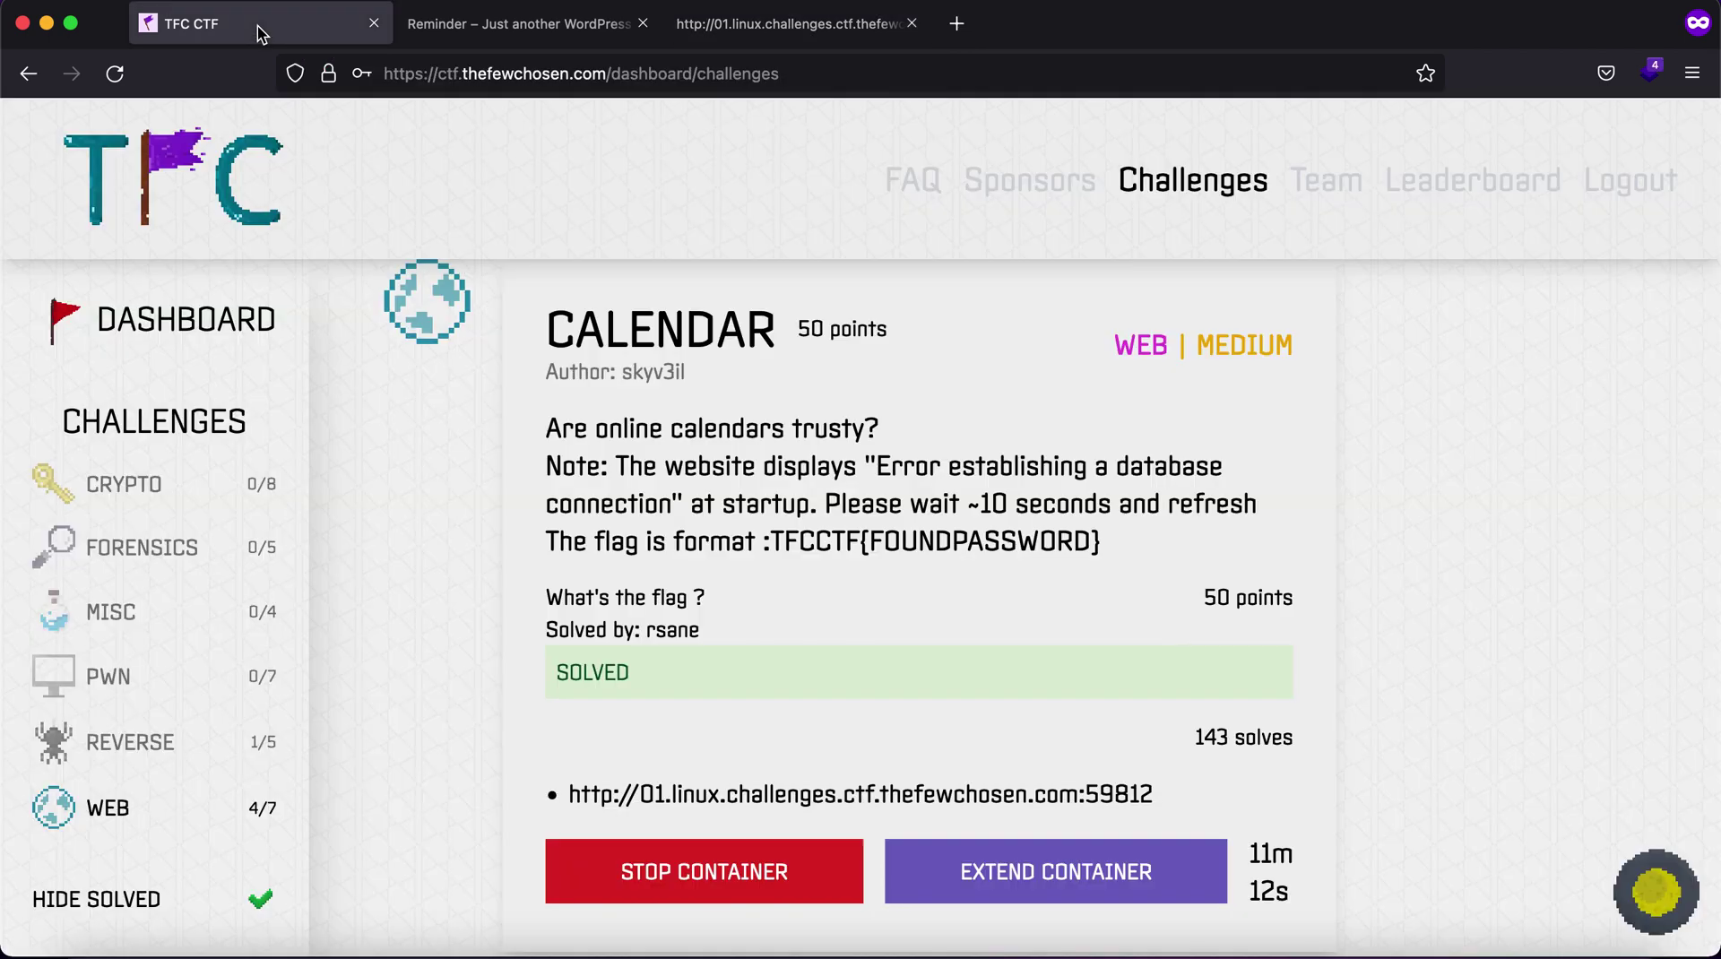
double_click(651, 341)
click(787, 25)
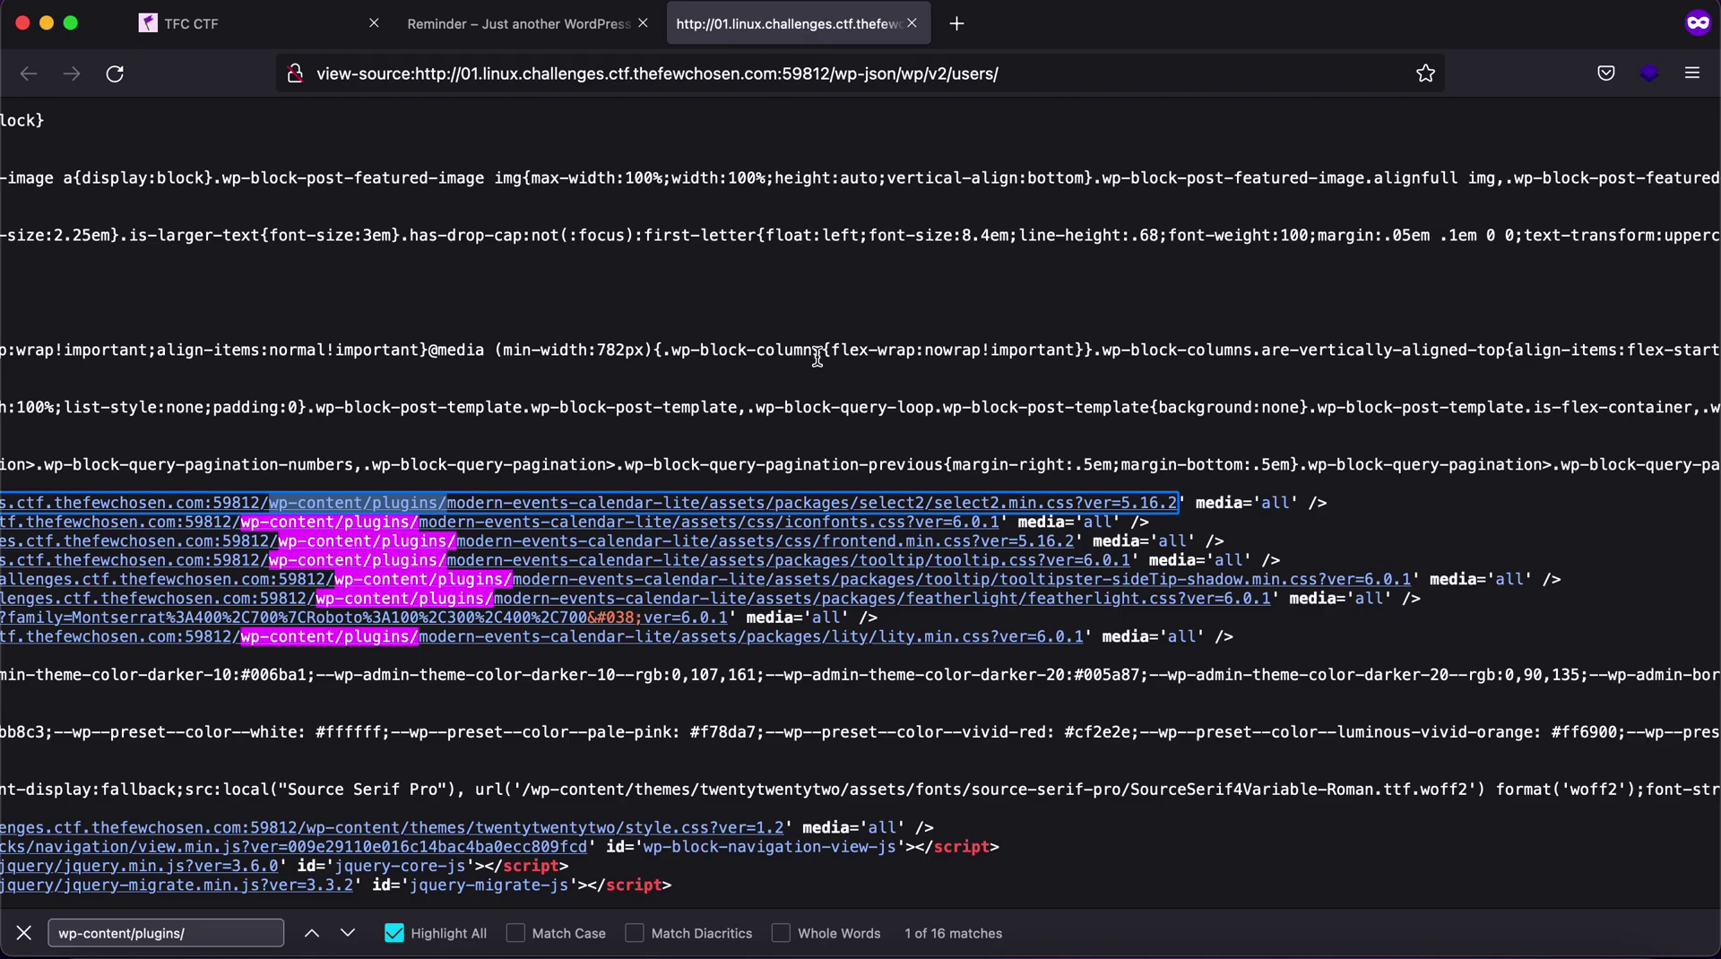
click(712, 429)
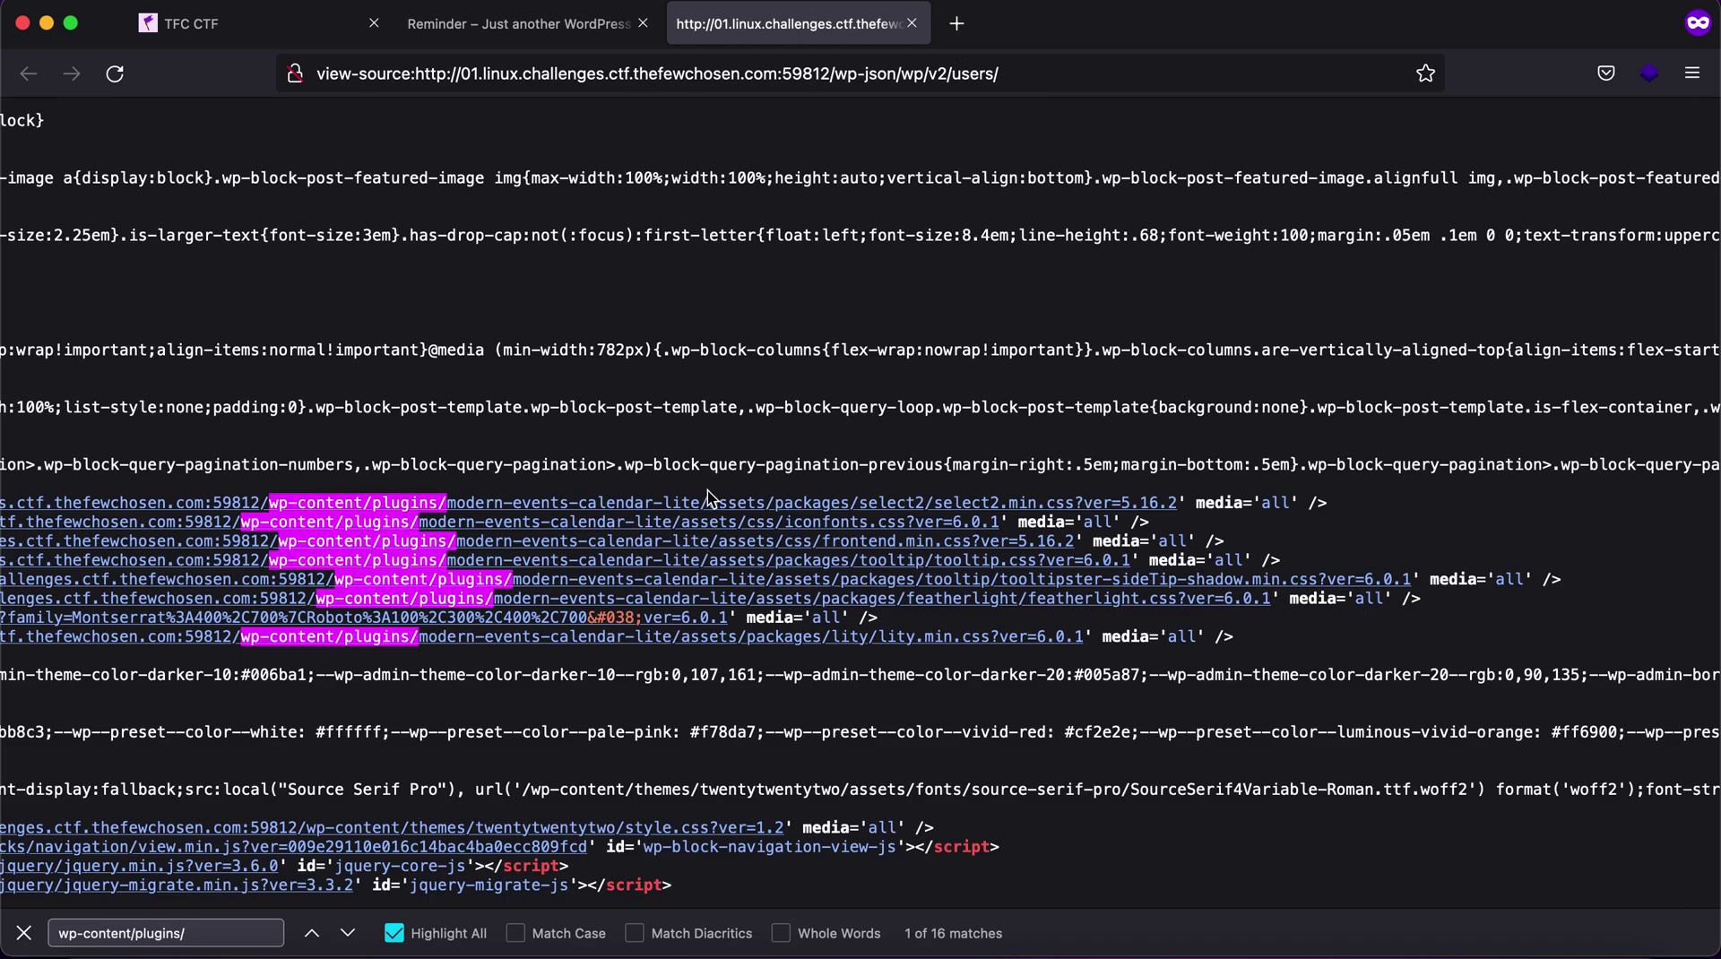
mouse_move(707, 504)
mouse_down()
mouse_move(479, 504)
mouse_move(953, 40)
mouse_up()
Search the web for 'modern events calender' from the new tab.
text(m)
key(BackSpace)
text(ind)
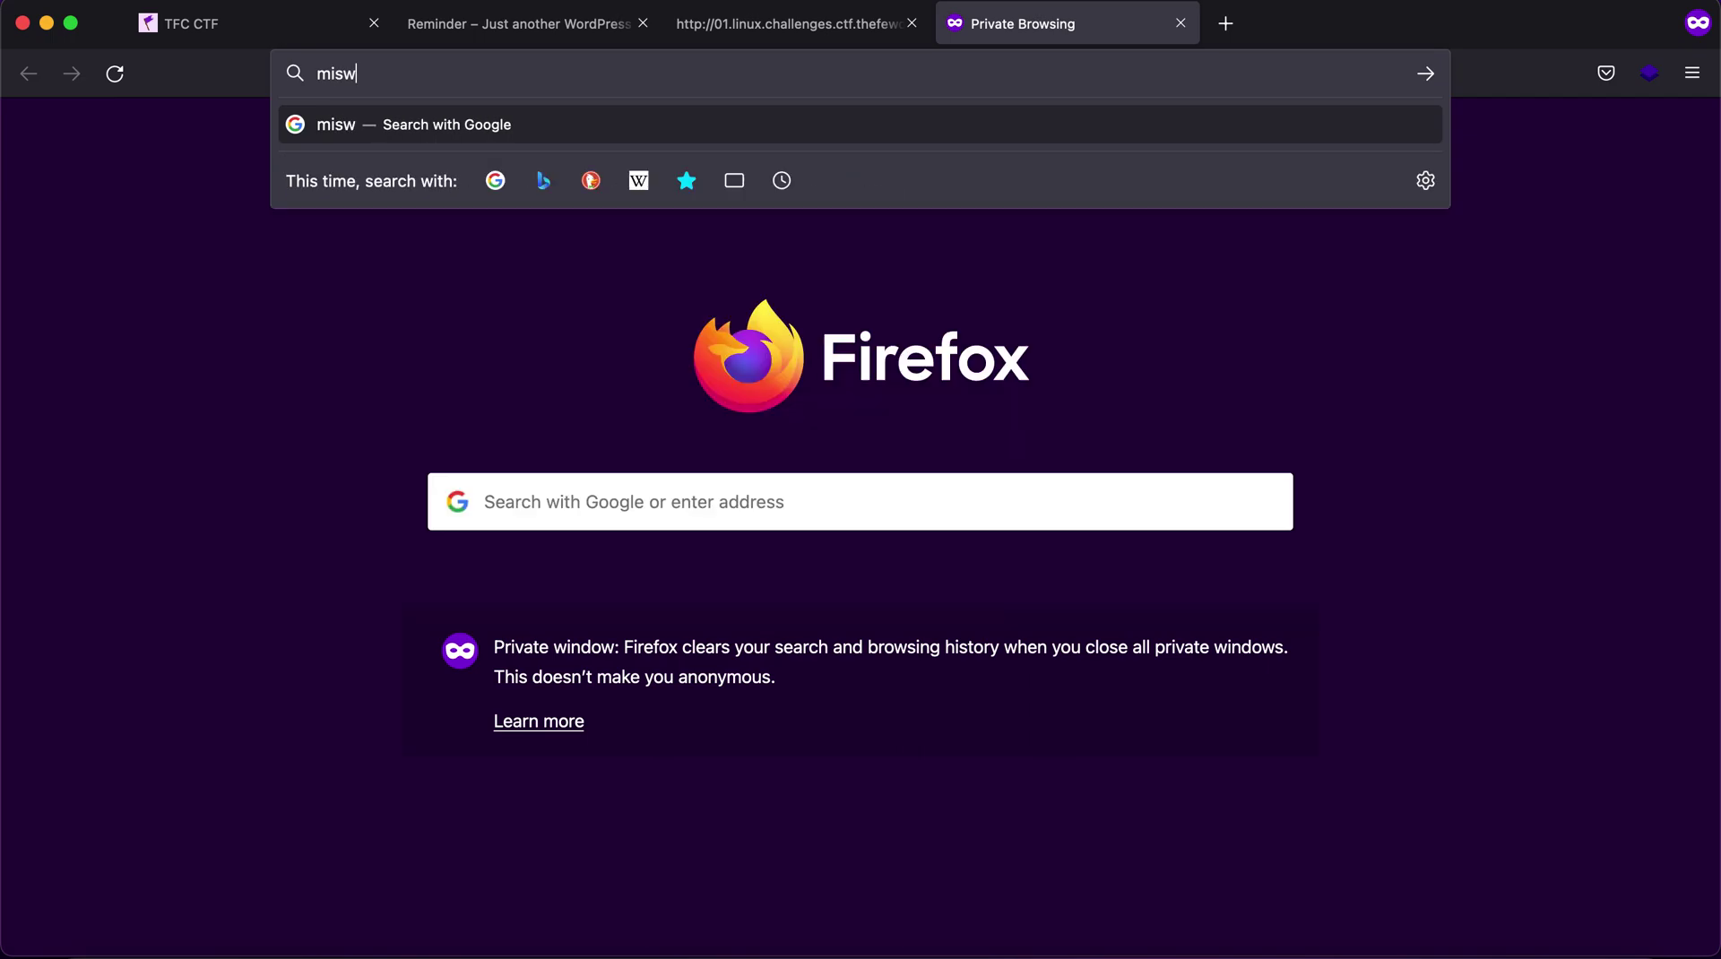
key(BackSpace)
key(BackSpace)
key(BackSpace)
text(od)
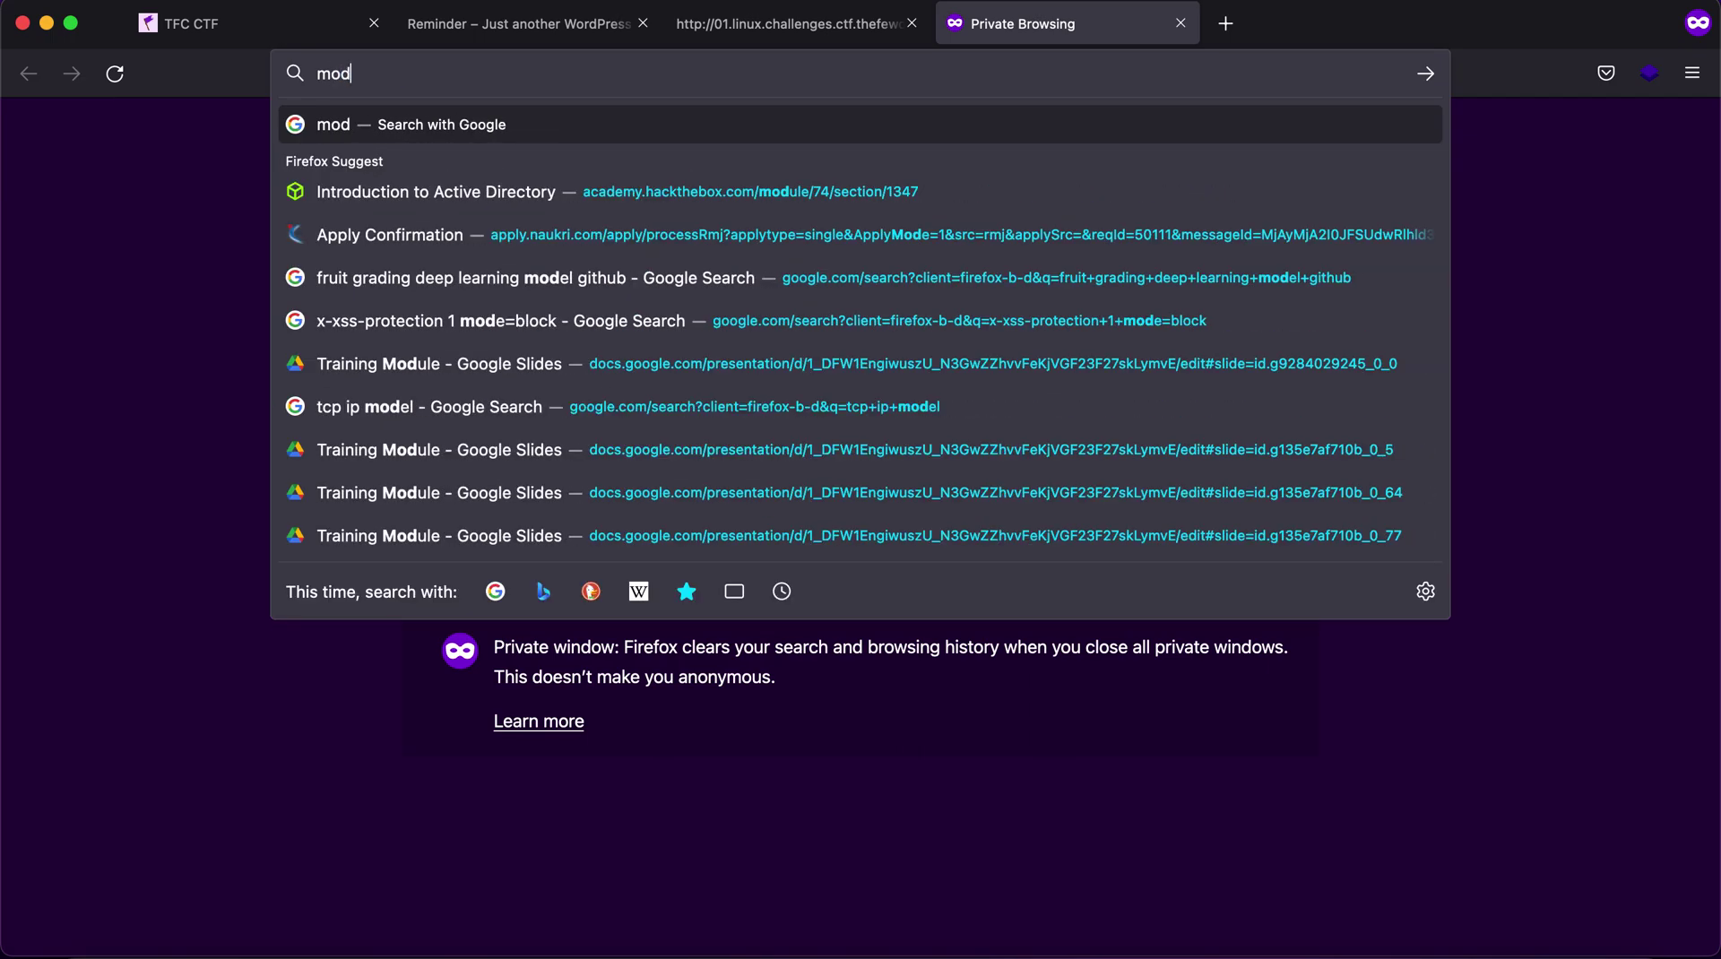
text(ern)
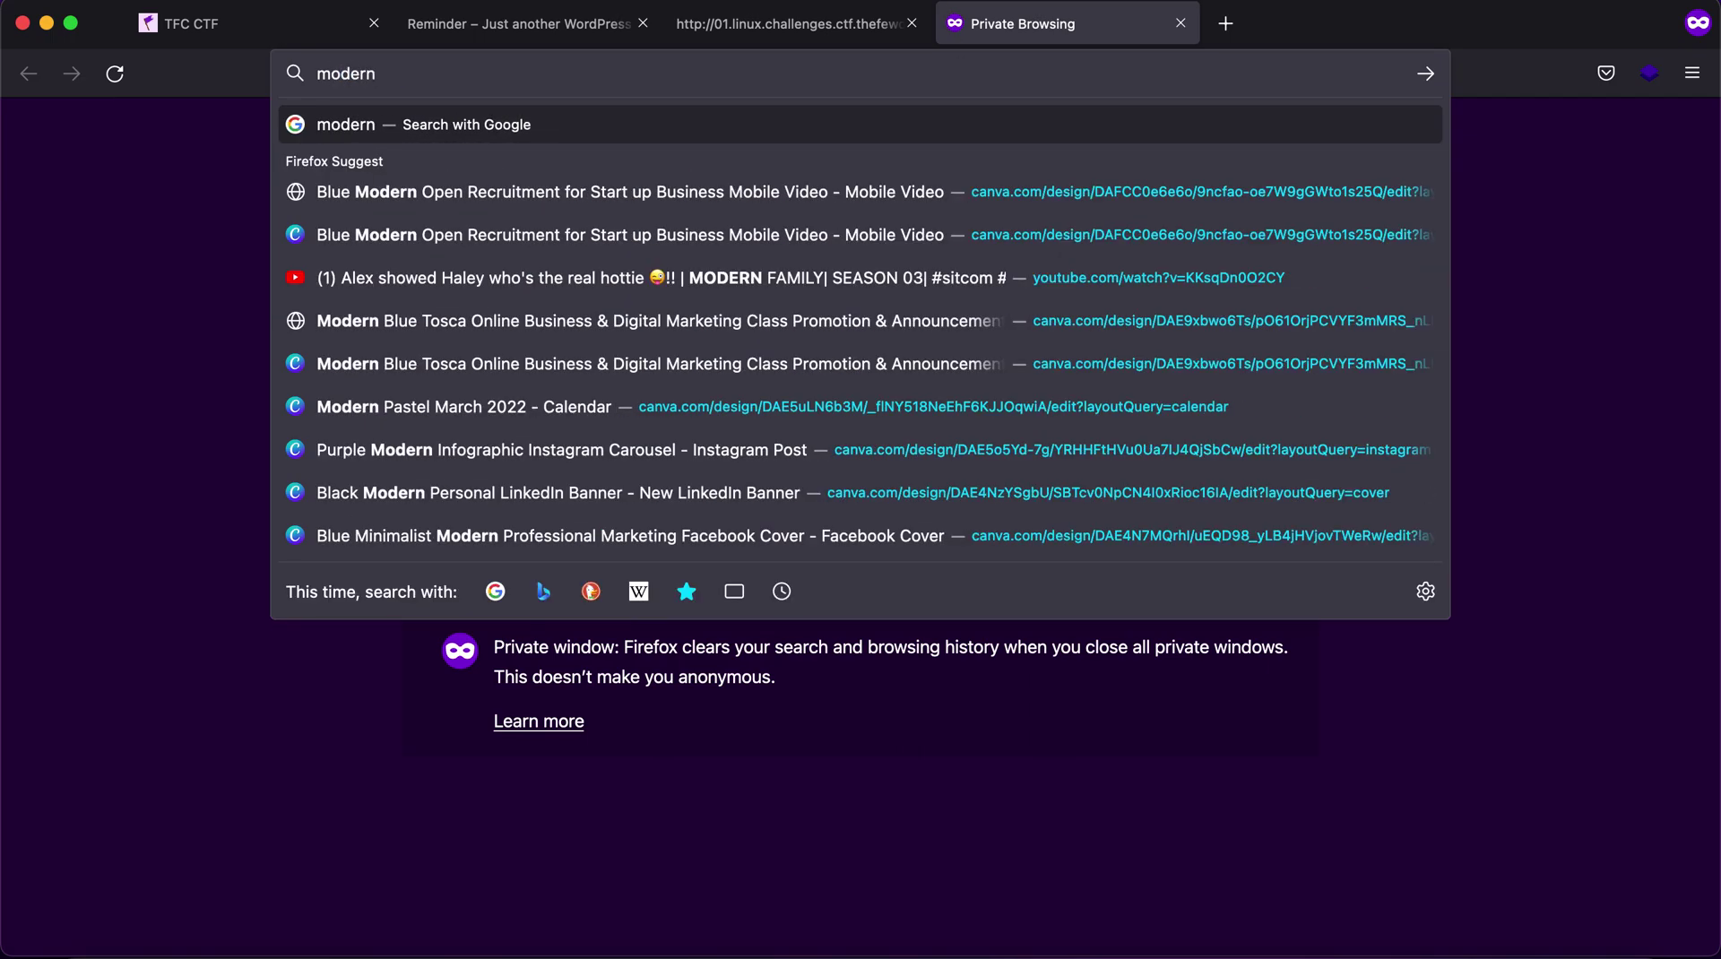
click(856, 27)
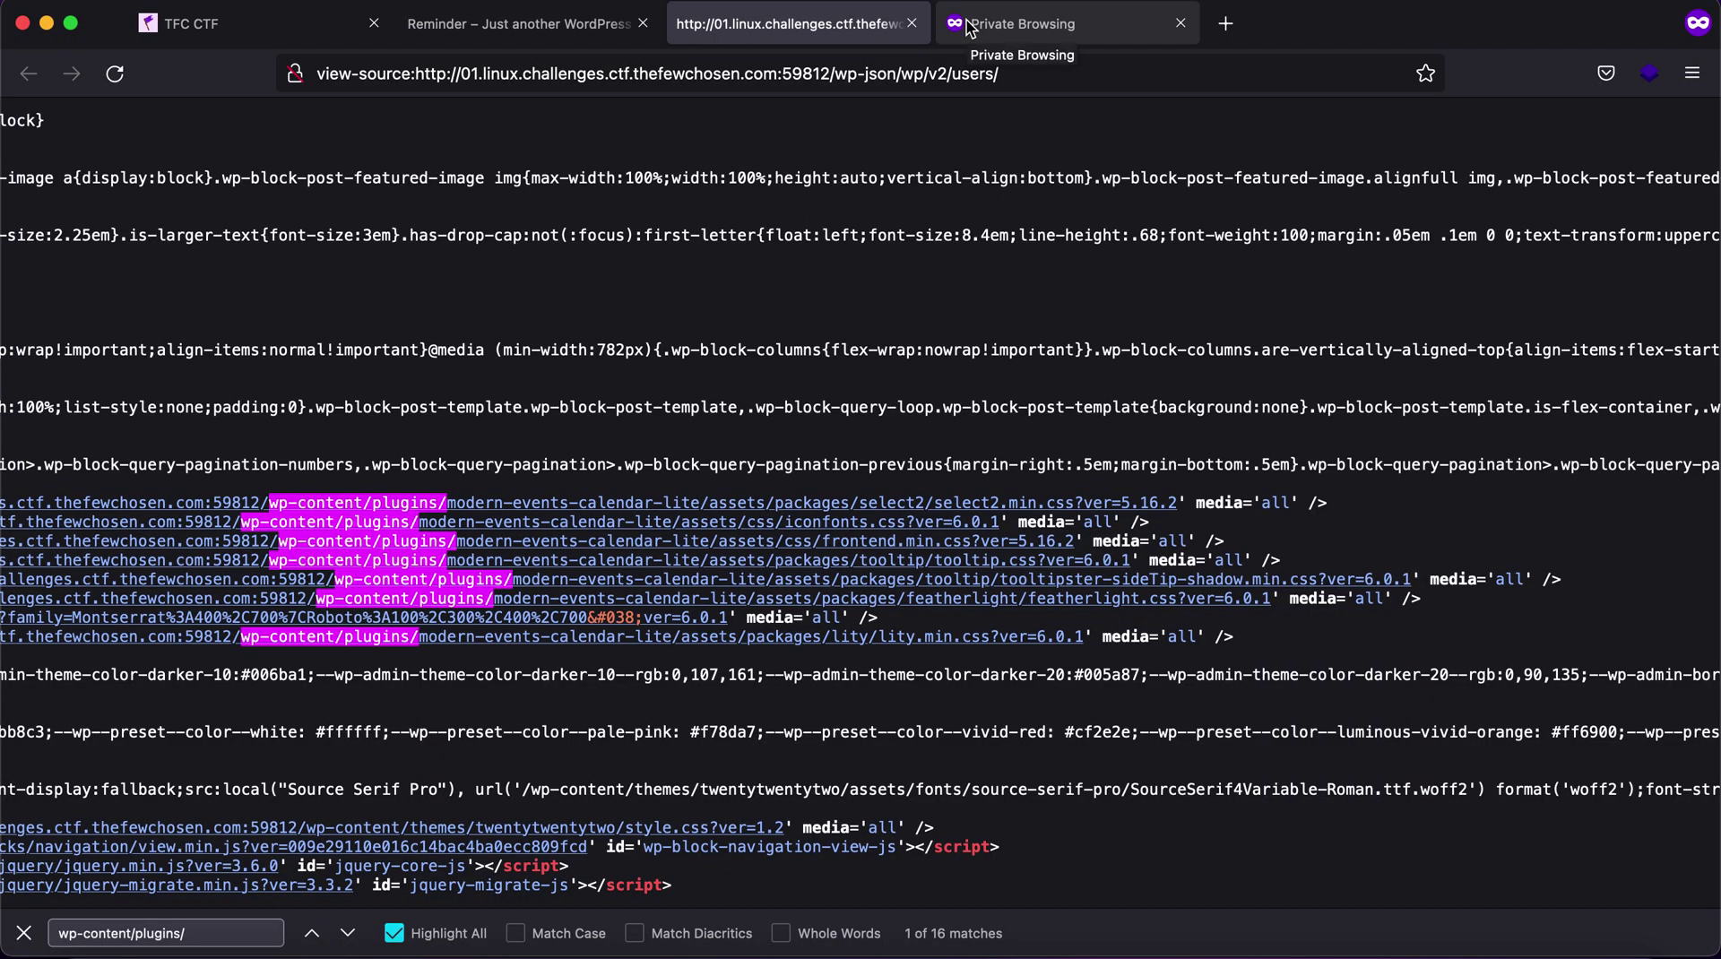
click(968, 26)
text(evebt)
key(BackSpace)
key(BackSpace)
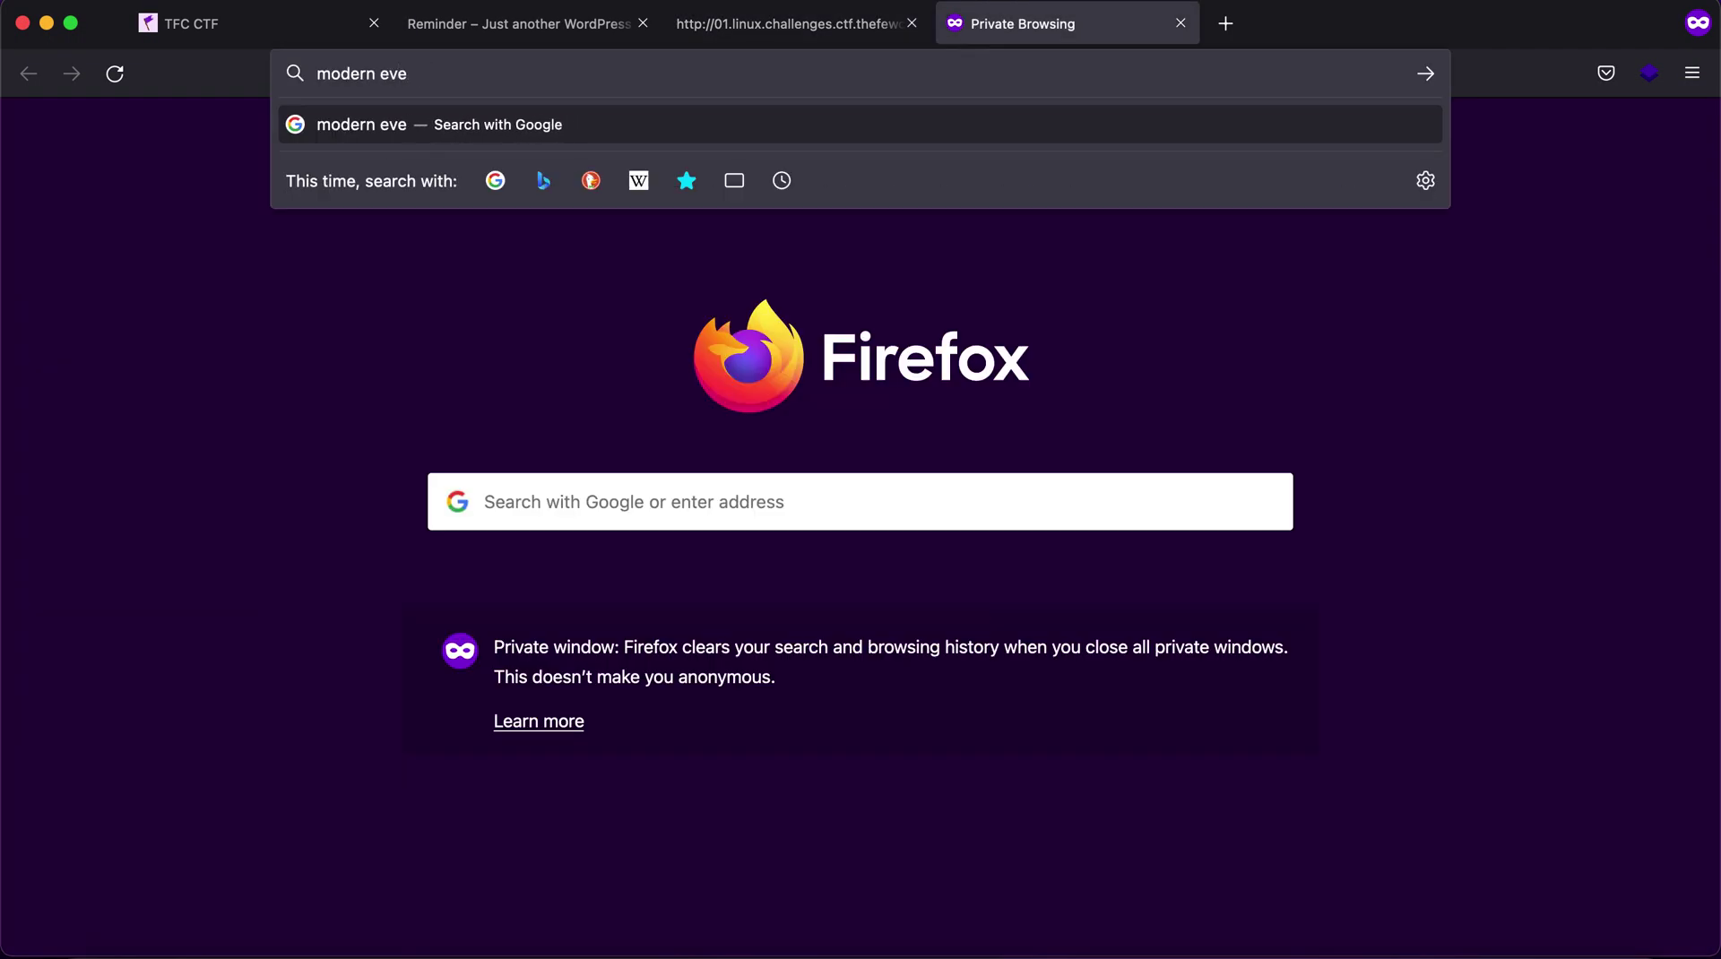
text(nts calender)
key(Return)
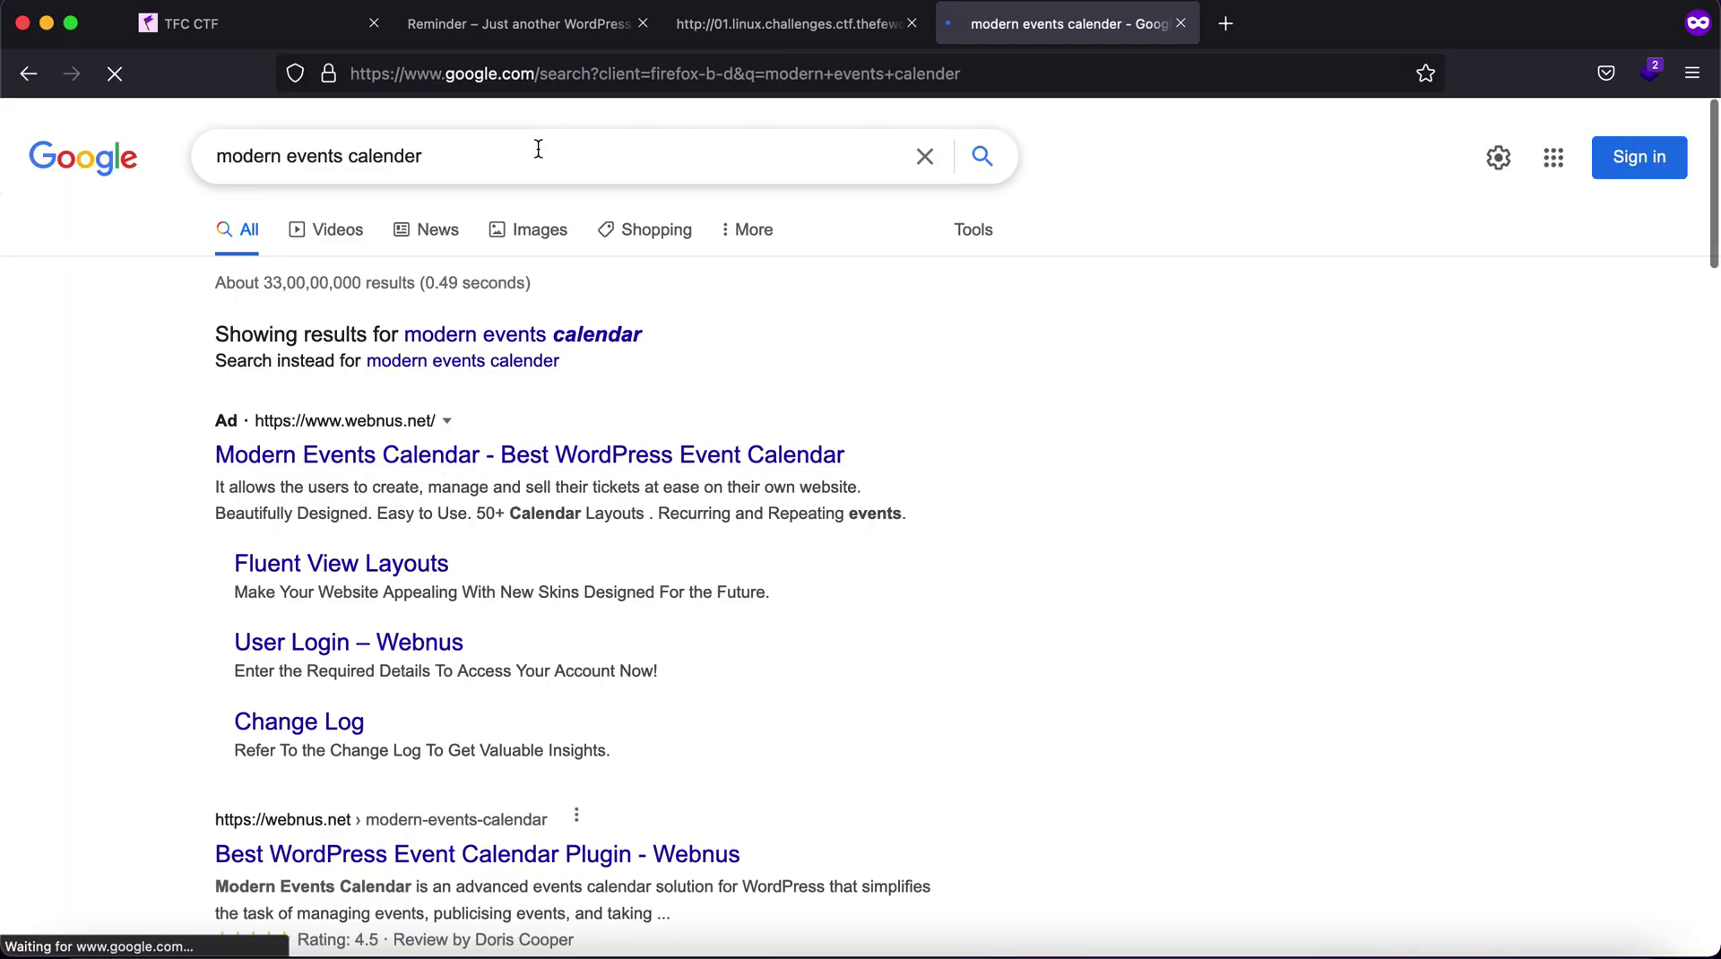
Refine the search with 'lite exploit' and compare the 5.16.2 exploit with the source version.
click(538, 149)
text(lite exploit)
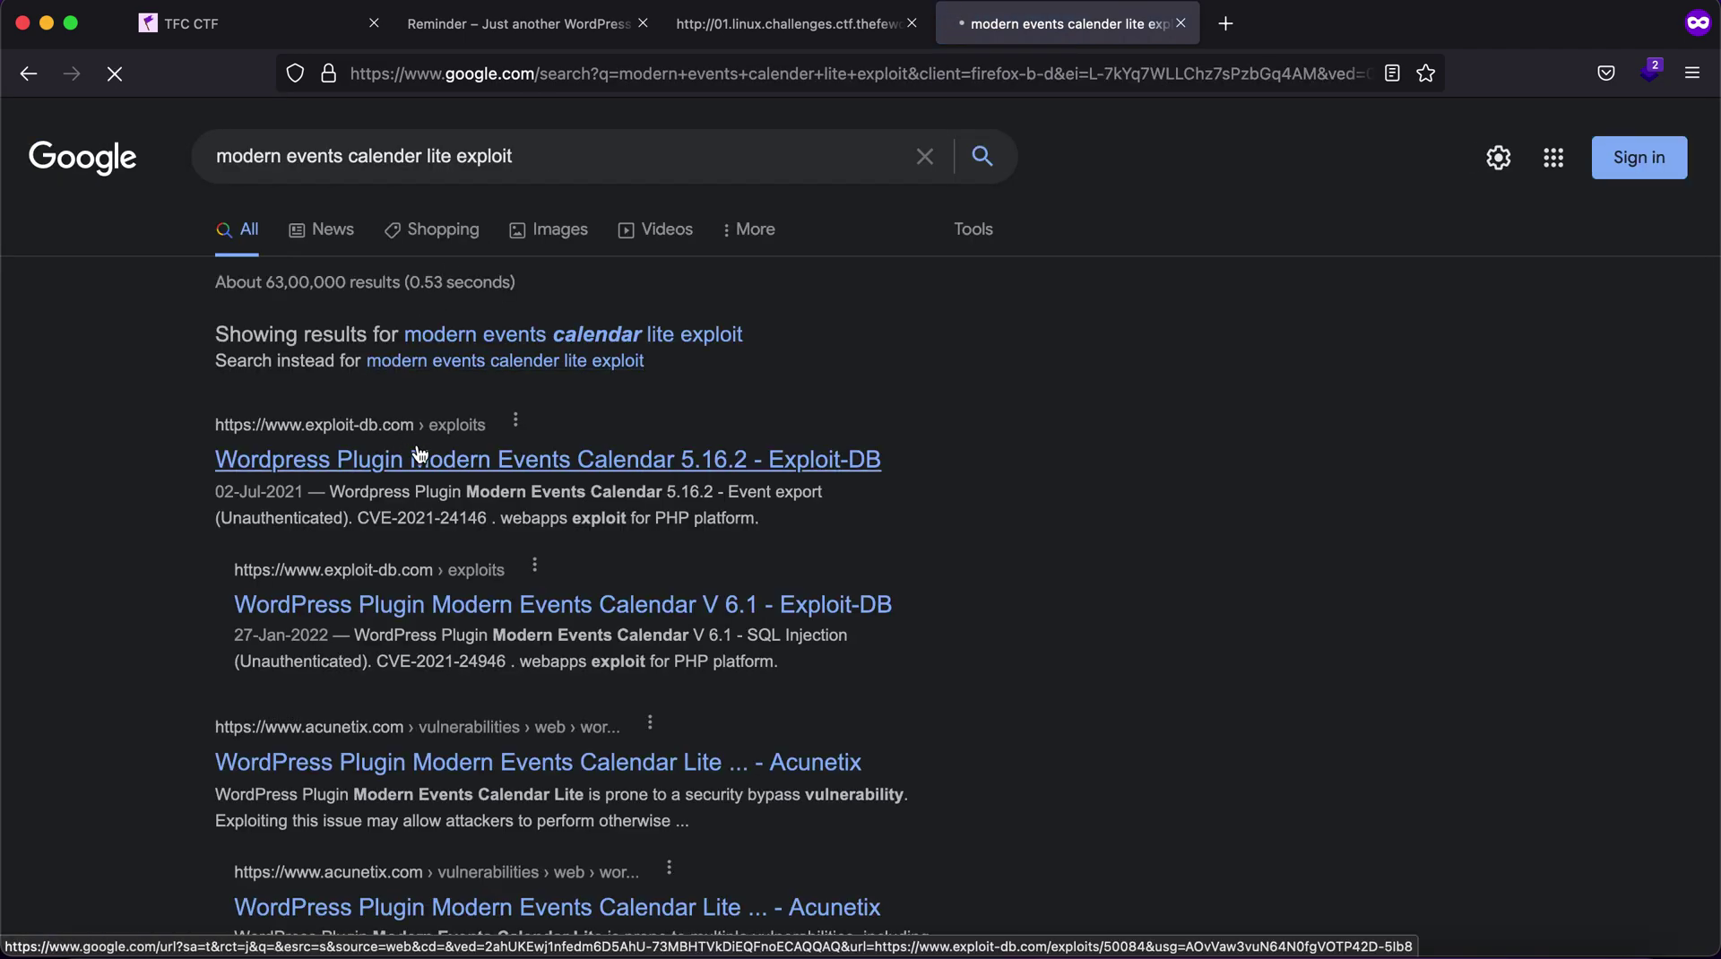
click(637, 468)
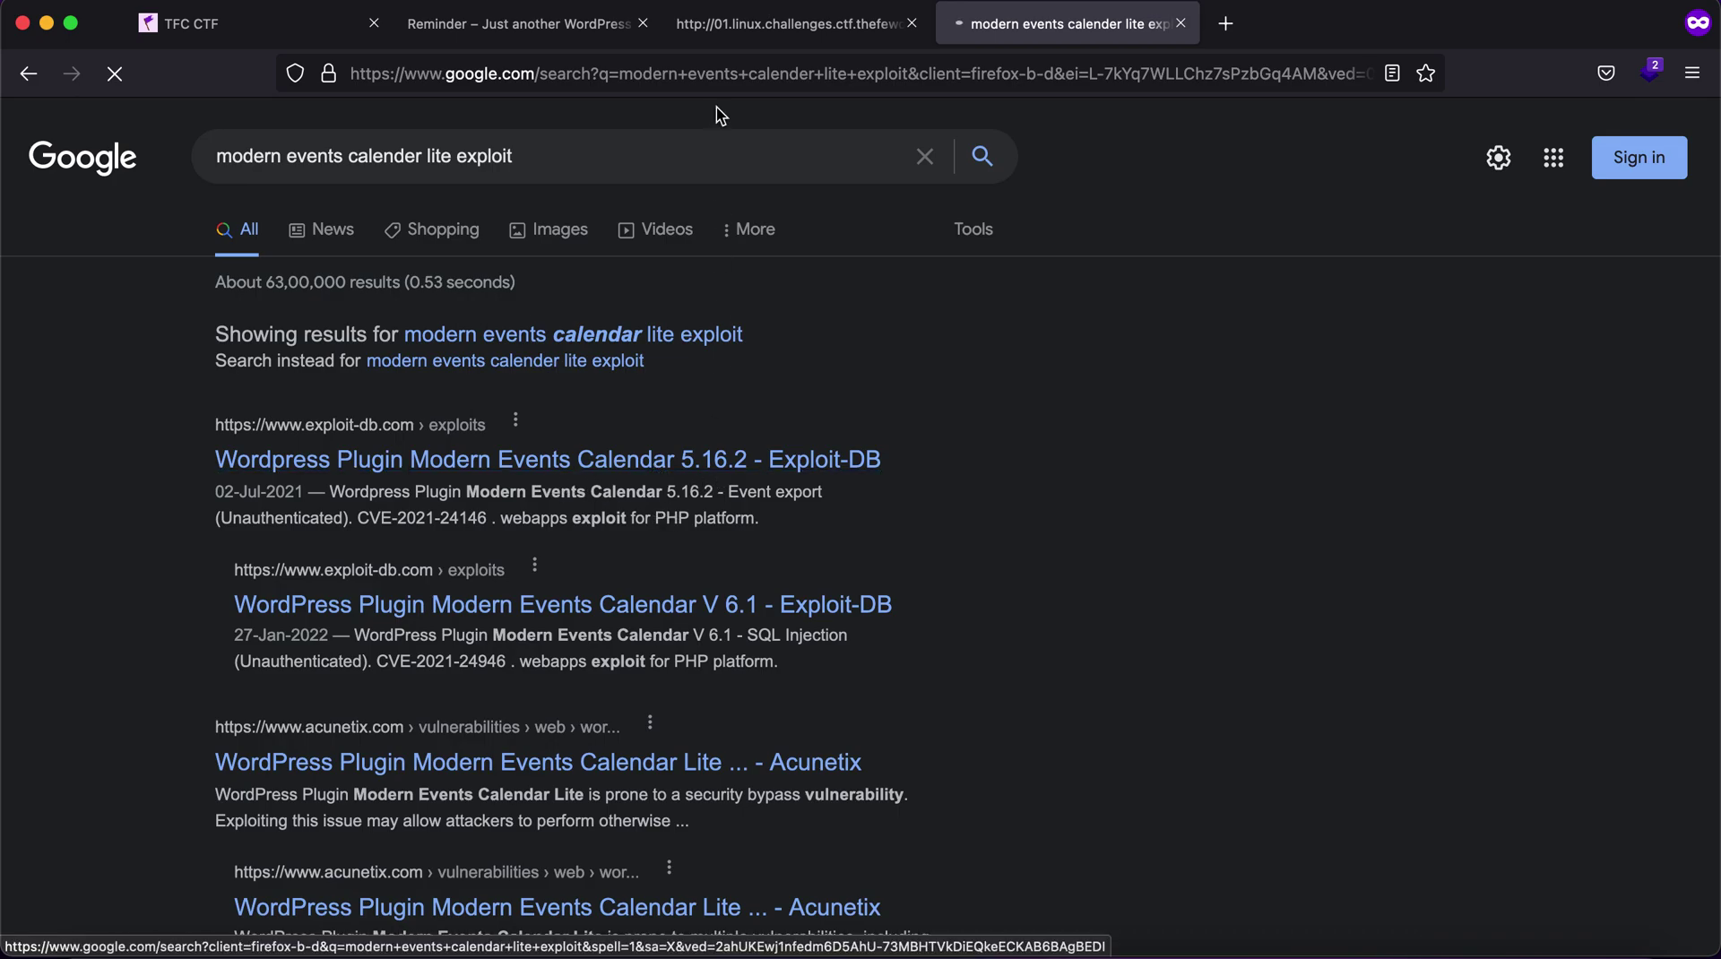
click(767, 39)
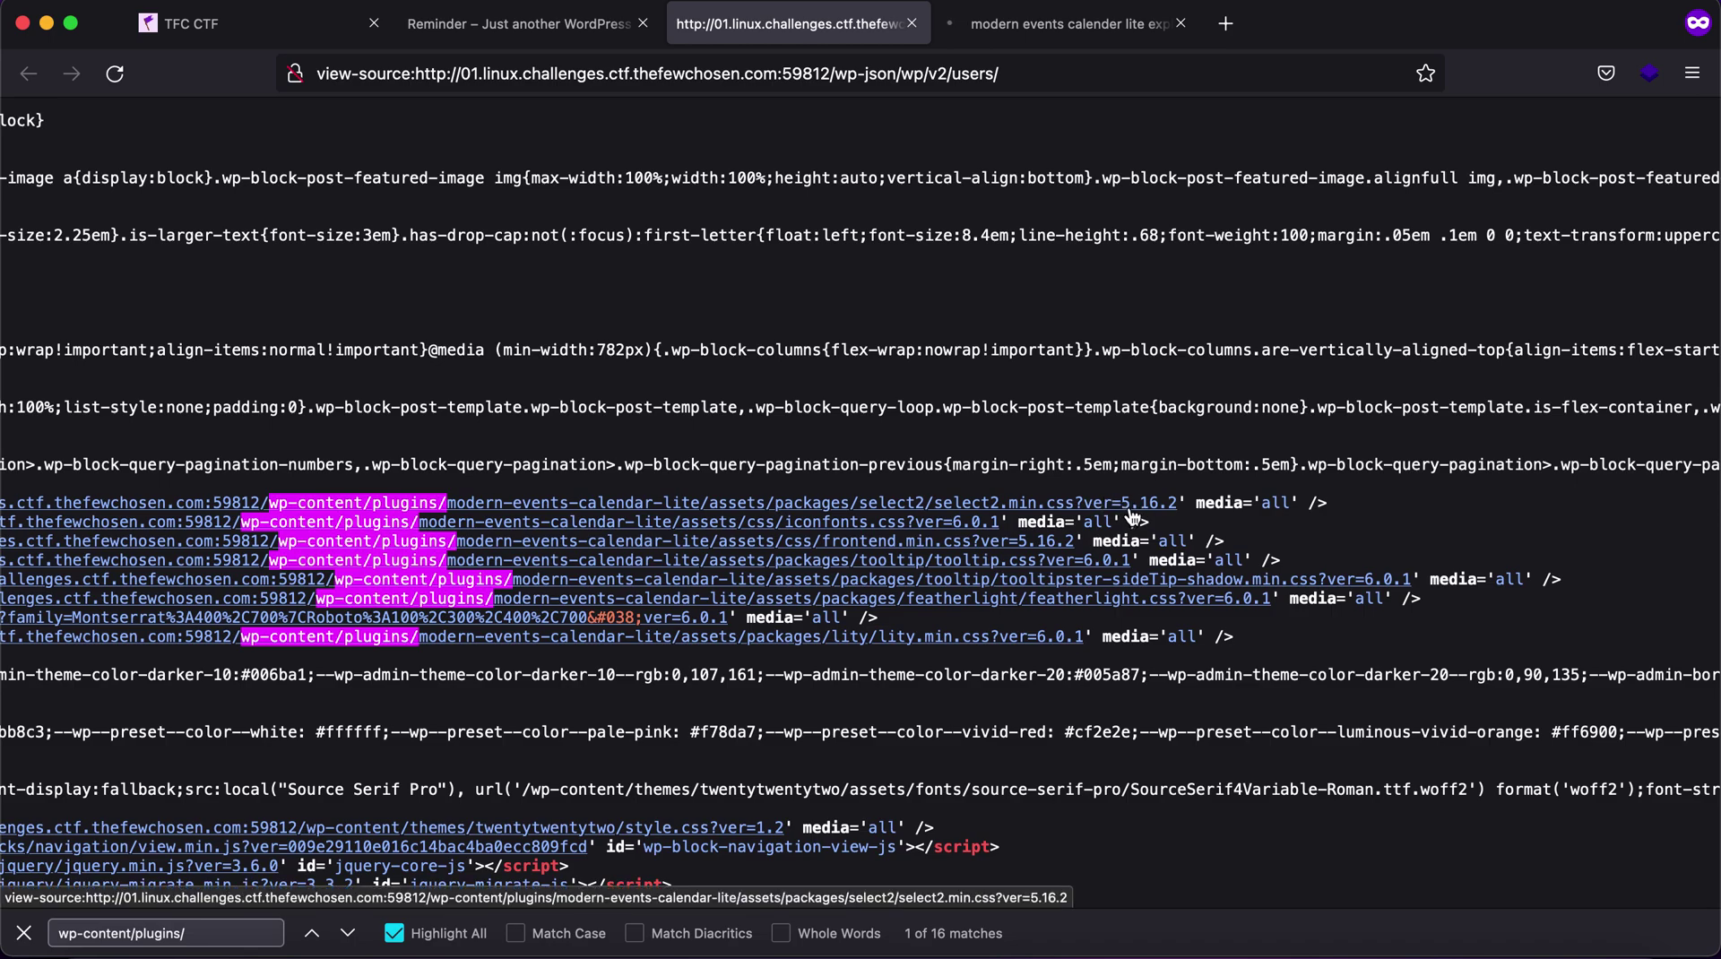
click(1067, 23)
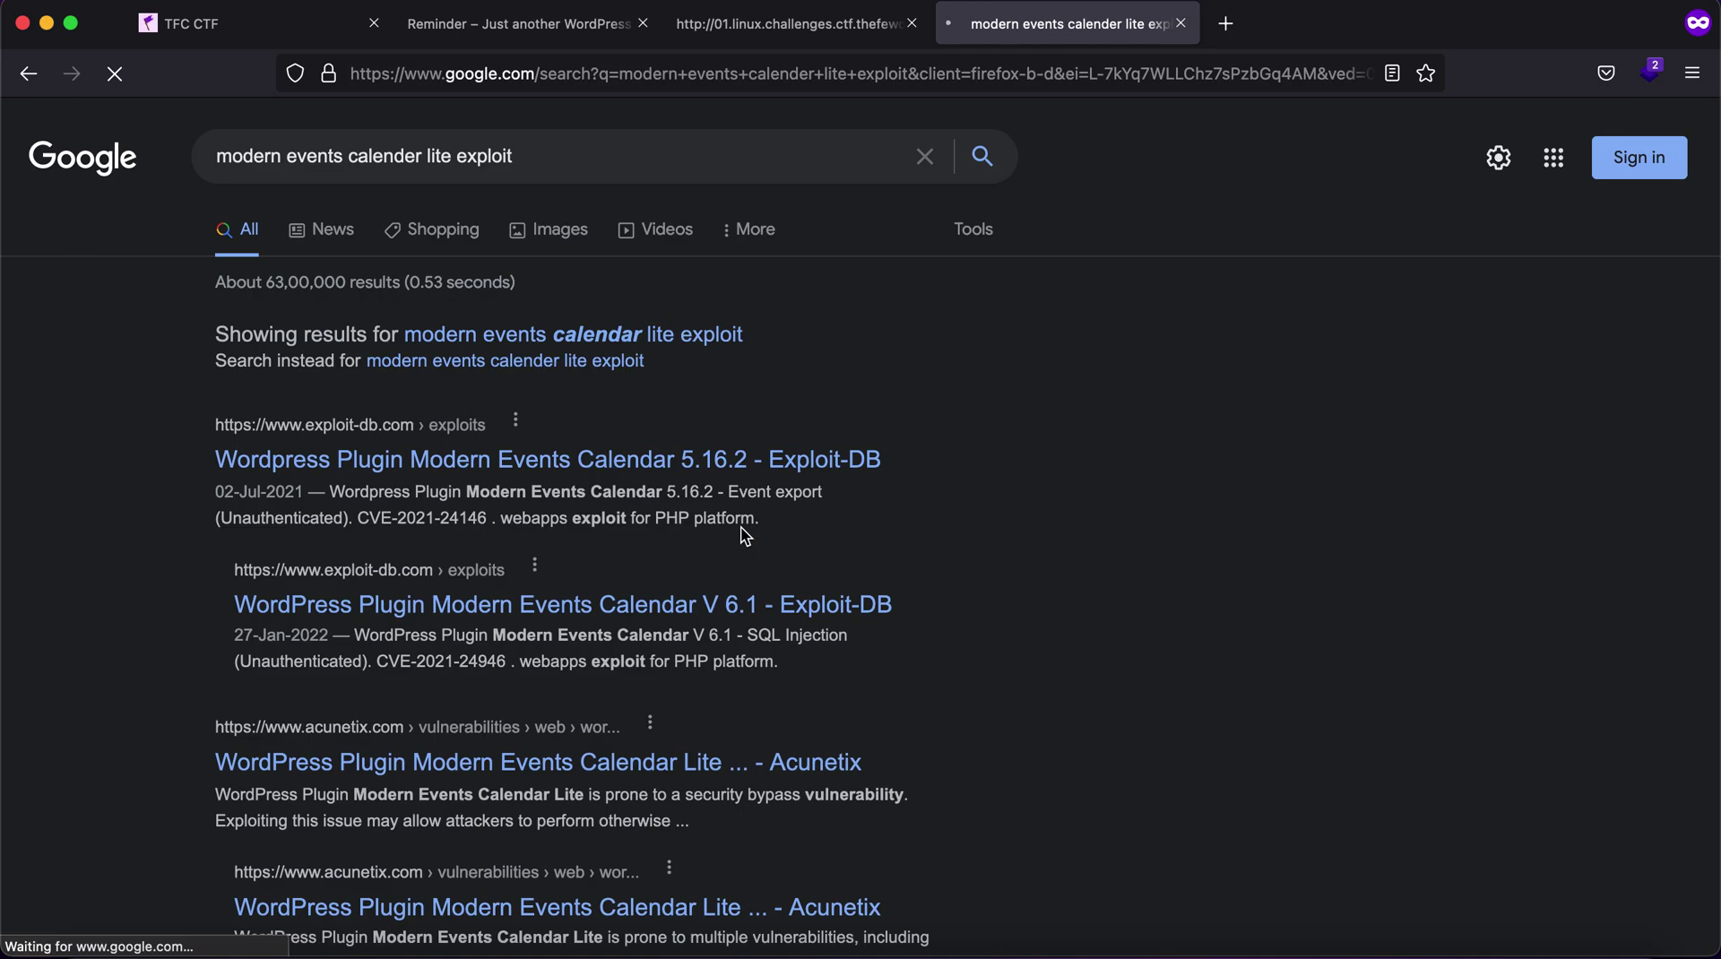
Scroll Exploit-DB entry 50084 to its code and select the /wp-admin/admin.php?page=MEC-ix export path.
scroll(741, 536, down, 1)
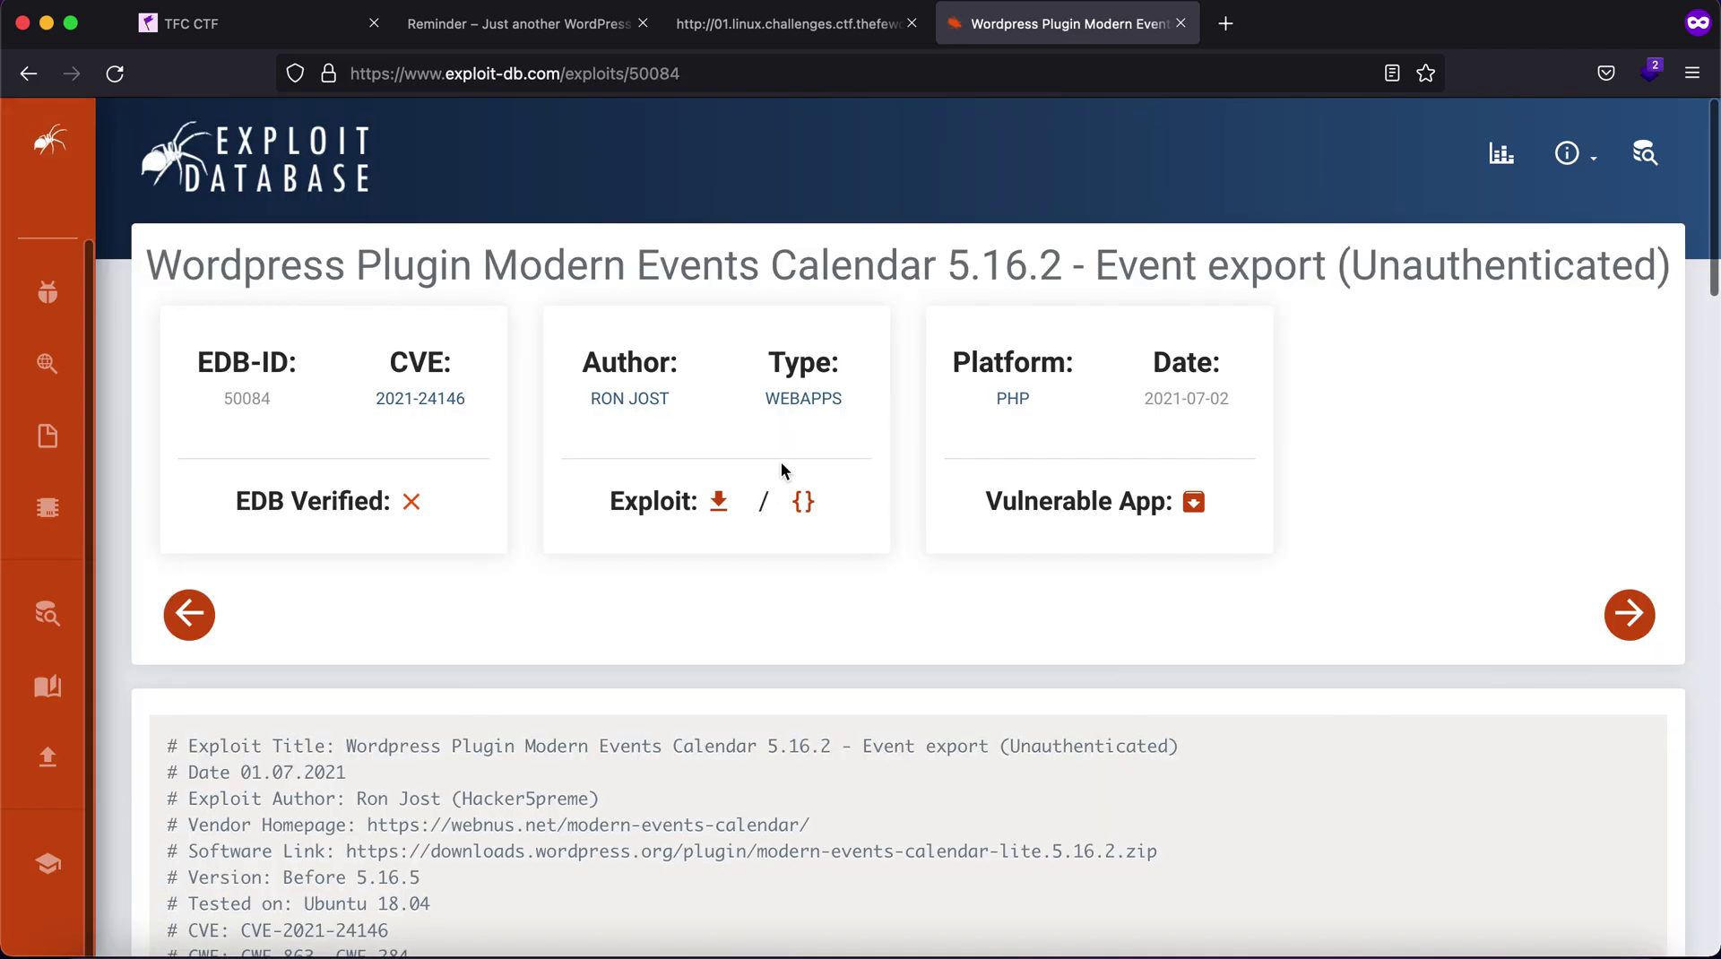
scroll(845, 500, down, 2)
scroll(845, 500, down, 5)
scroll(845, 500, down, 2)
scroll(845, 499, down, 7)
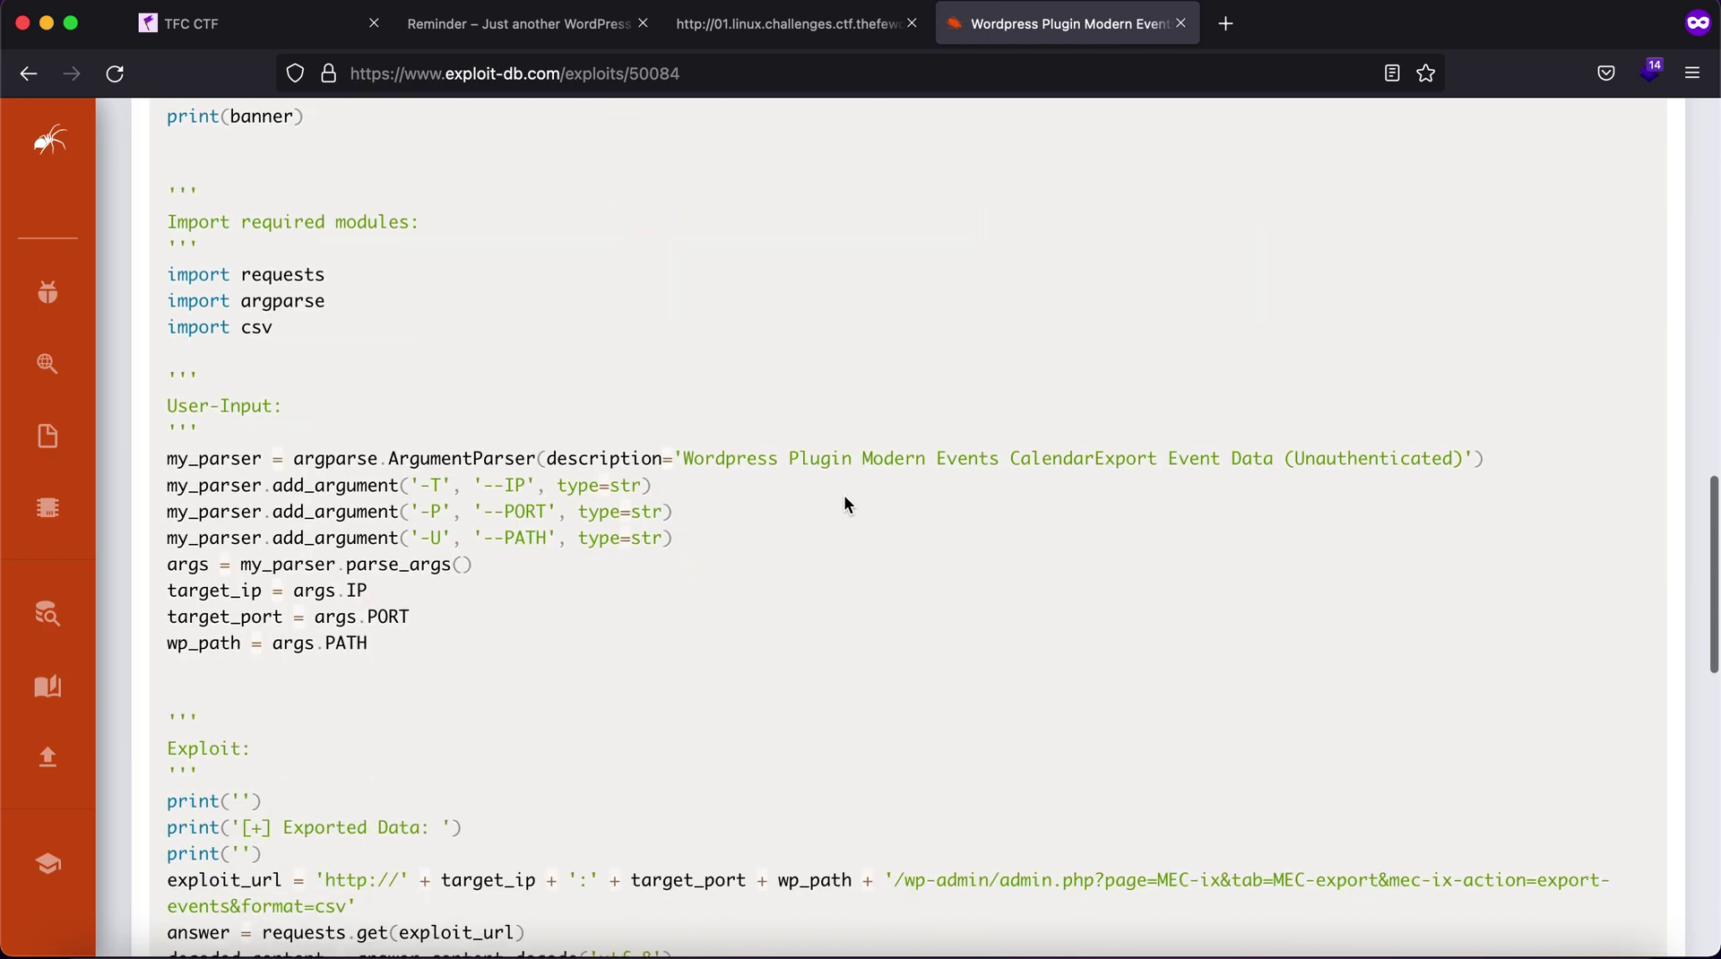
scroll(845, 499, down, 7)
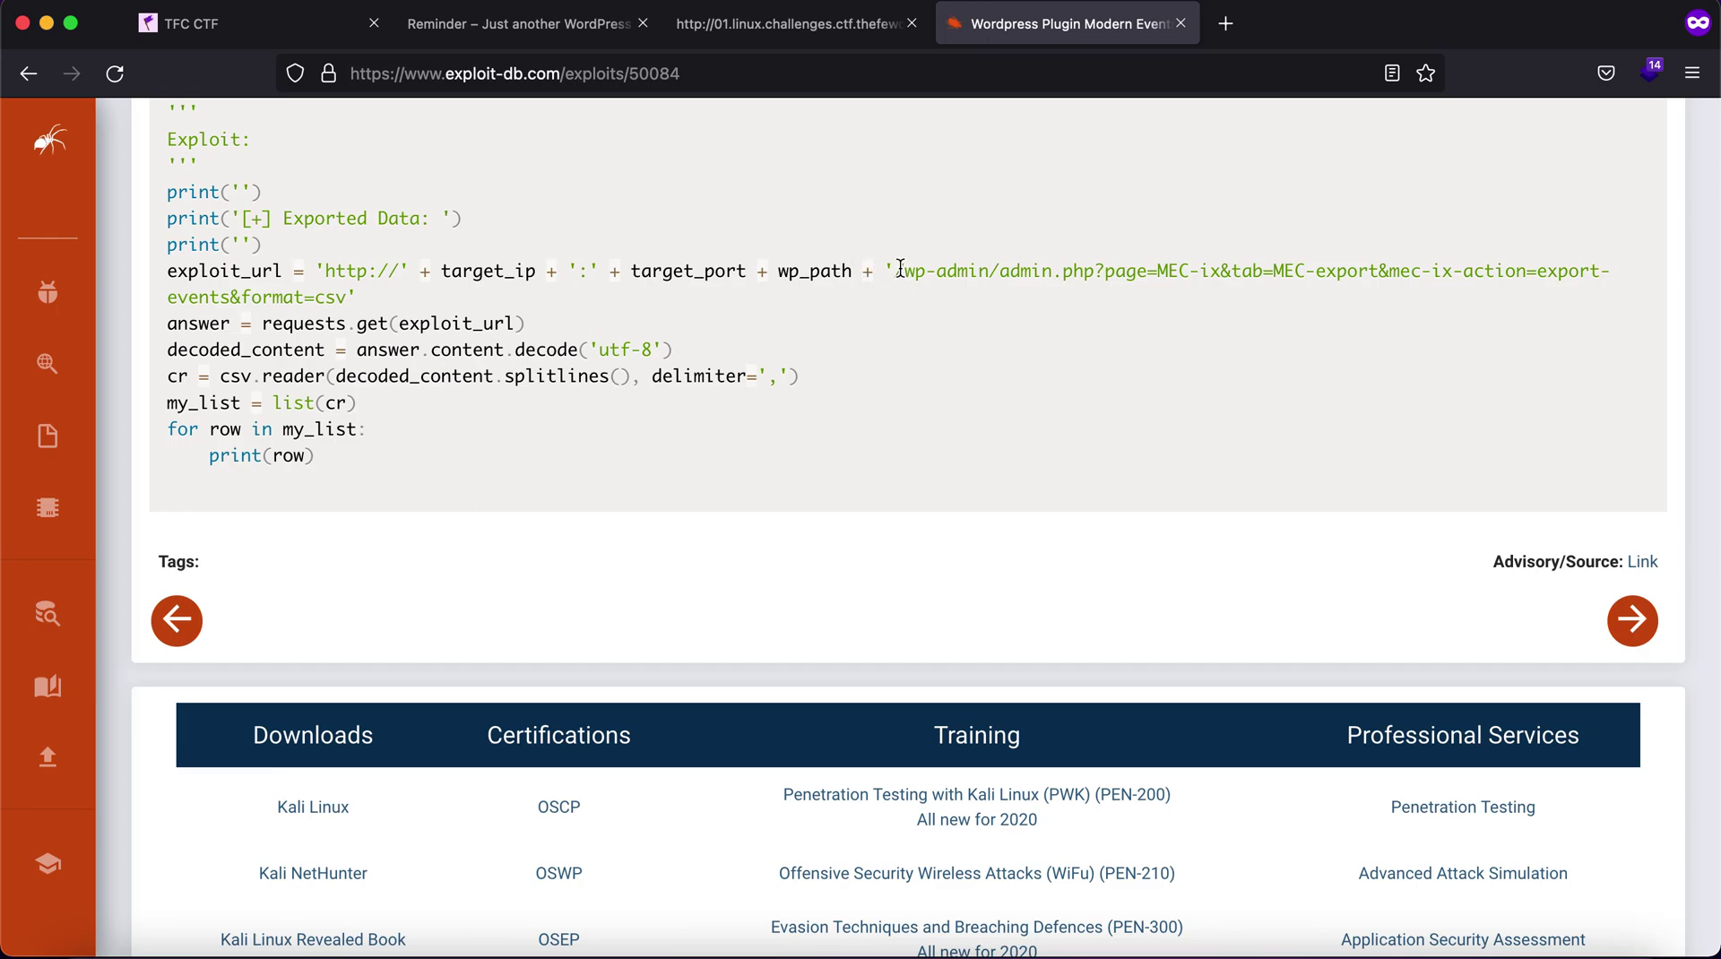
mouse_move(895, 269)
mouse_down()
mouse_move(439, 269)
mouse_move(357, 296)
mouse_up()
key(ctrl+c)
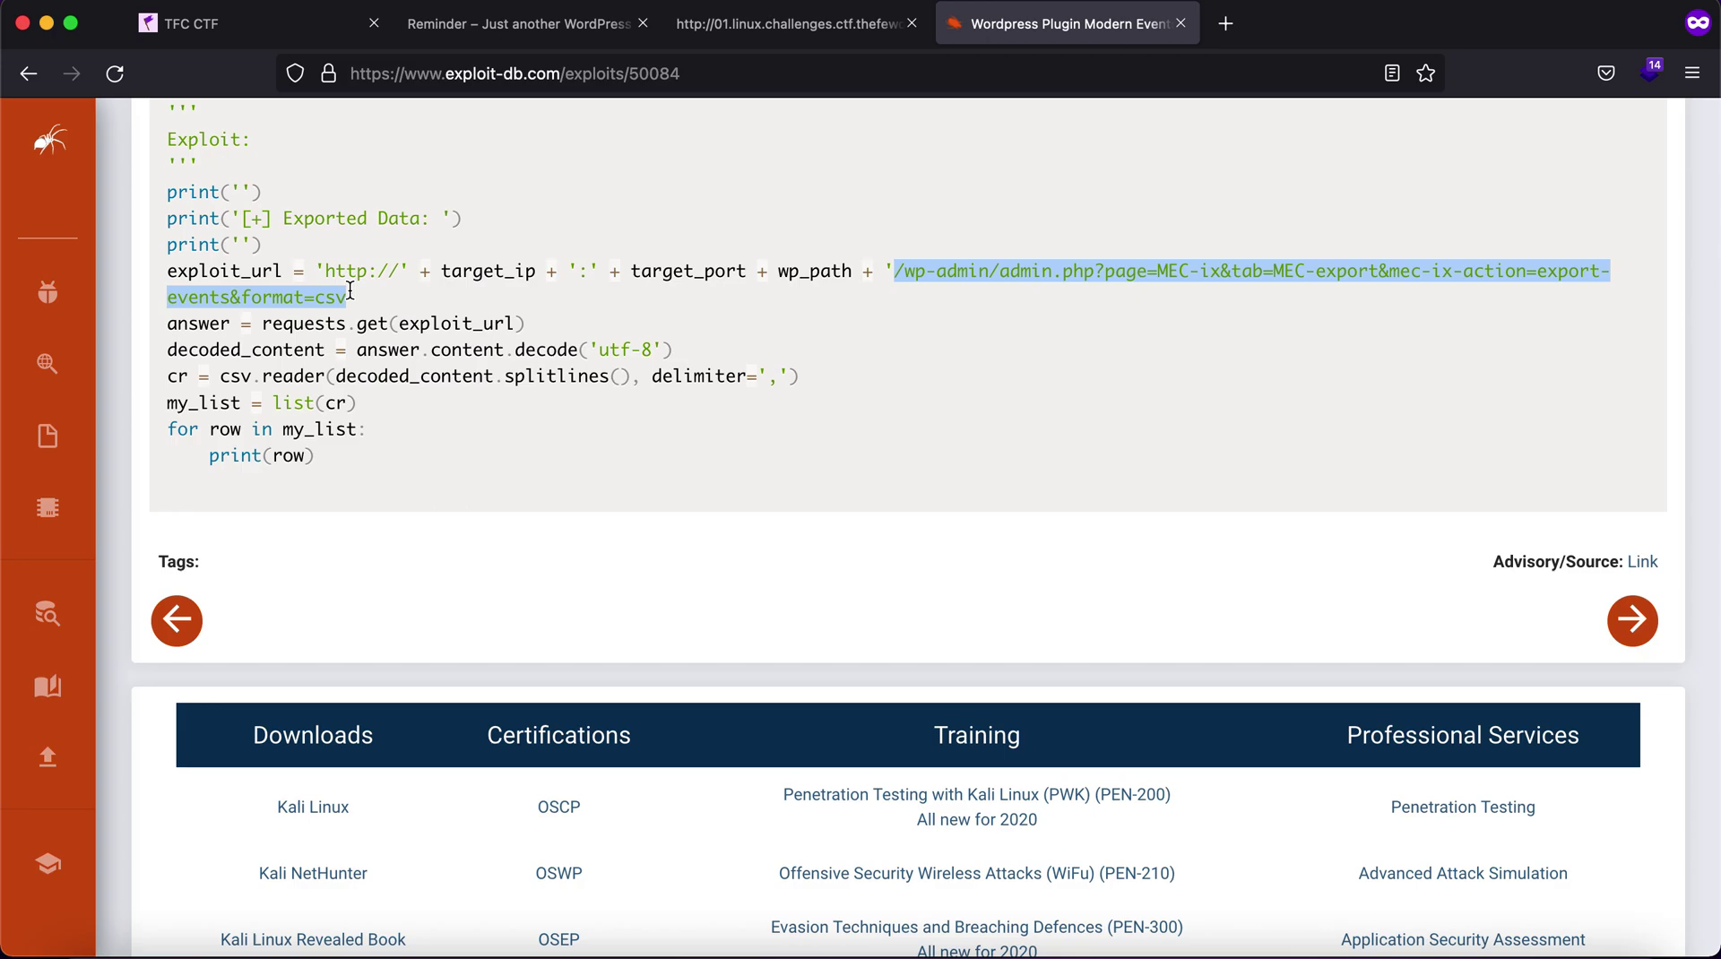
Paste the export path after the Reminder site address, load it, and open the downloaded mec-events CSV.
click(519, 27)
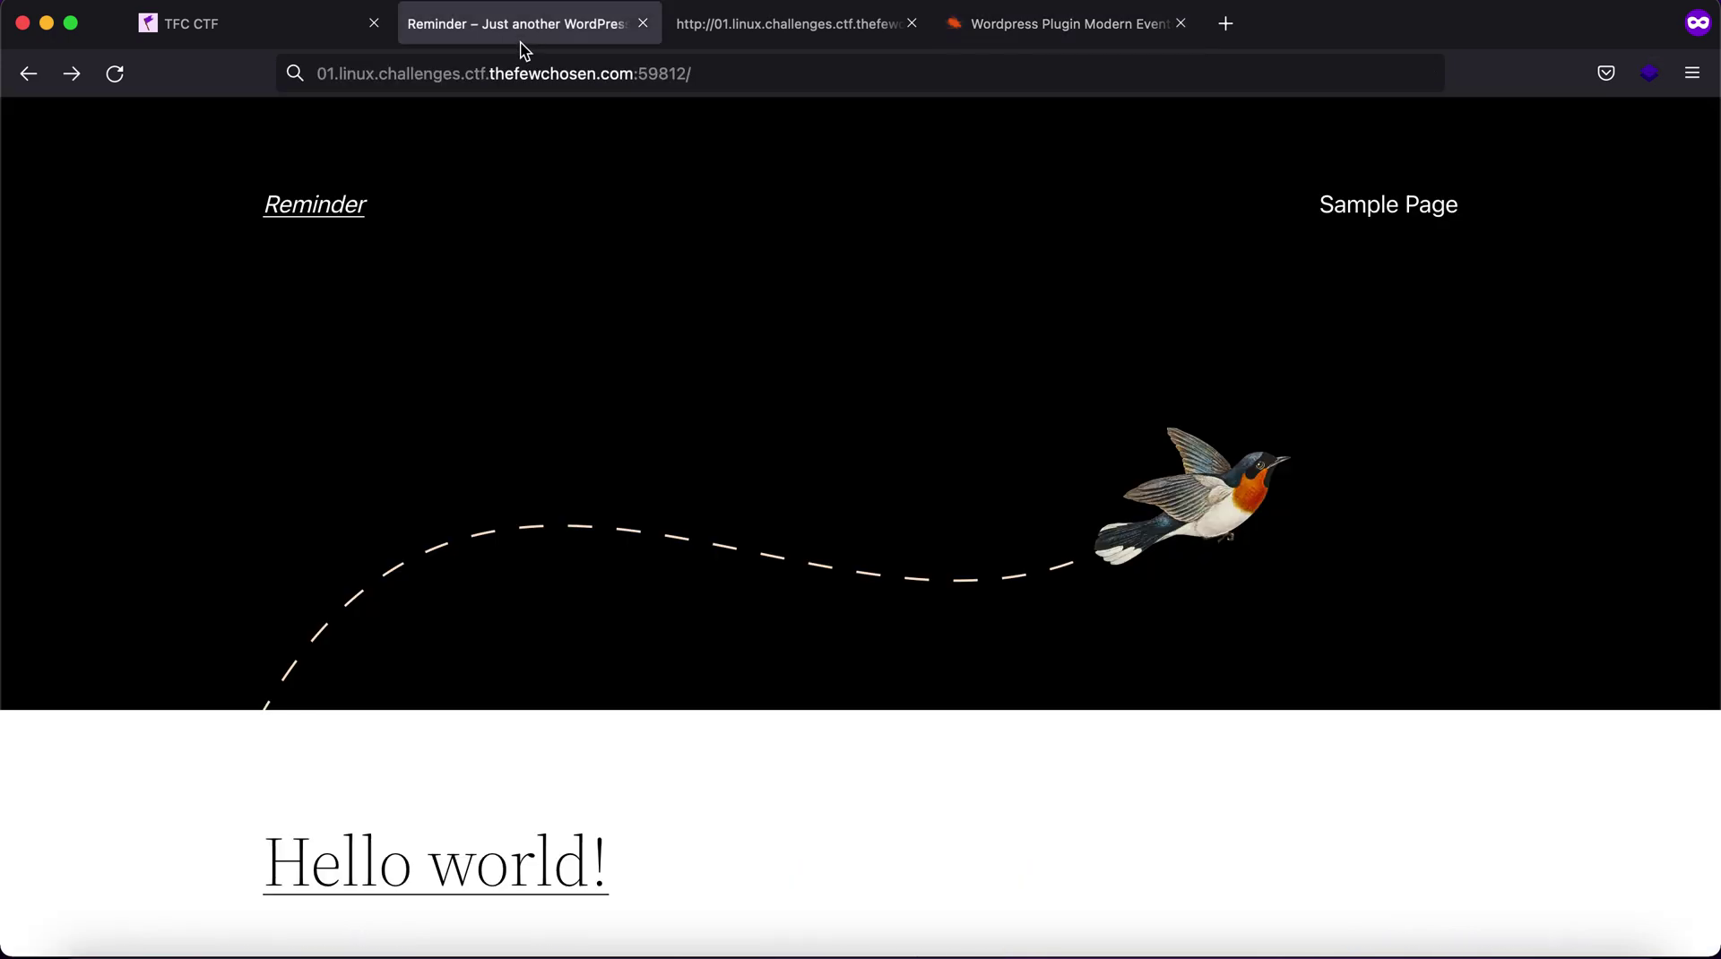
click(695, 73)
key(ctrl+v)
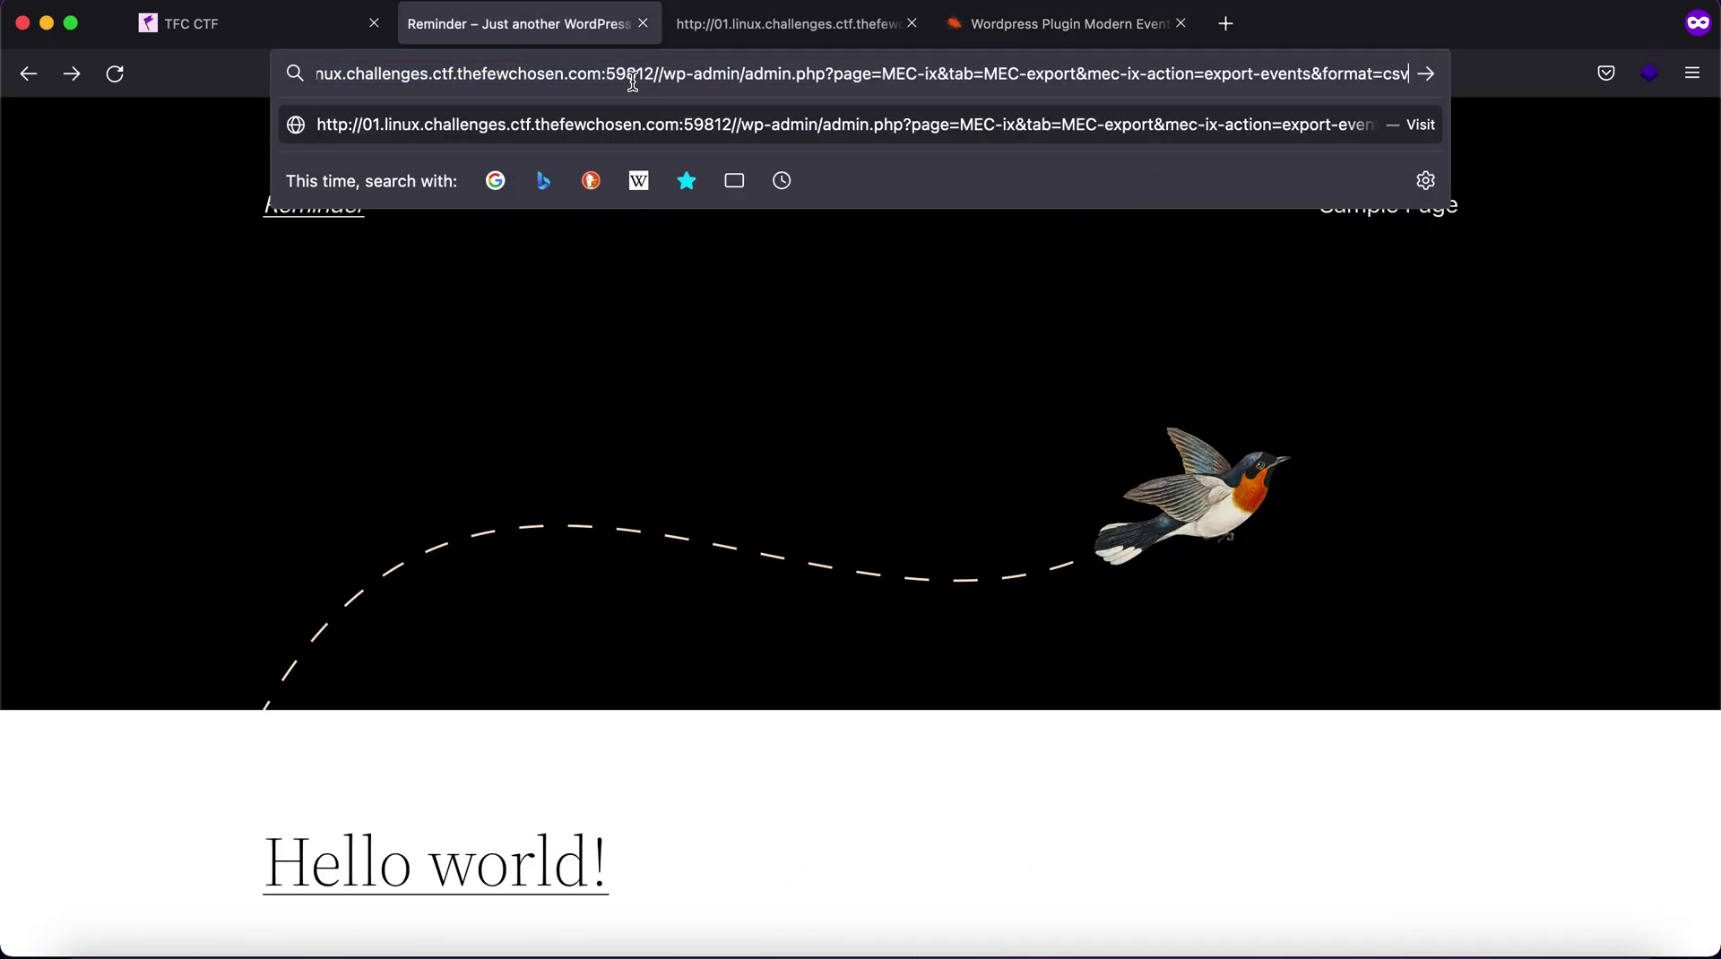
key(Return)
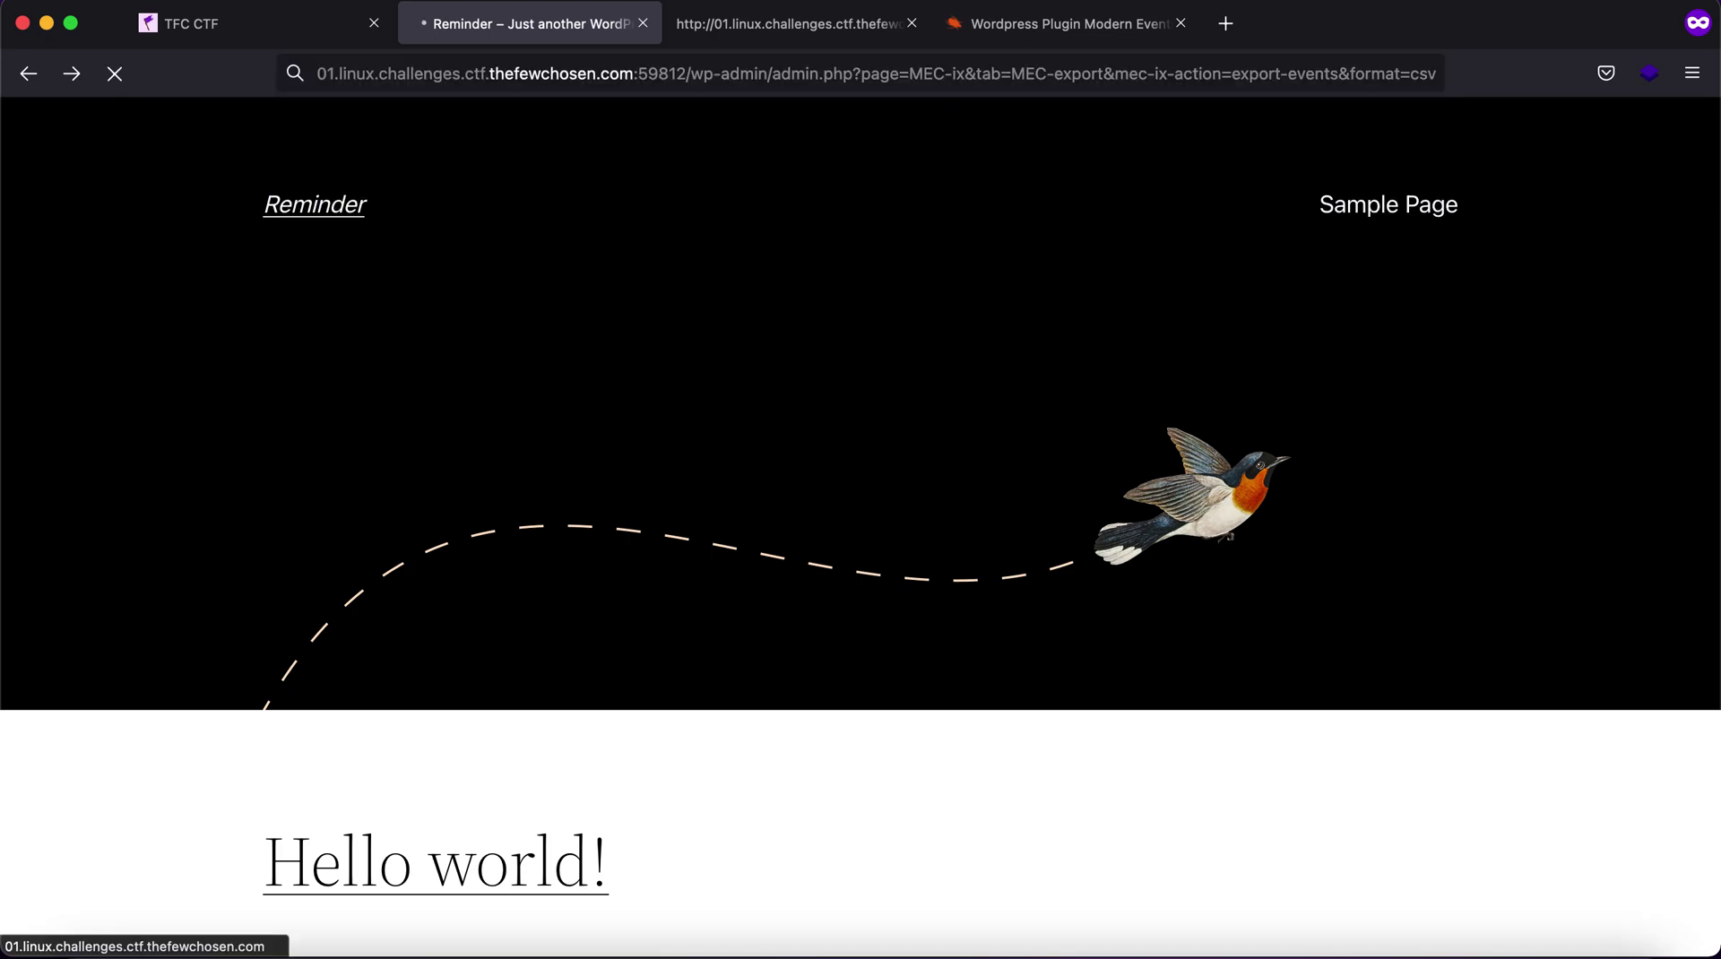
click(1192, 140)
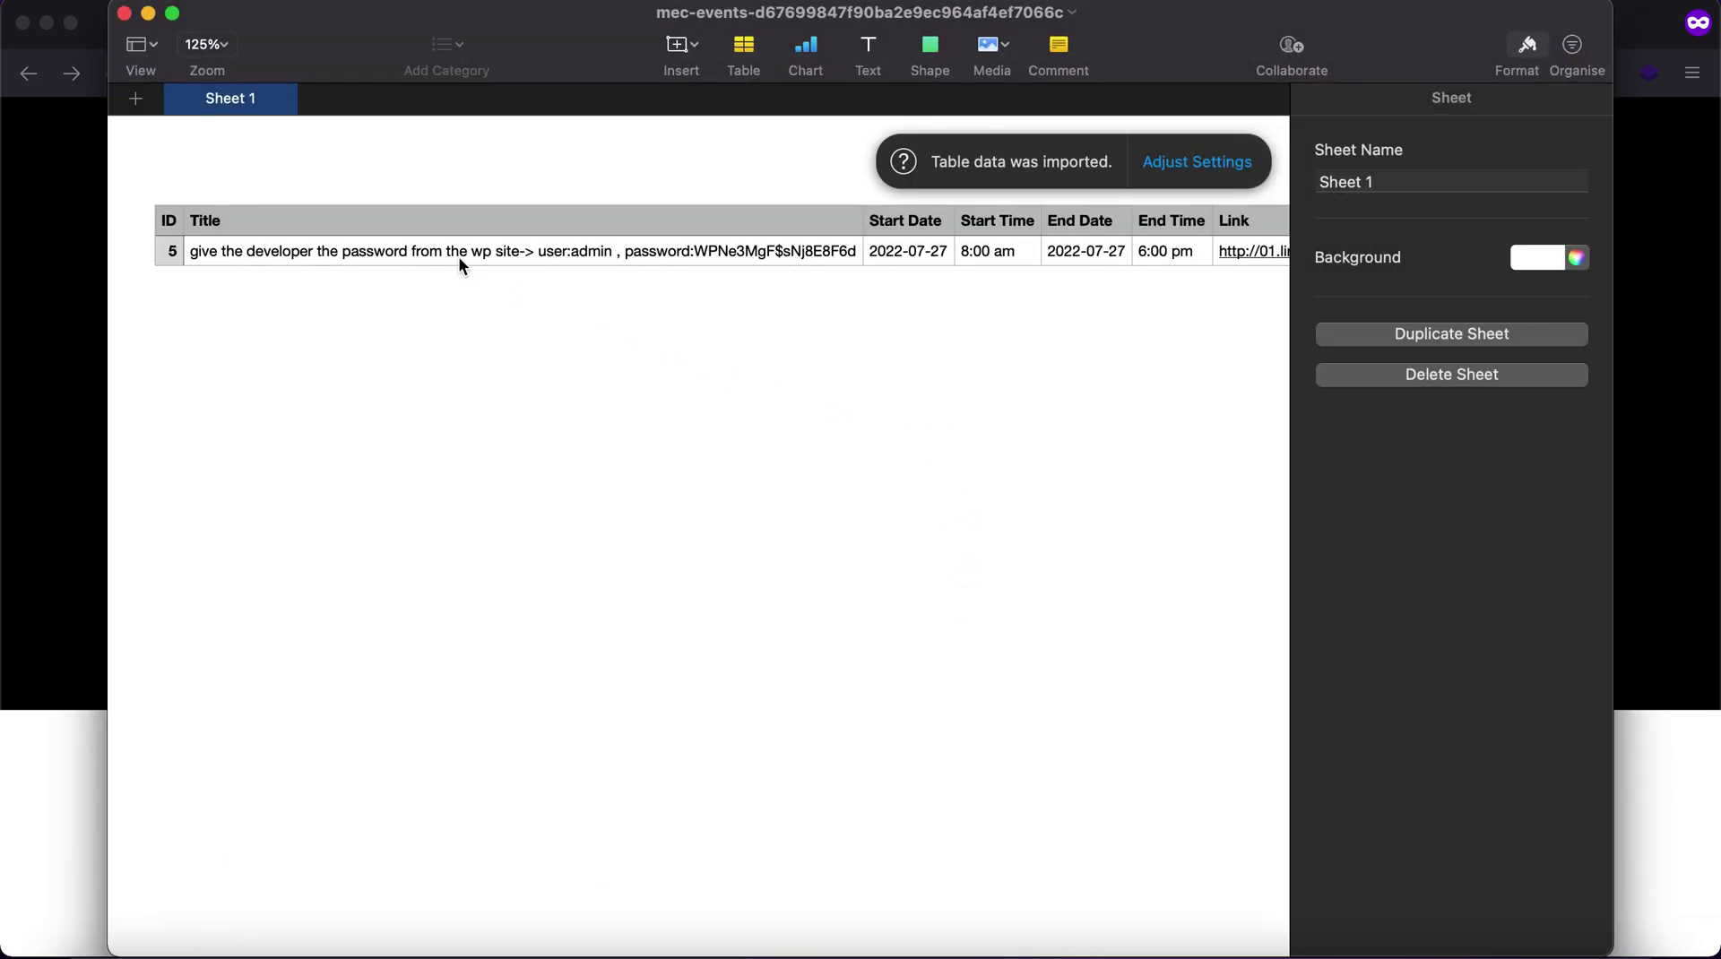
Scroll the spreadsheet right to the Link column and open the event's mec-events URL.
scroll(506, 260, right, 2)
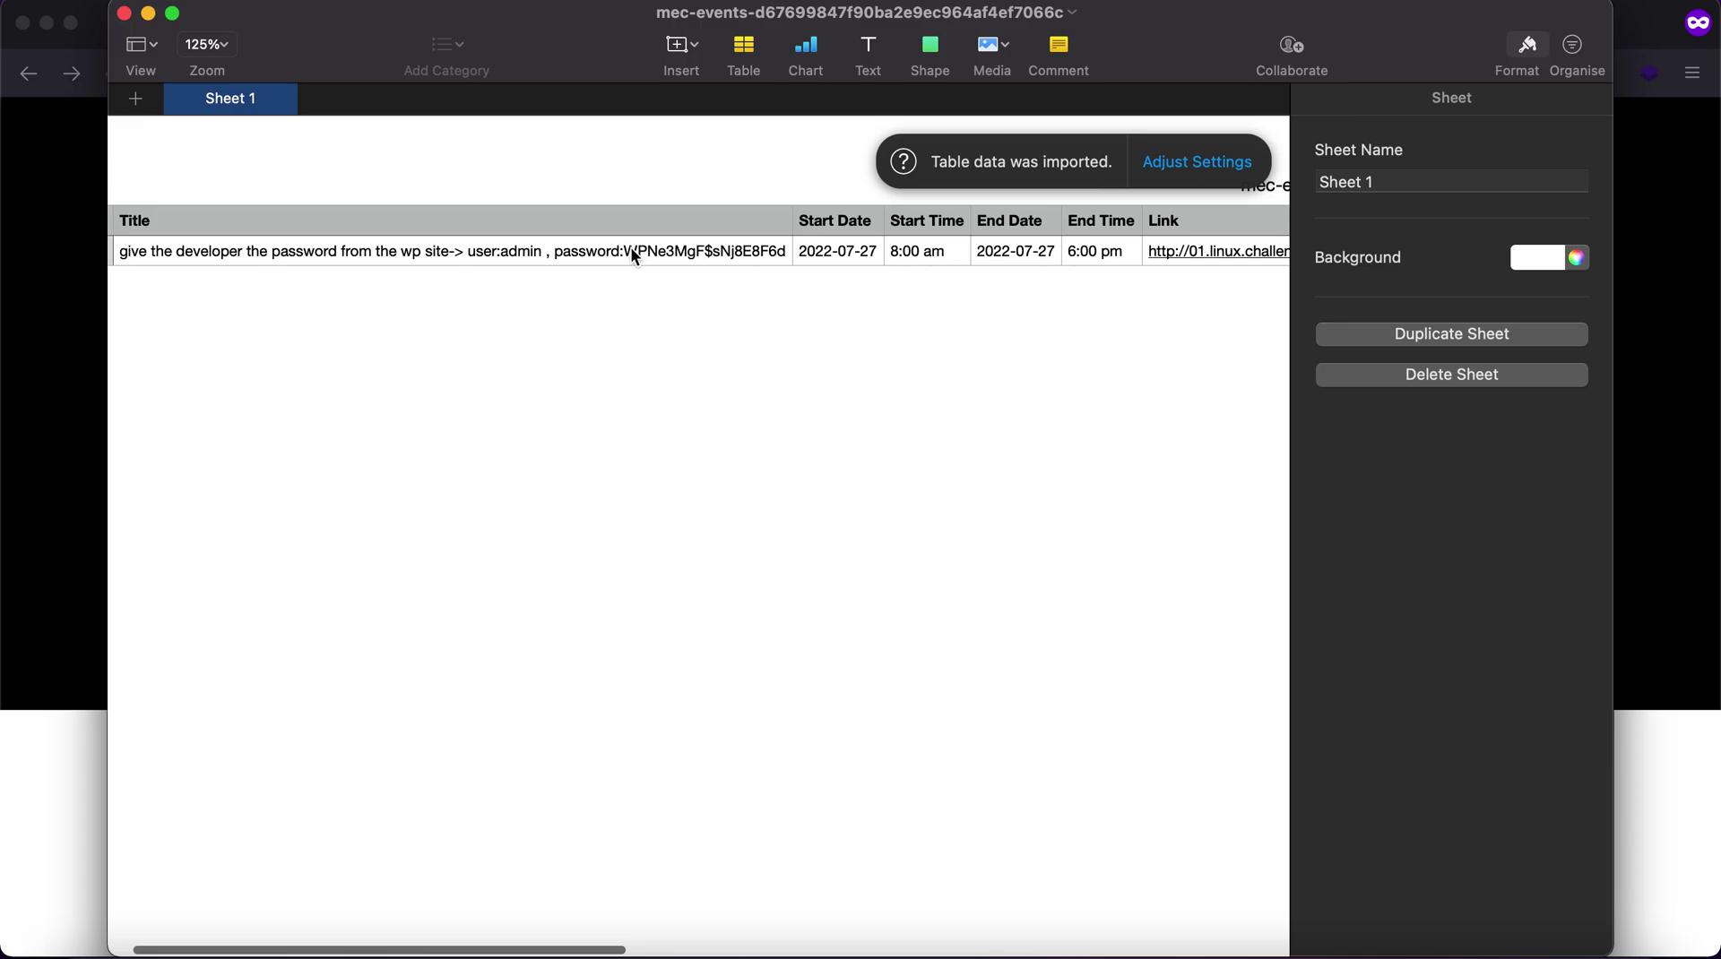
scroll(631, 251, right, 10)
scroll(771, 251, right, 3)
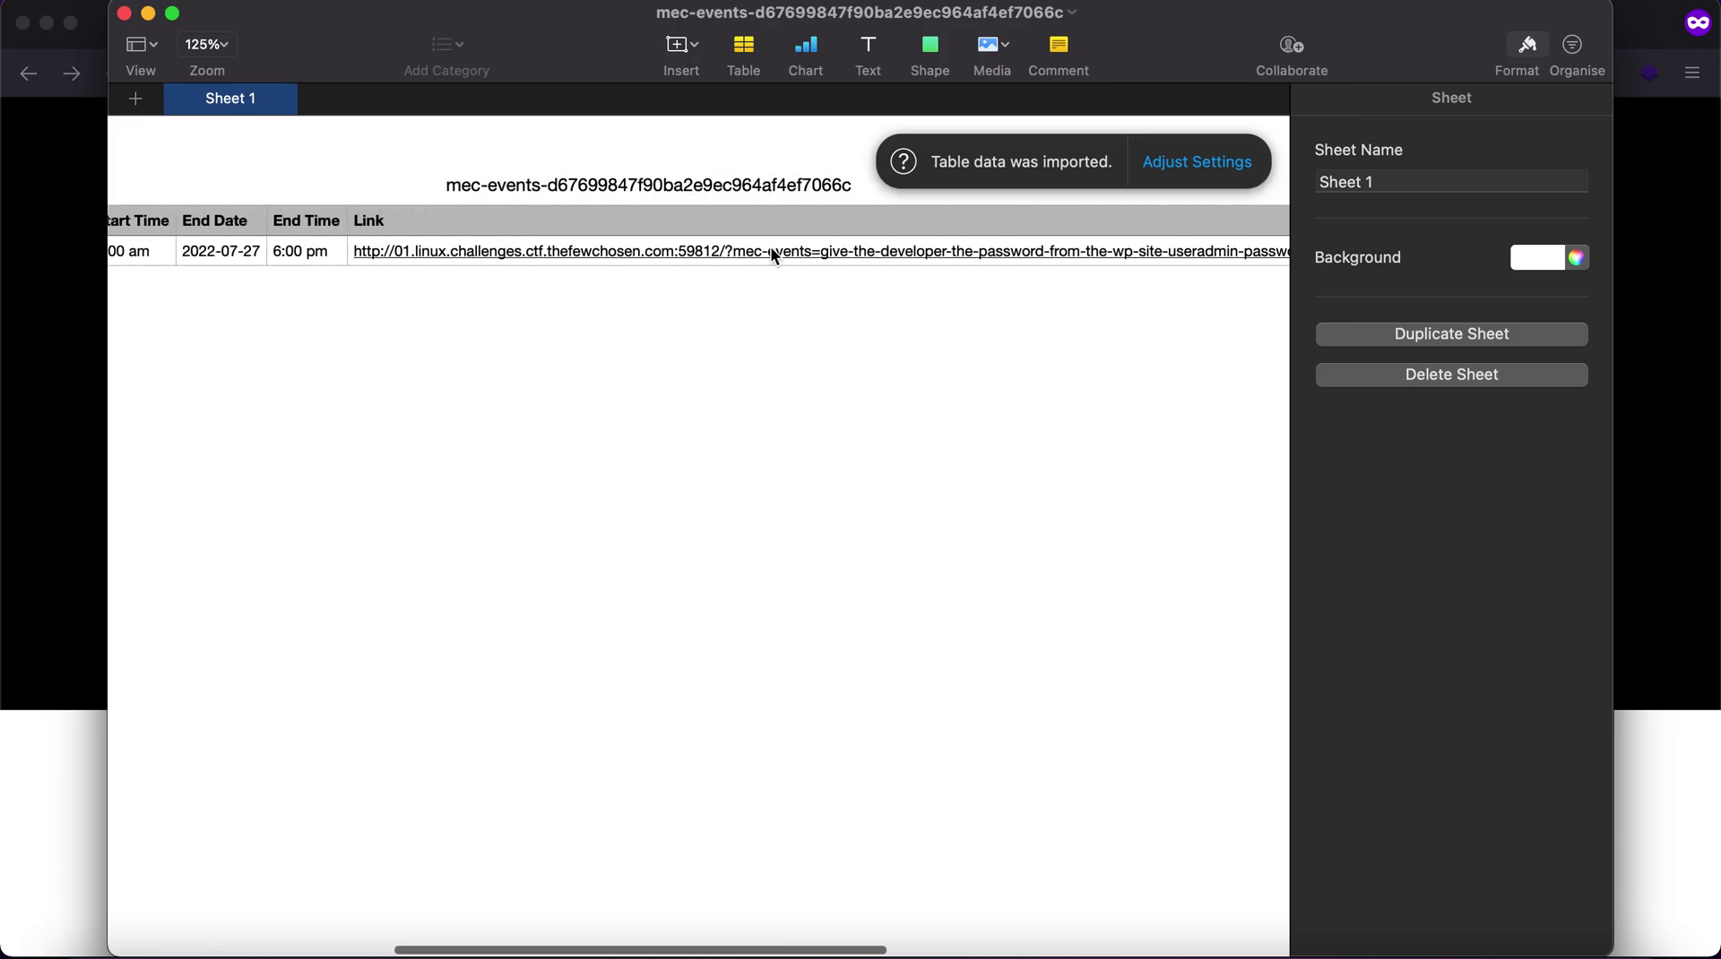
click(462, 251)
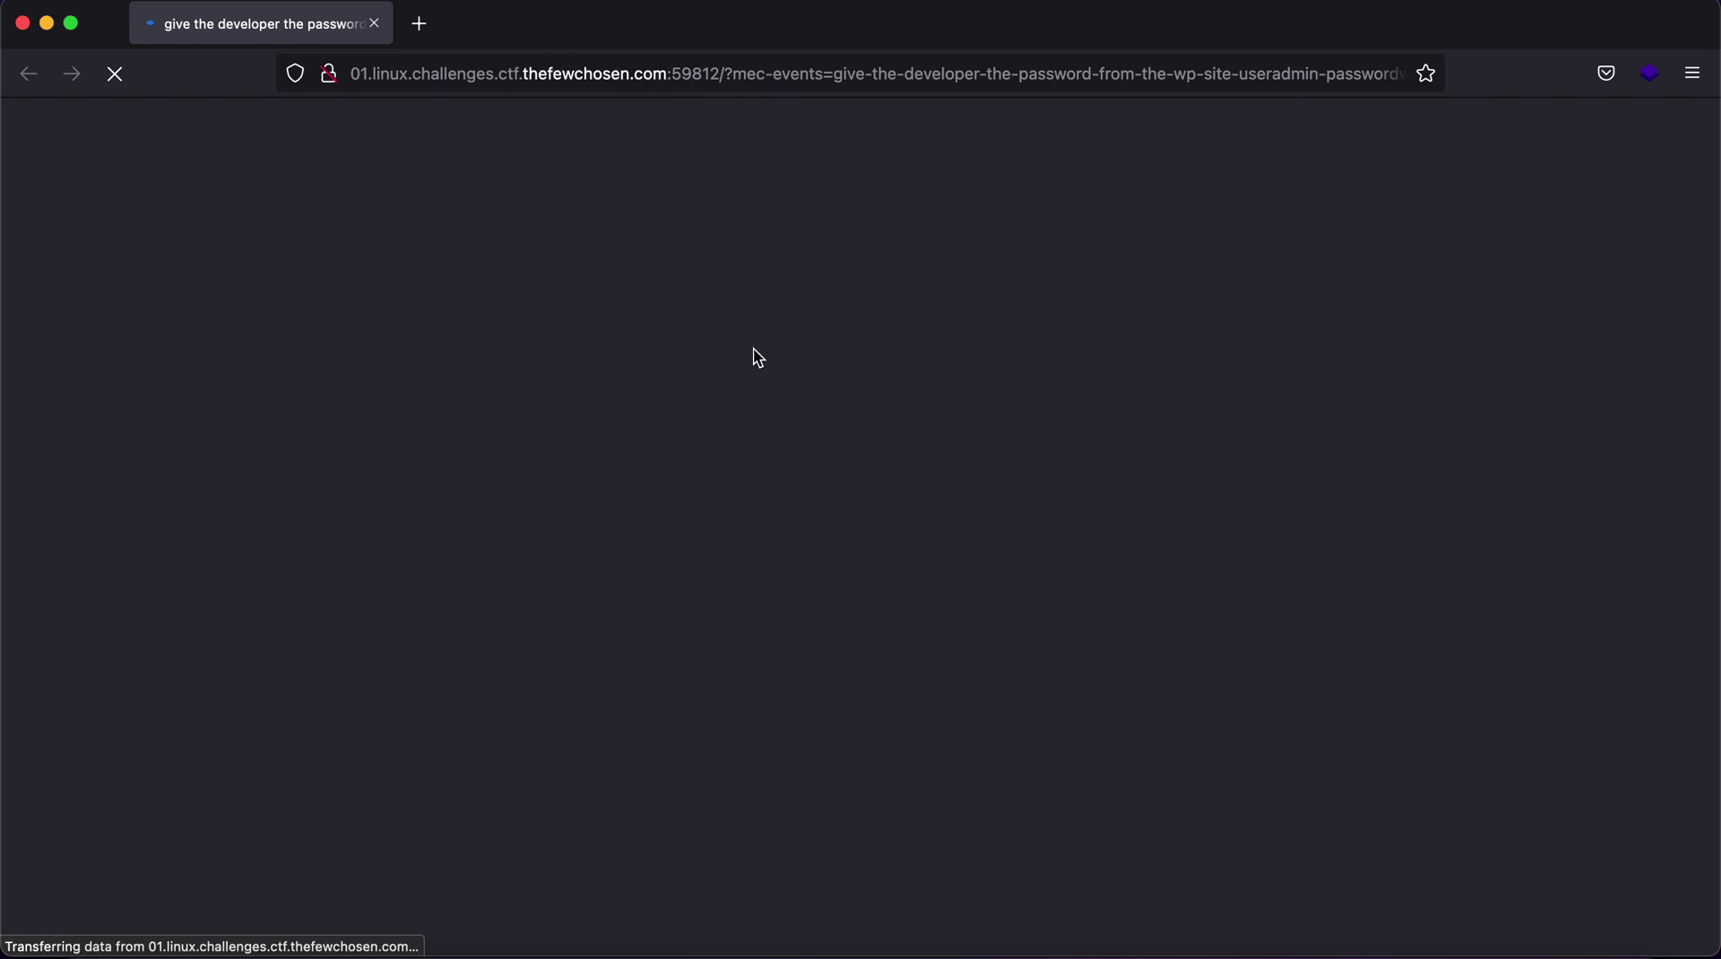
Scroll the loaded event page and select the admin password in its title.
scroll(484, 326, down, 5)
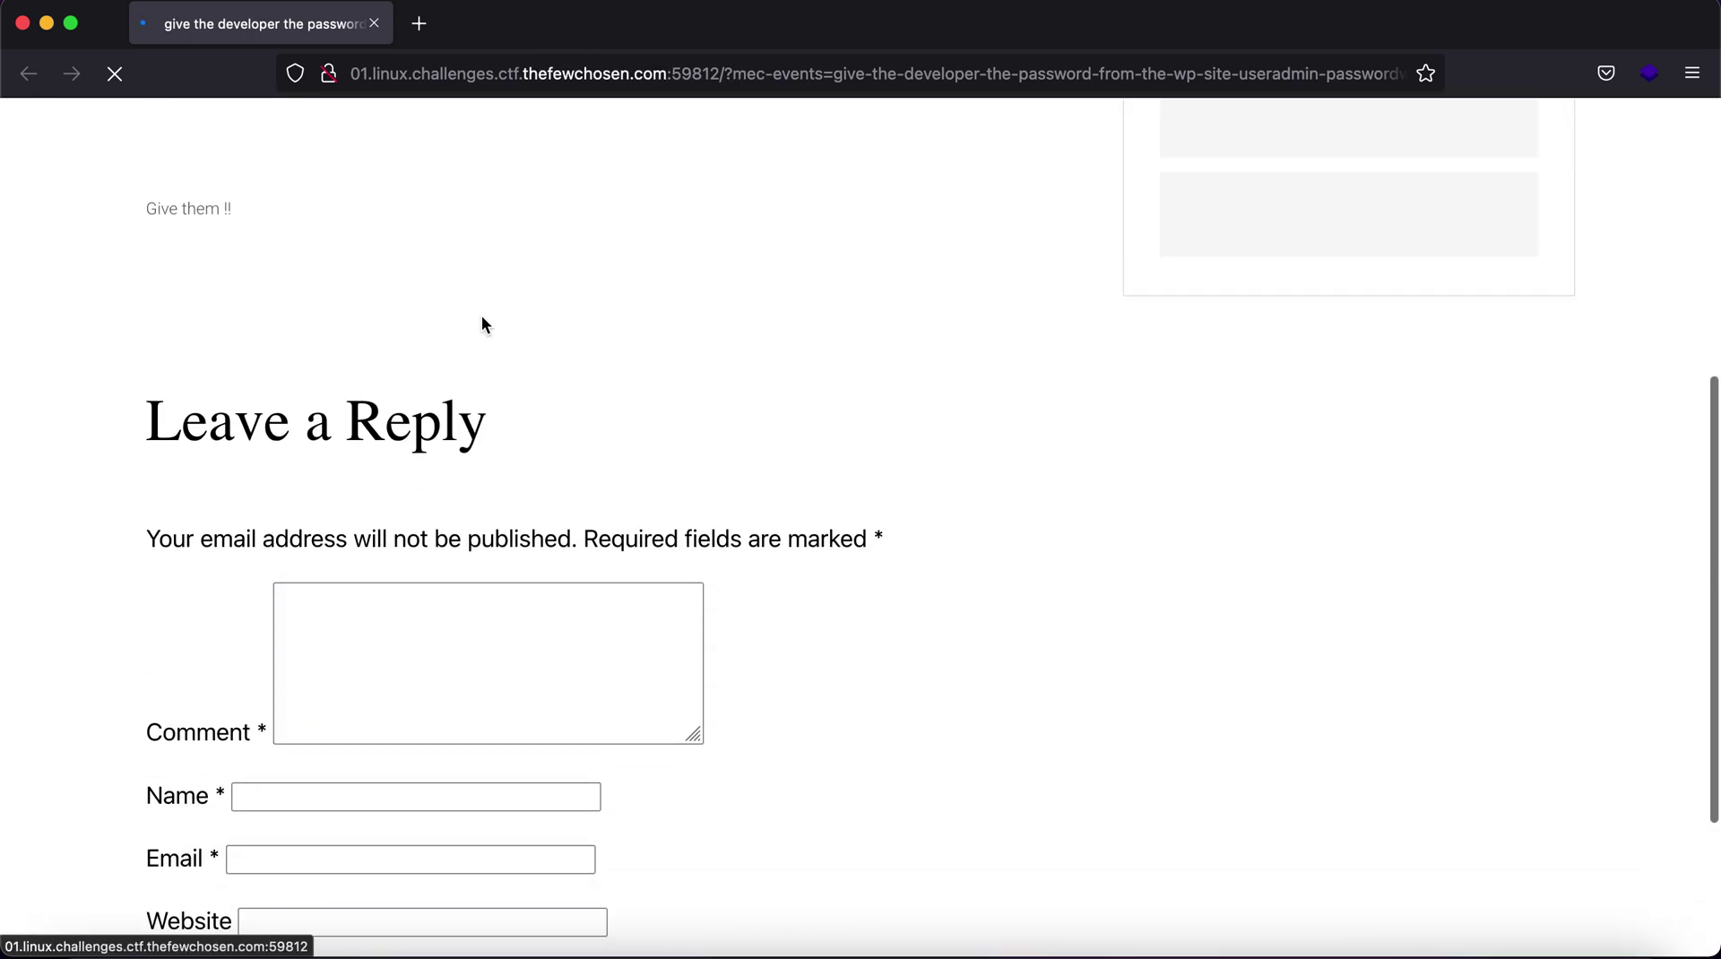
scroll(482, 314, up, 5)
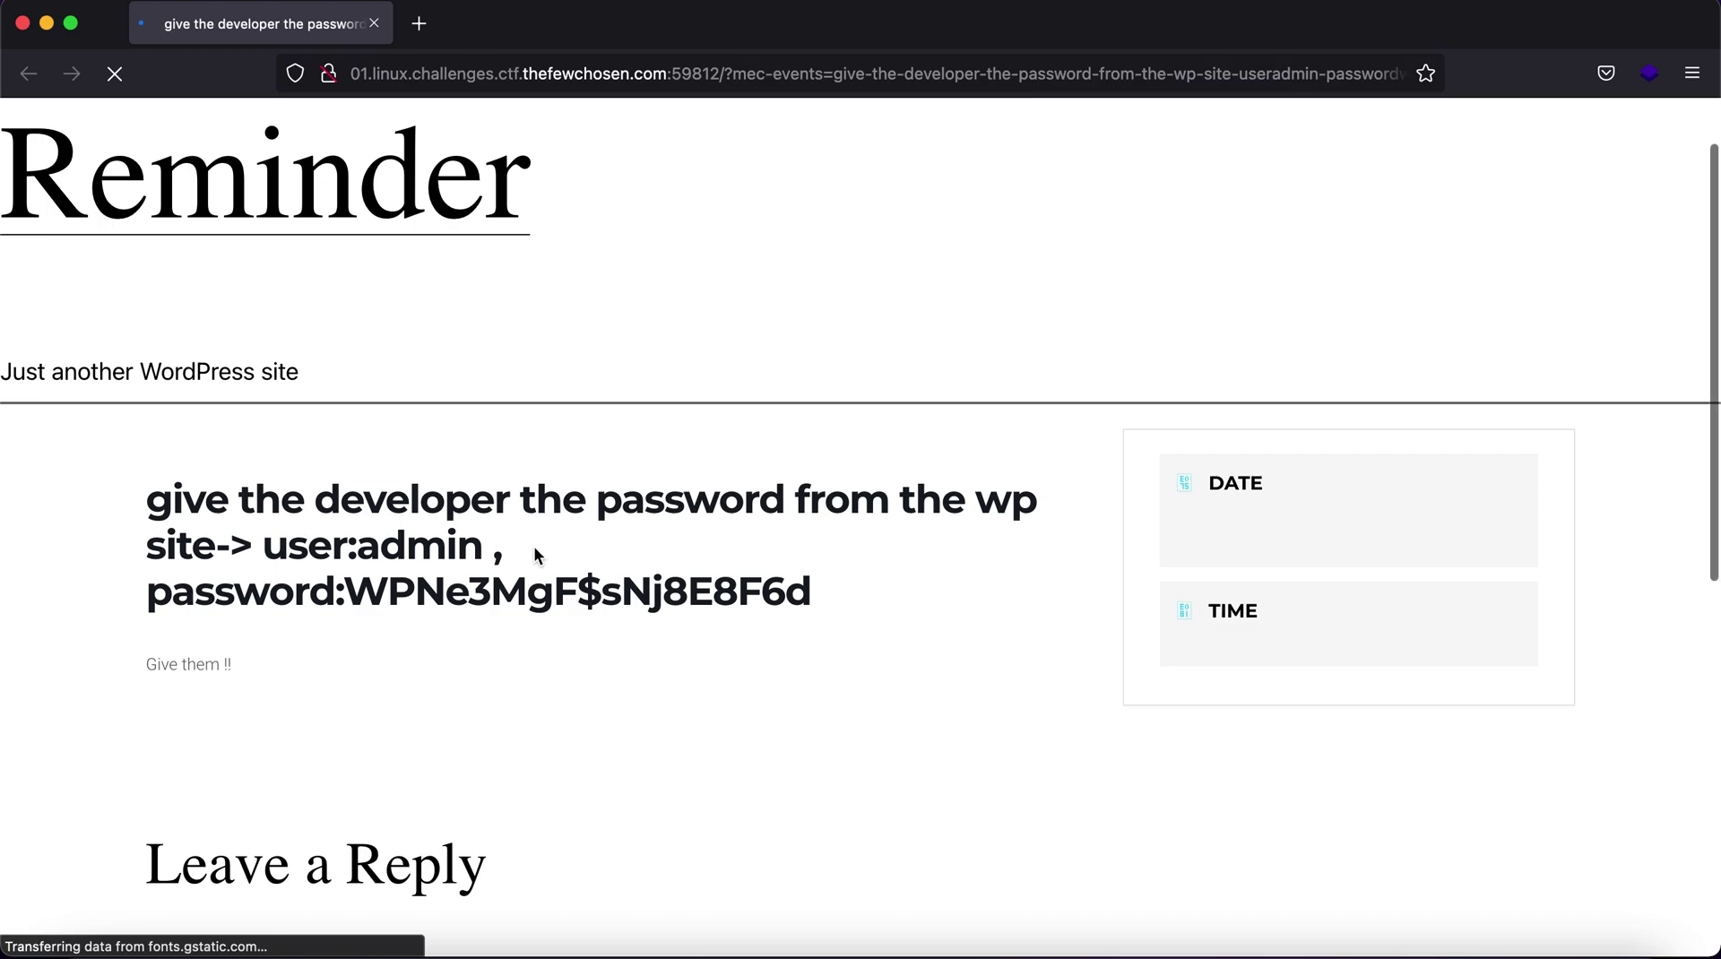
double_click(544, 587)
drag(847, 599, 364, 577)
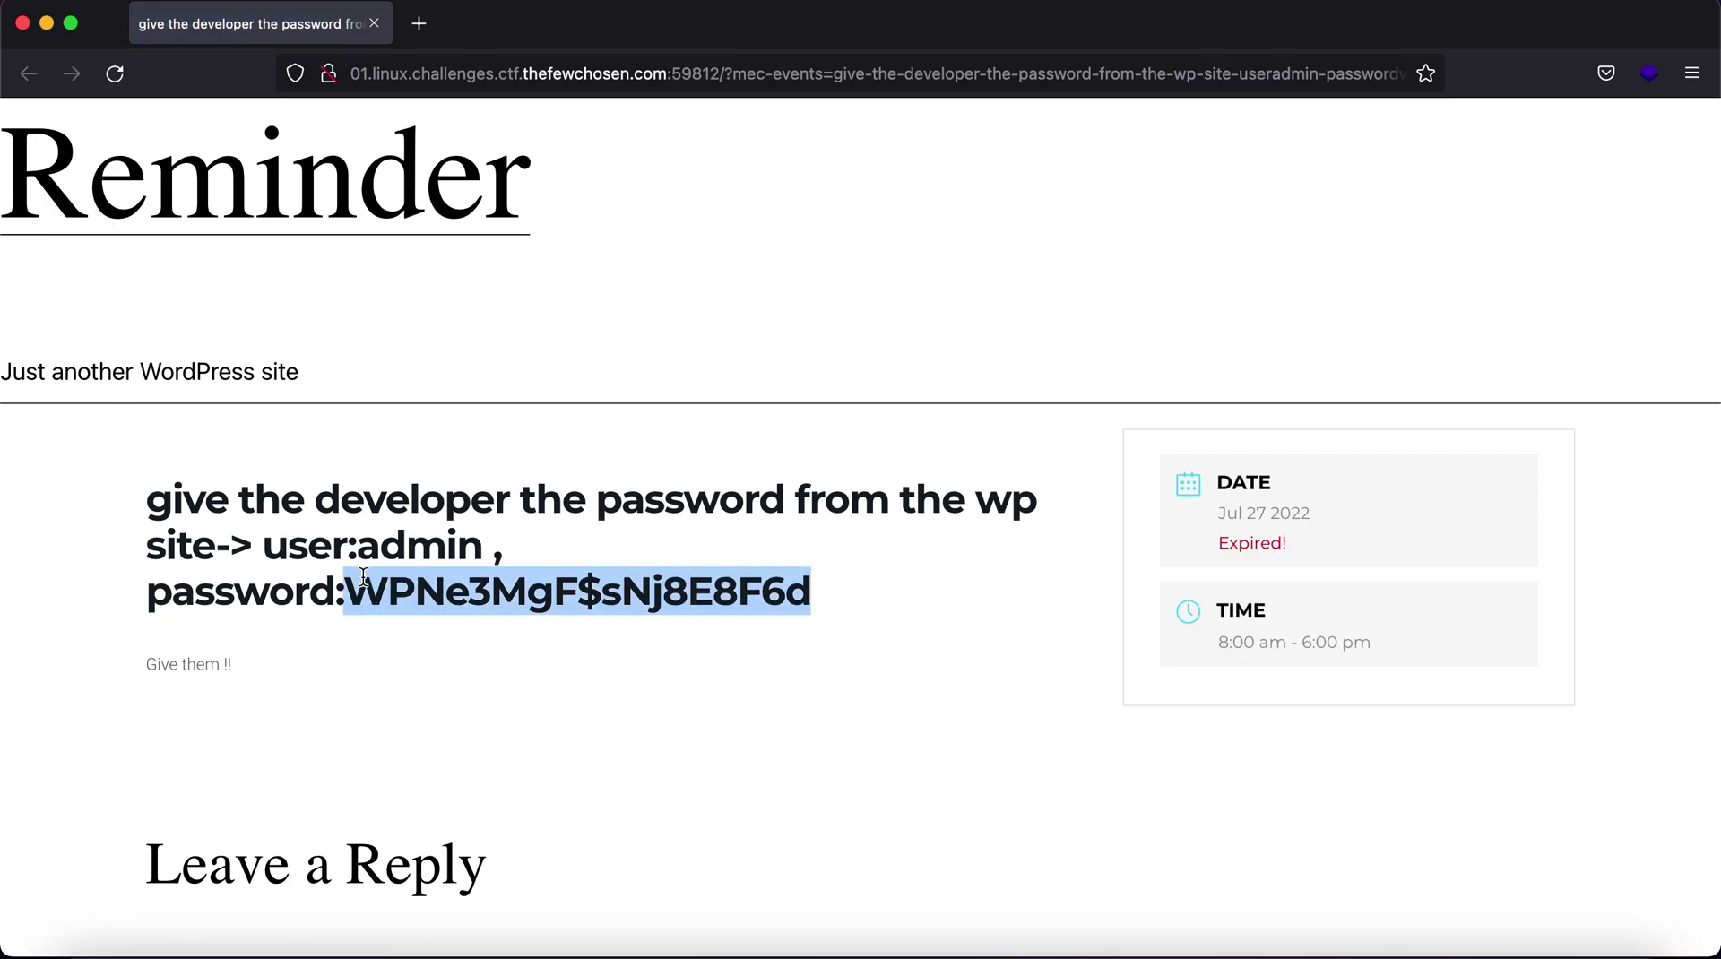